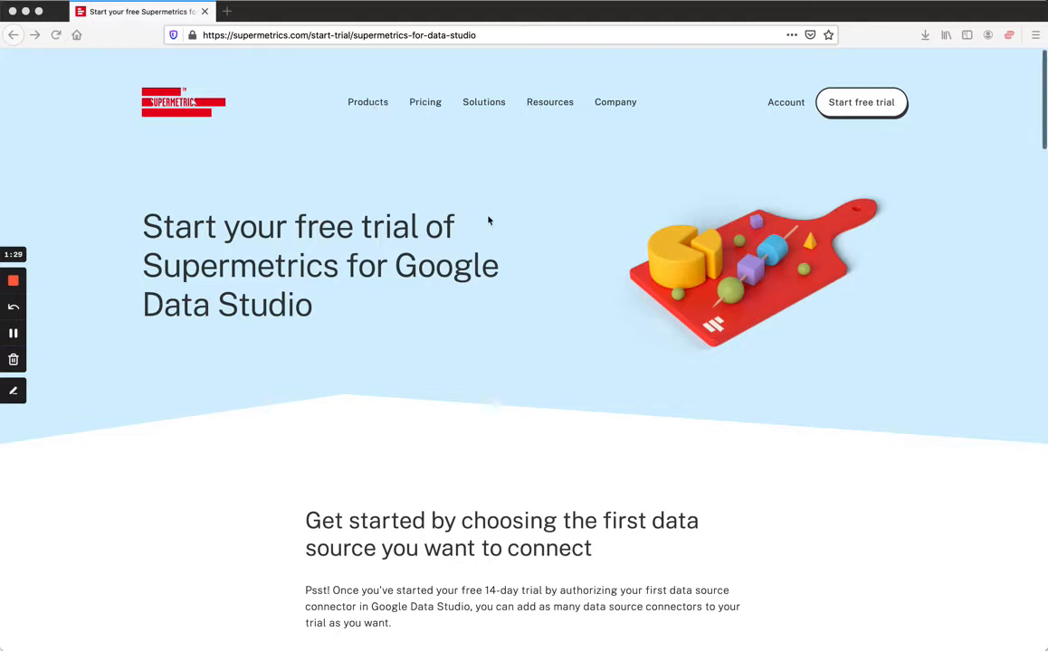
Step: Open the Supermetrics homepage and look through its customer, product and free-trial sections down to the footer
click(166, 94)
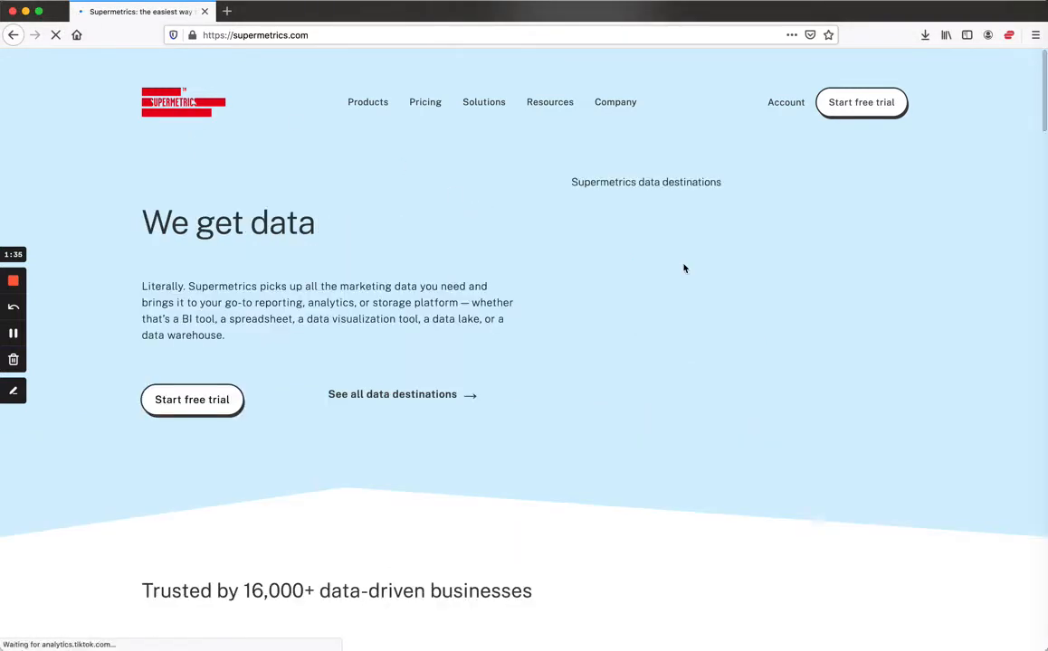
scroll(684, 267, down, 10)
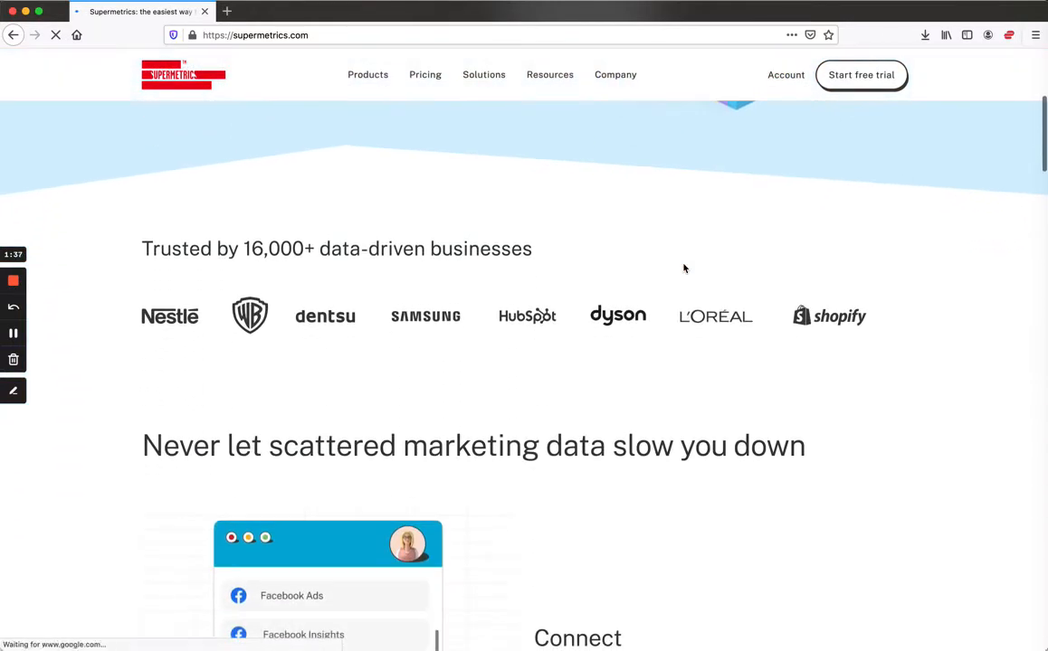
scroll(684, 268, up, 4)
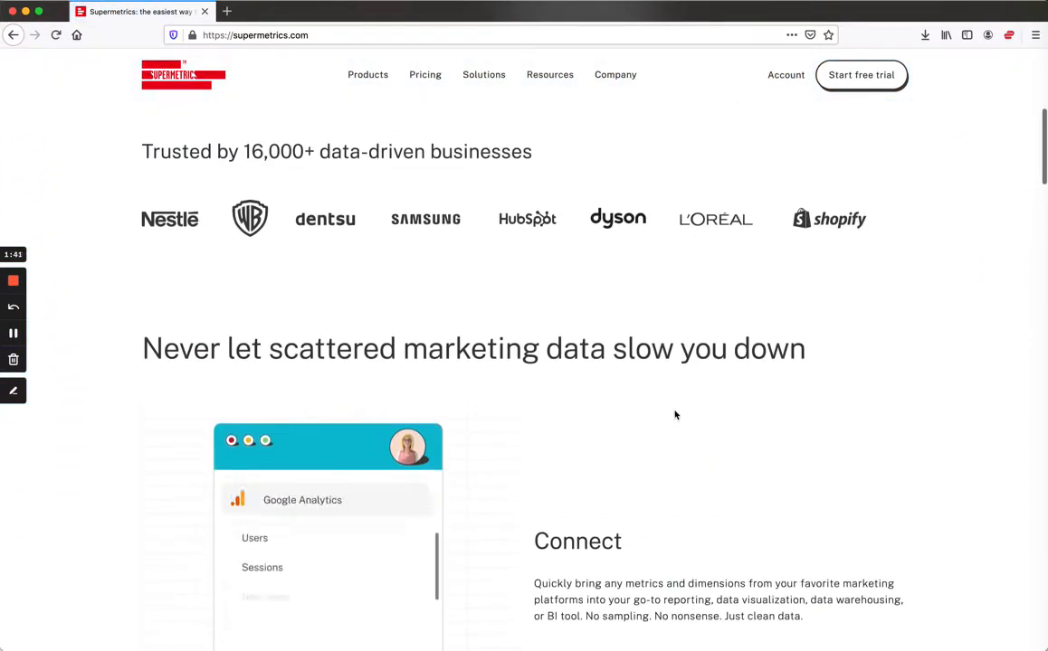
scroll(697, 443, down, 5)
scroll(715, 471, down, 20)
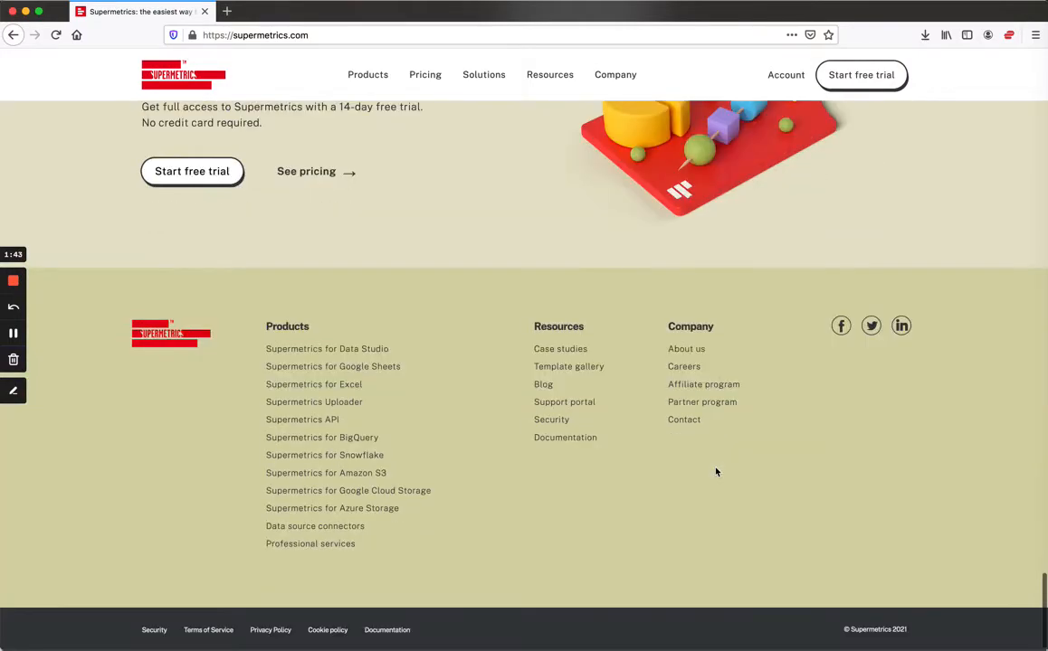
scroll(716, 471, up, 3)
scroll(716, 471, up, 5)
scroll(632, 473, down, 4)
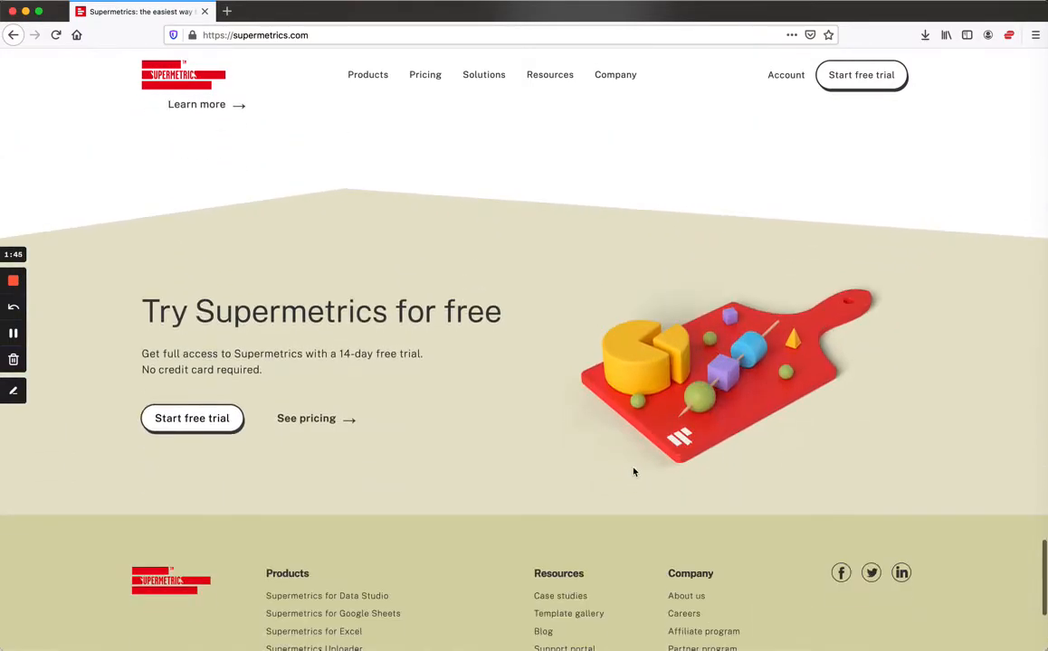
Step: Open the general Supermetrics pricing page and review the starting prices of the products for each data destination
click(339, 424)
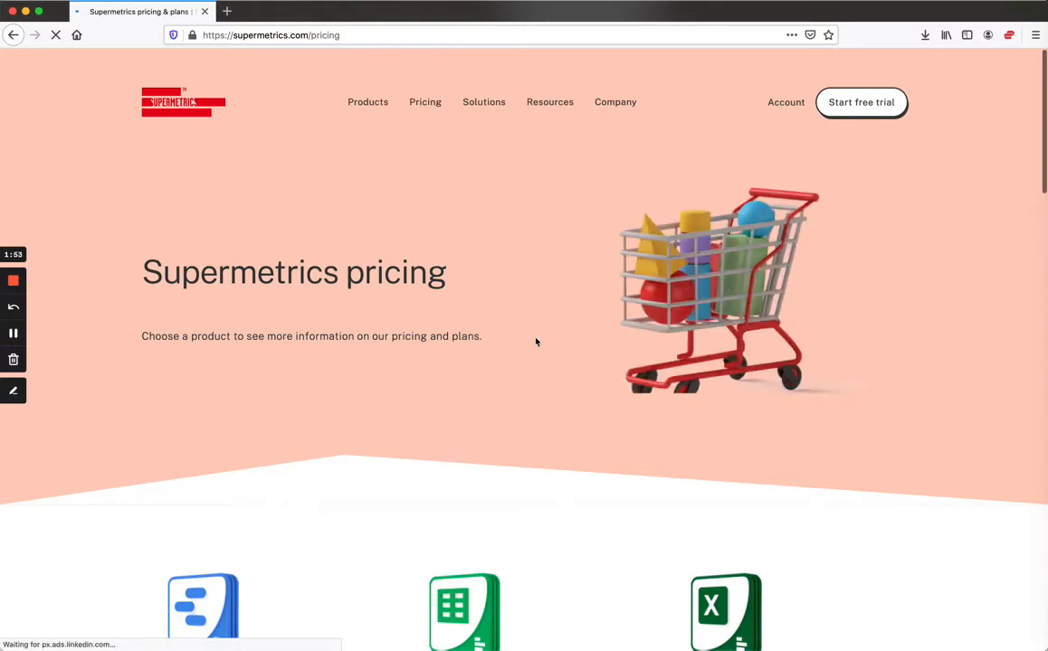
scroll(536, 342, down, 1)
scroll(536, 342, down, 15)
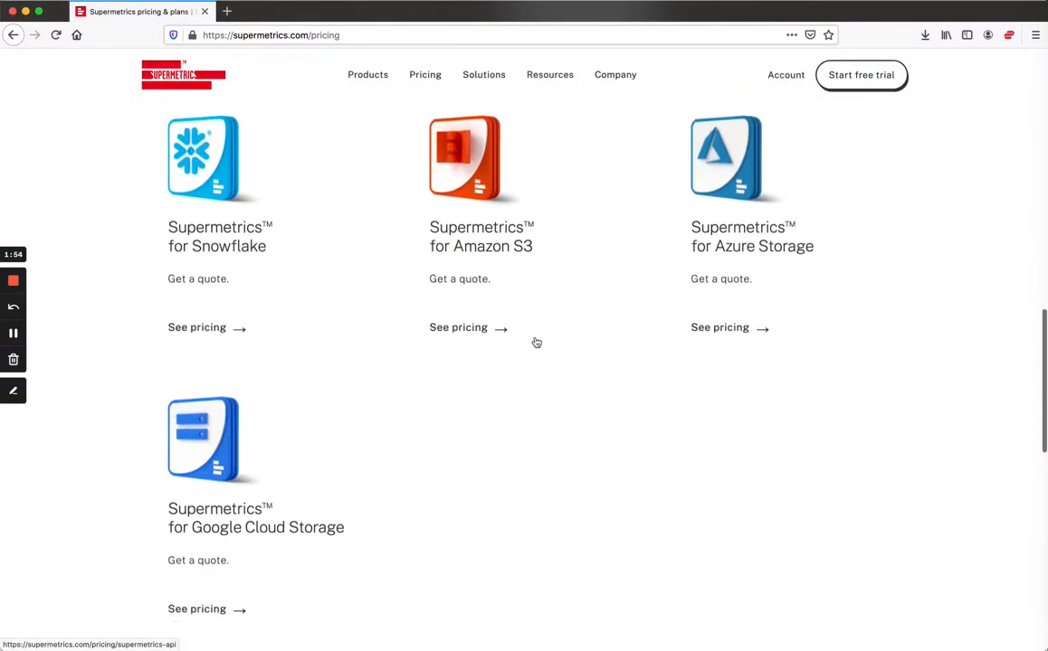
scroll(536, 342, up, 15)
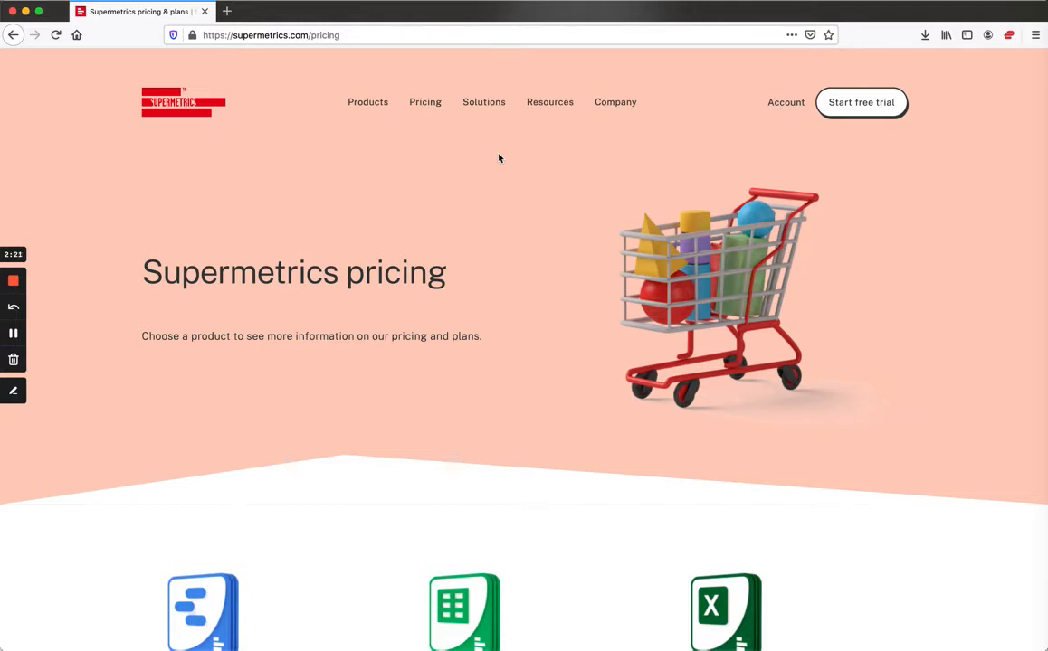
scroll(583, 299, down, 6)
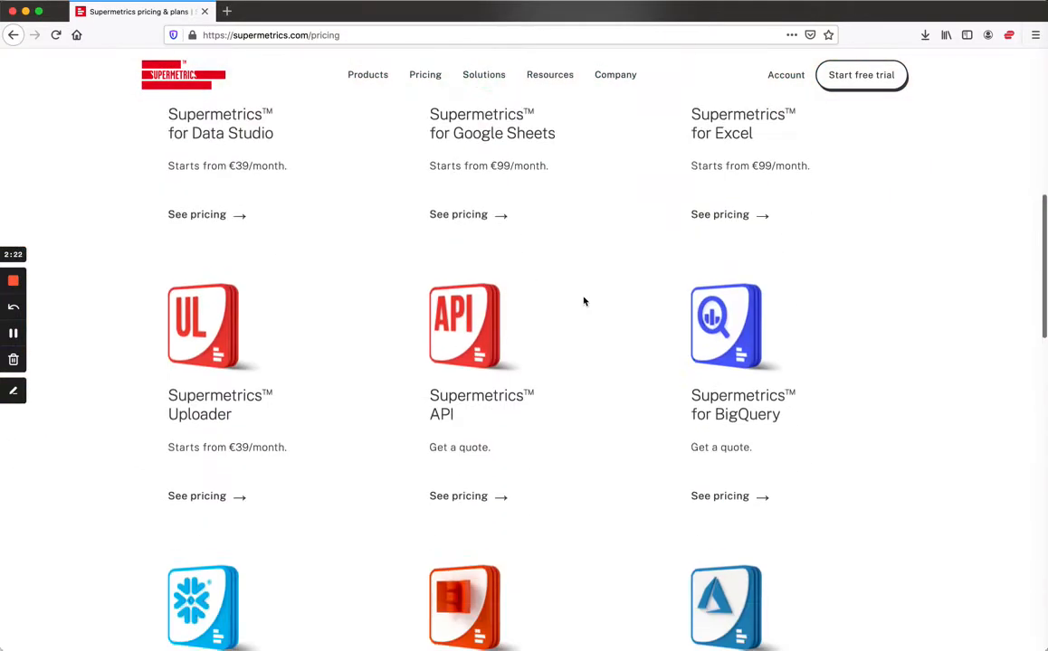
scroll(584, 301, up, 4)
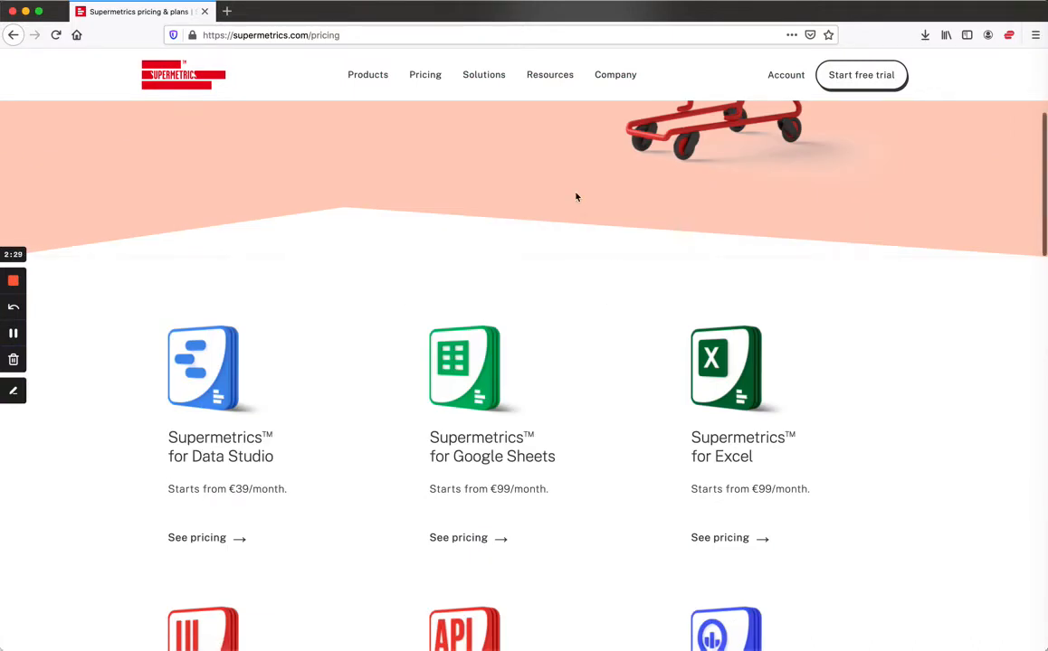
scroll(576, 197, down, 1)
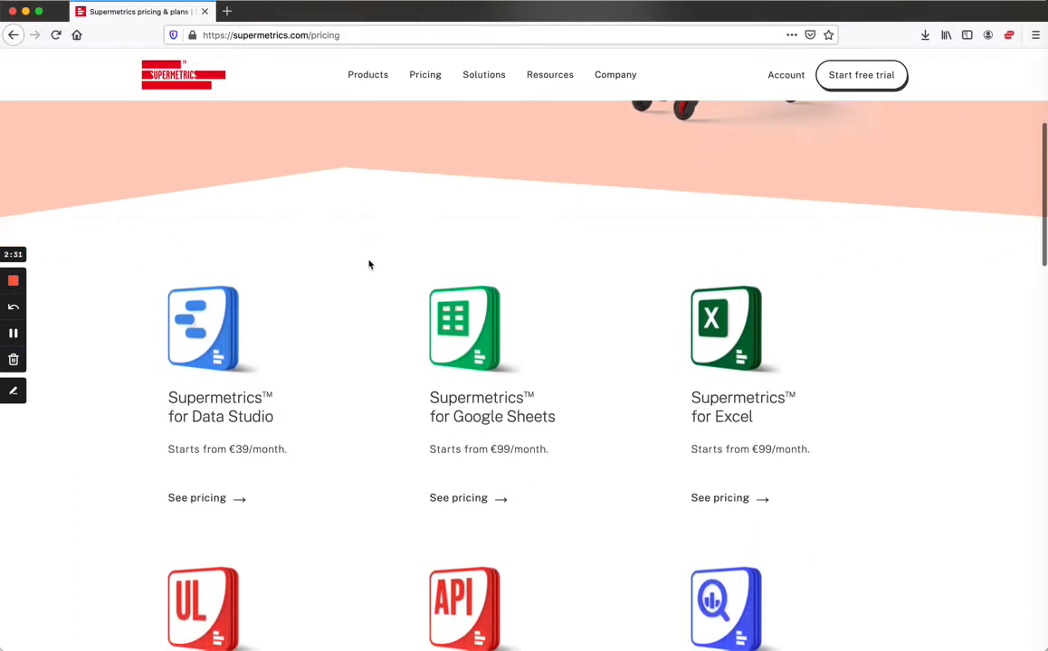
scroll(369, 264, down, 3)
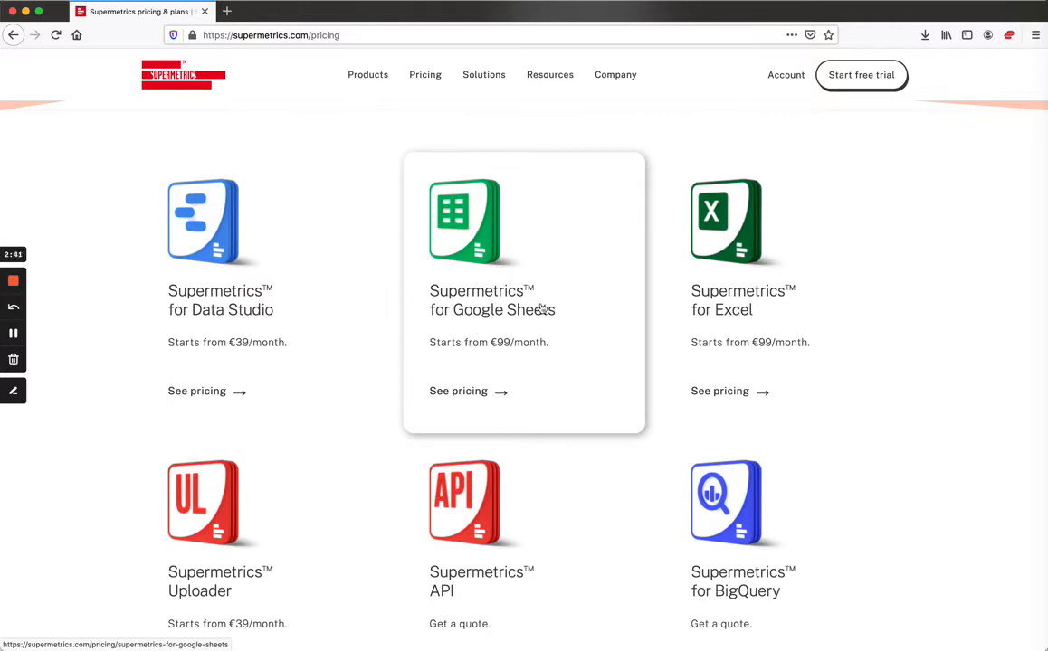
scroll(578, 469, down, 1)
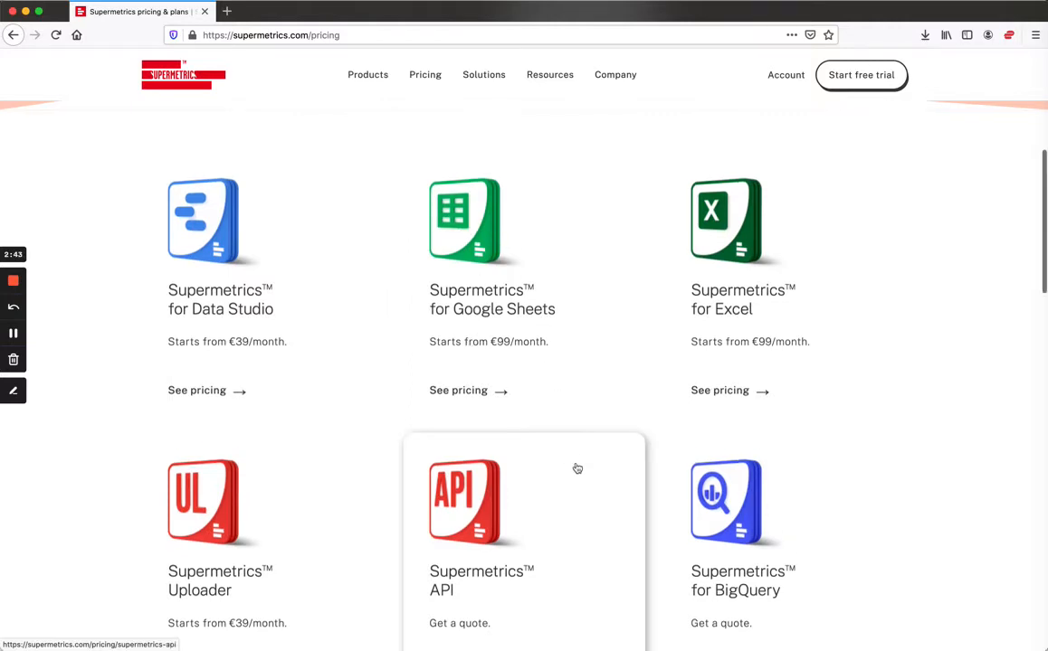
scroll(578, 468, down, 10)
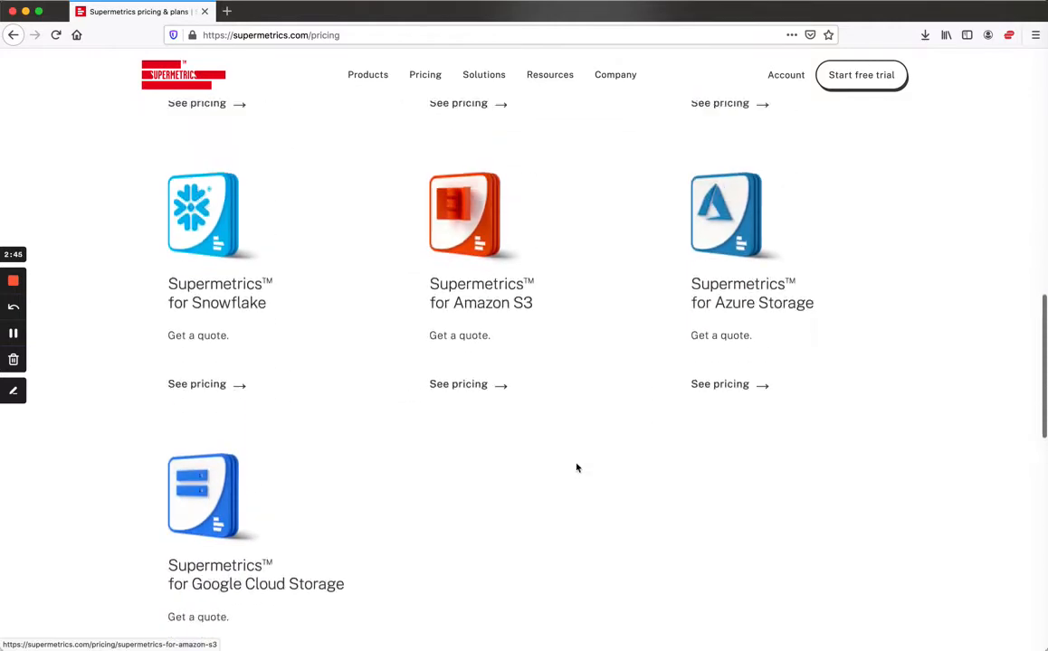
scroll(577, 469, up, 11)
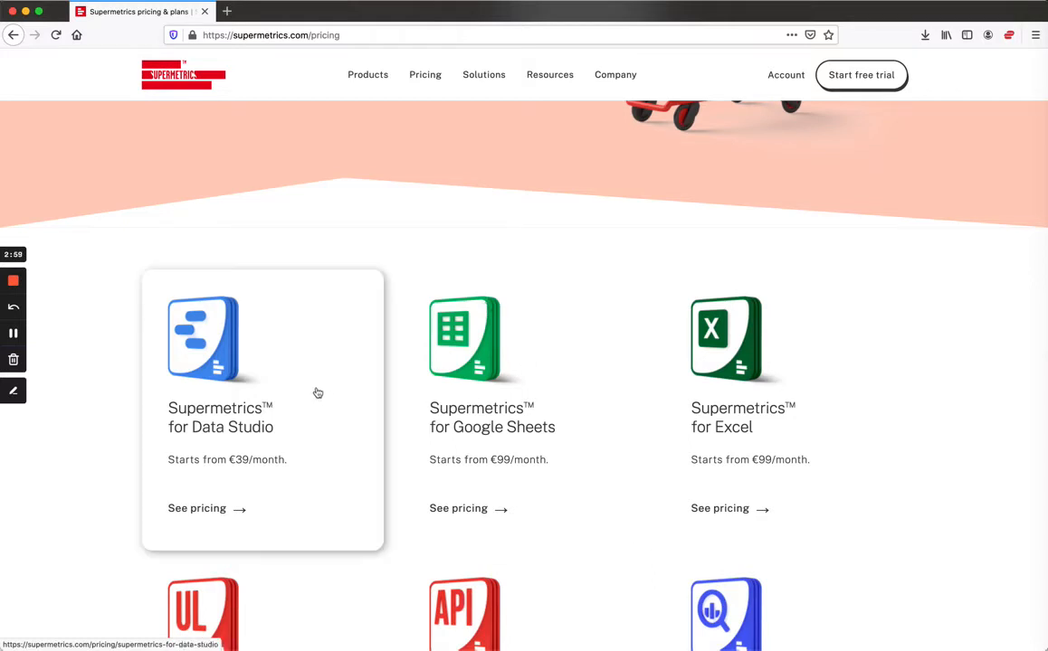
Step: Open the pricing plans of Supermetrics for Data Studio and compare monthly with yearly billing, leaving yearly billing selected
click(242, 361)
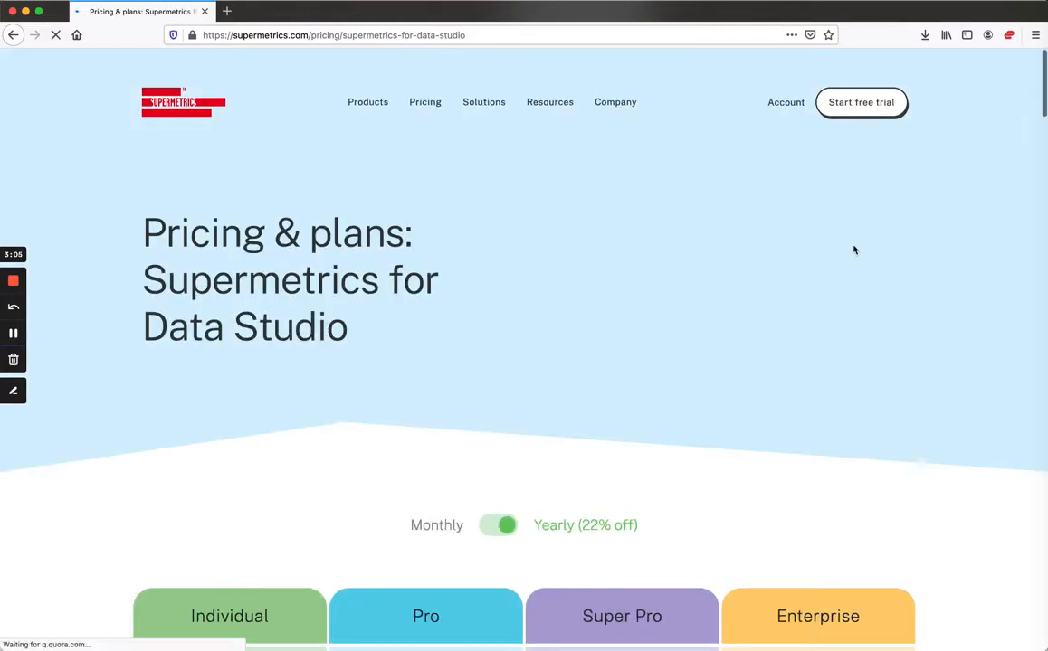
scroll(853, 249, down, 3)
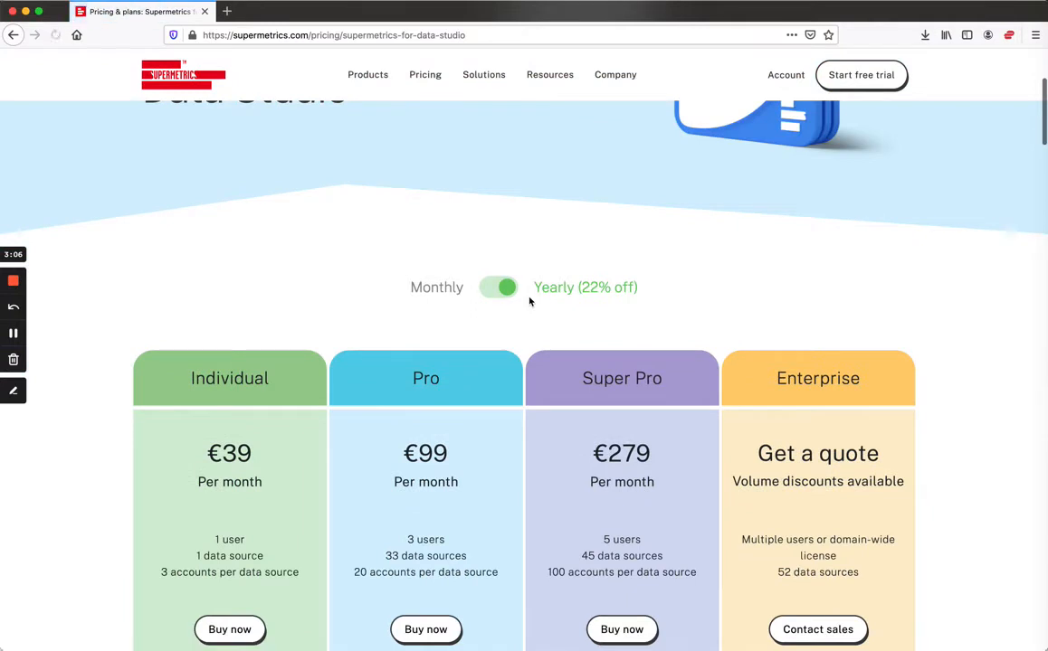
click(488, 289)
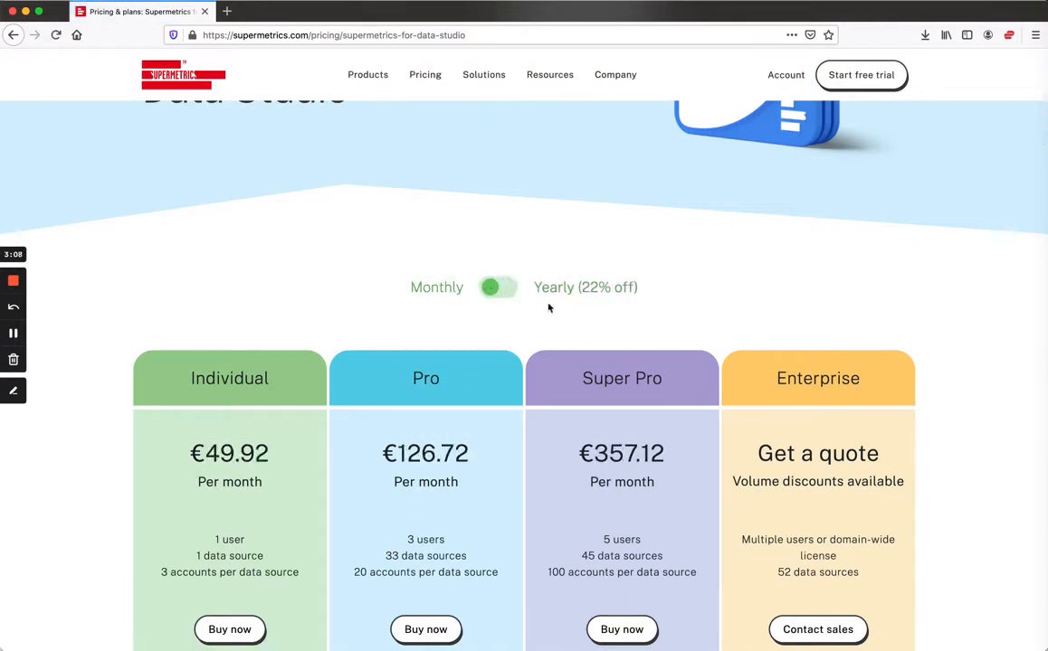
scroll(548, 308, down, 1)
scroll(547, 307, down, 3)
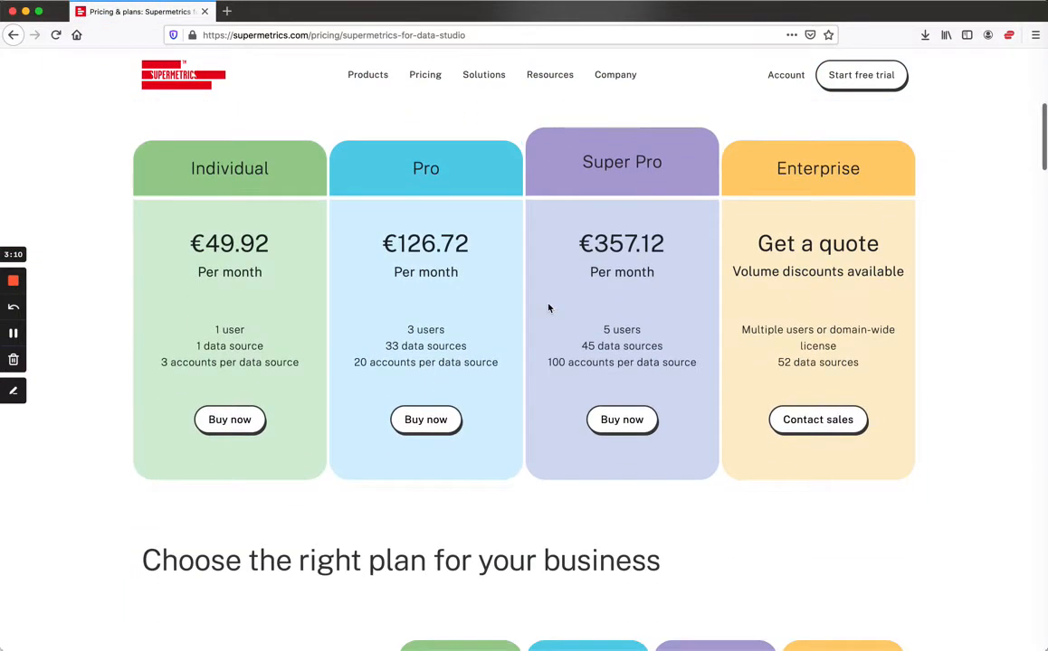
scroll(548, 306, up, 1)
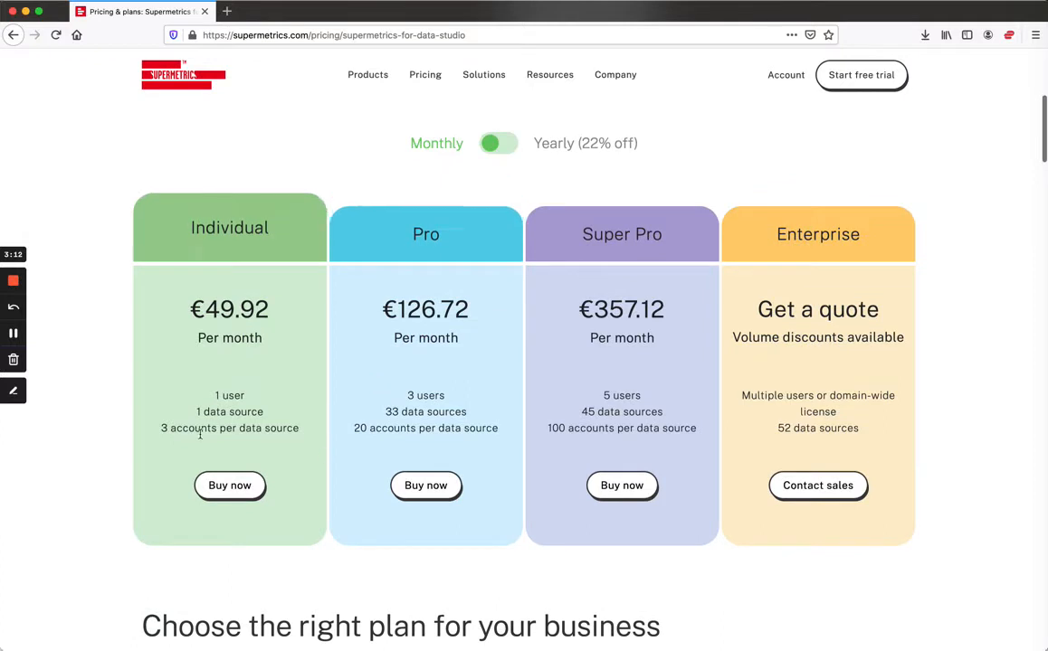
click(509, 144)
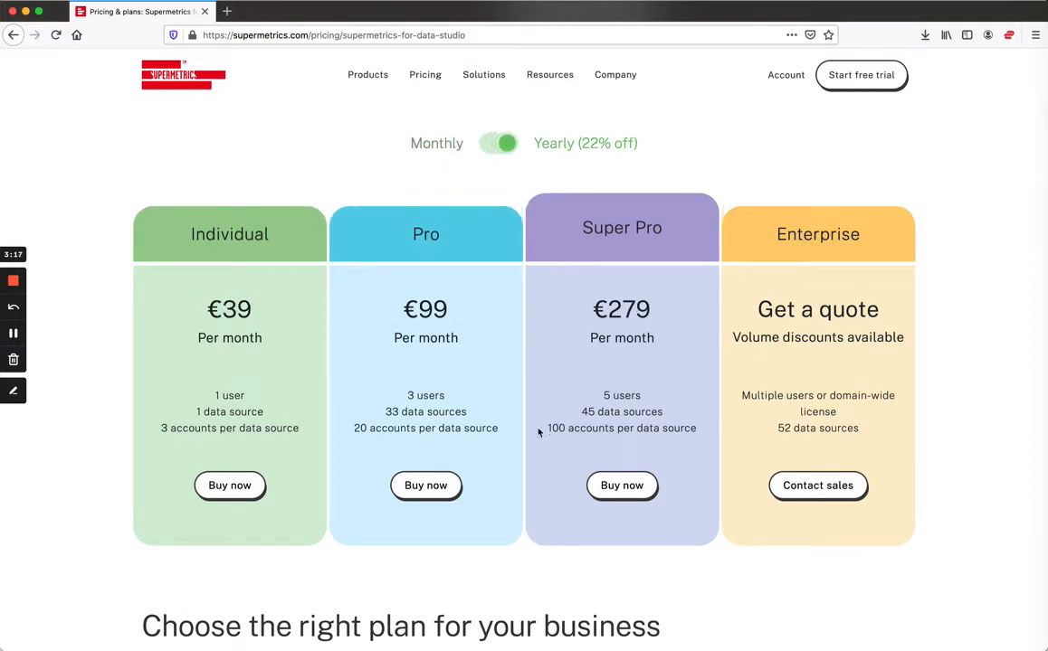
Step: Examine the comparison table of the Individual, Pro, Super Pro and Enterprise plans, including data sources and accounts per source
scroll(537, 433, down, 6)
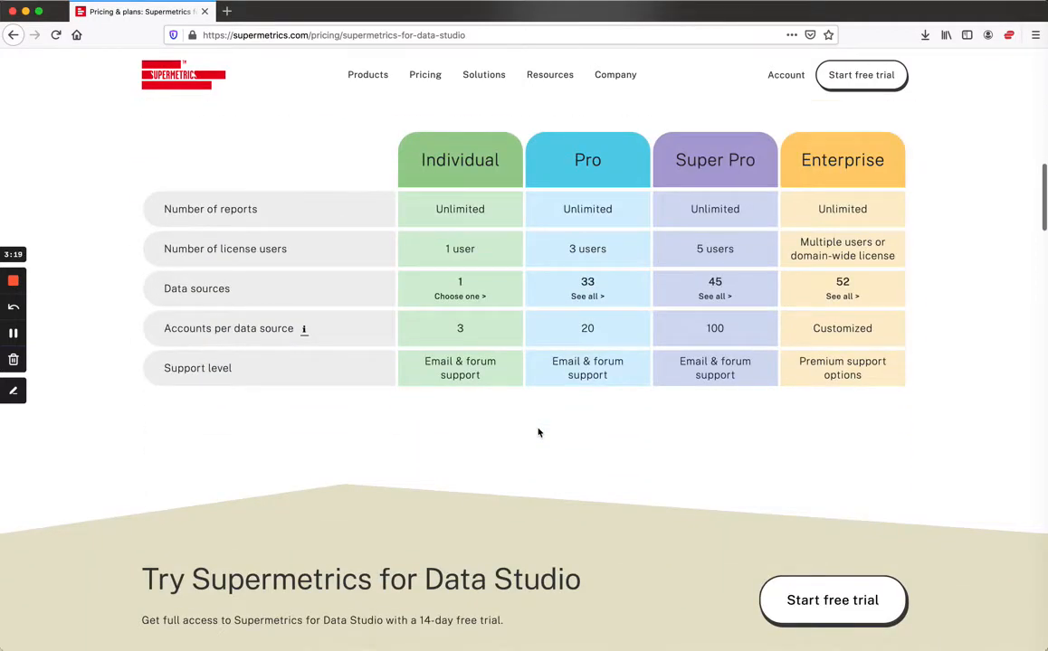
scroll(538, 432, down, 3)
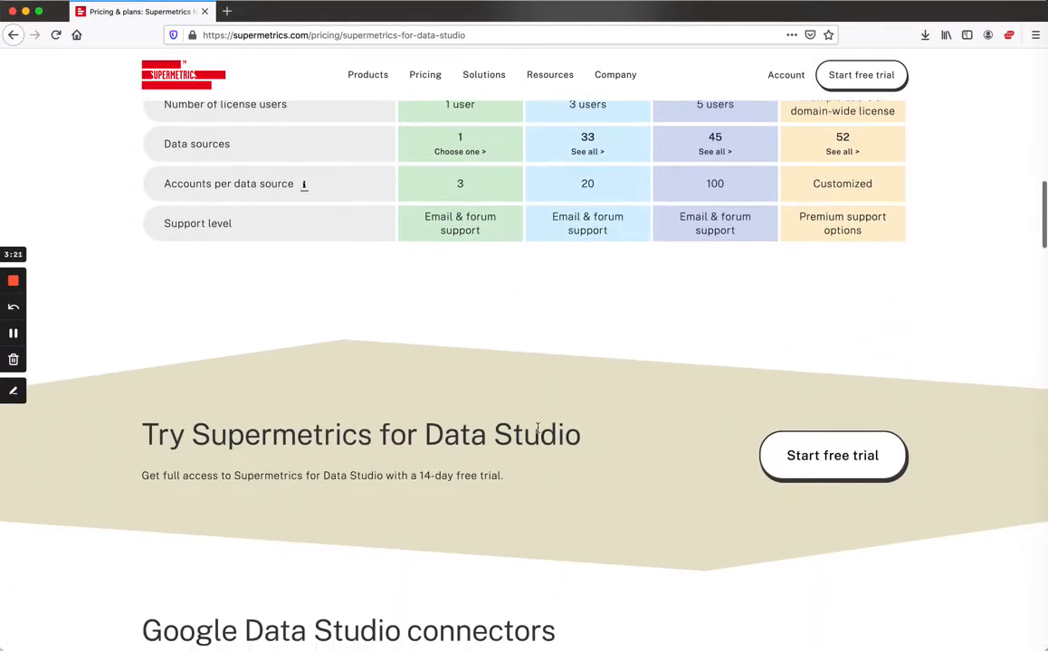
scroll(538, 431, up, 10)
scroll(537, 433, down, 5)
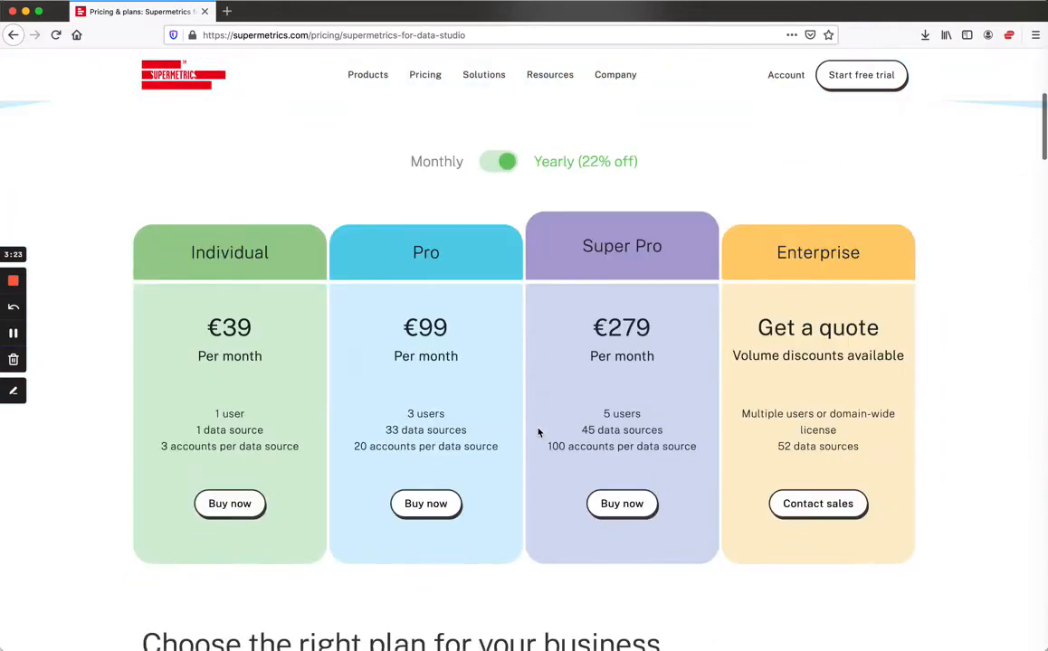
Step: Go to the free trial offers and choose the trial of Supermetrics for Data Studio
scroll(540, 489, up, 5)
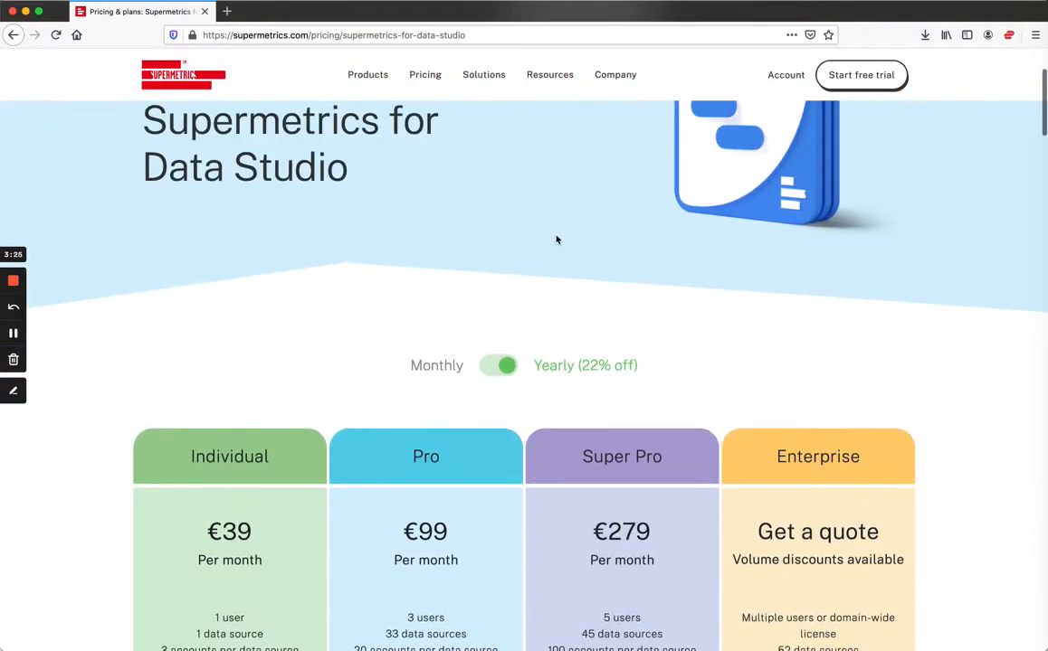
scroll(565, 217, up, 2)
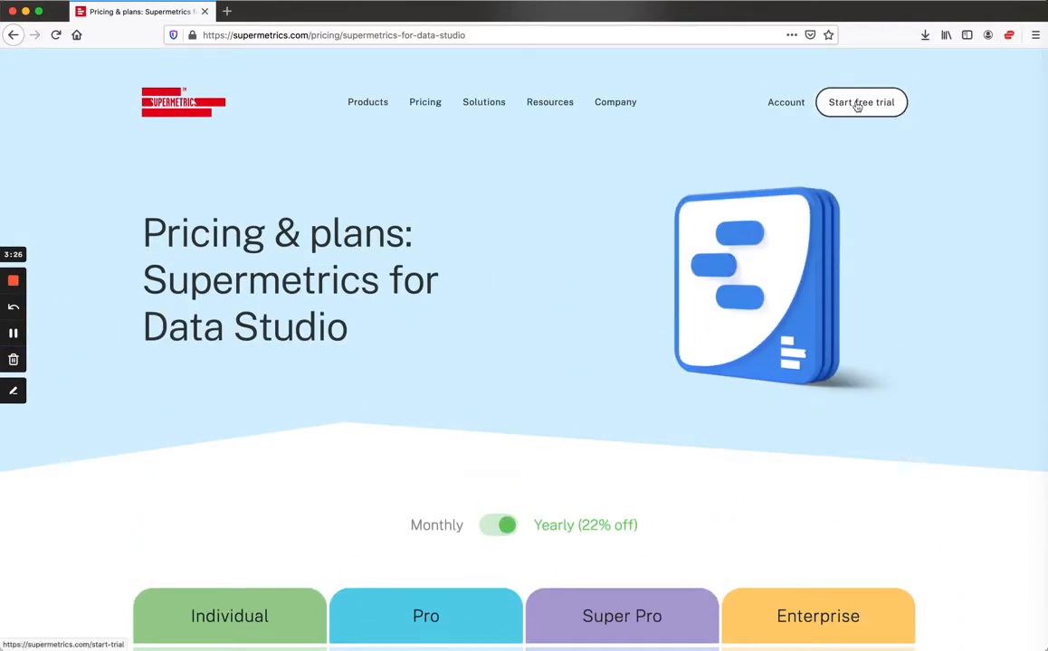
click(857, 103)
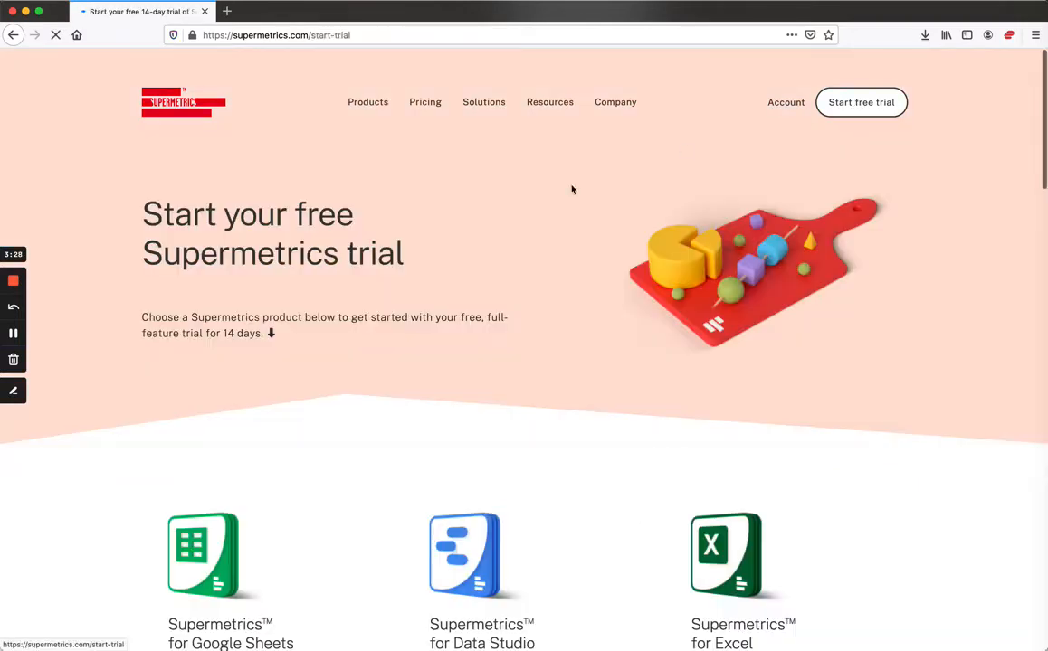
scroll(543, 349, down, 1)
scroll(543, 351, down, 5)
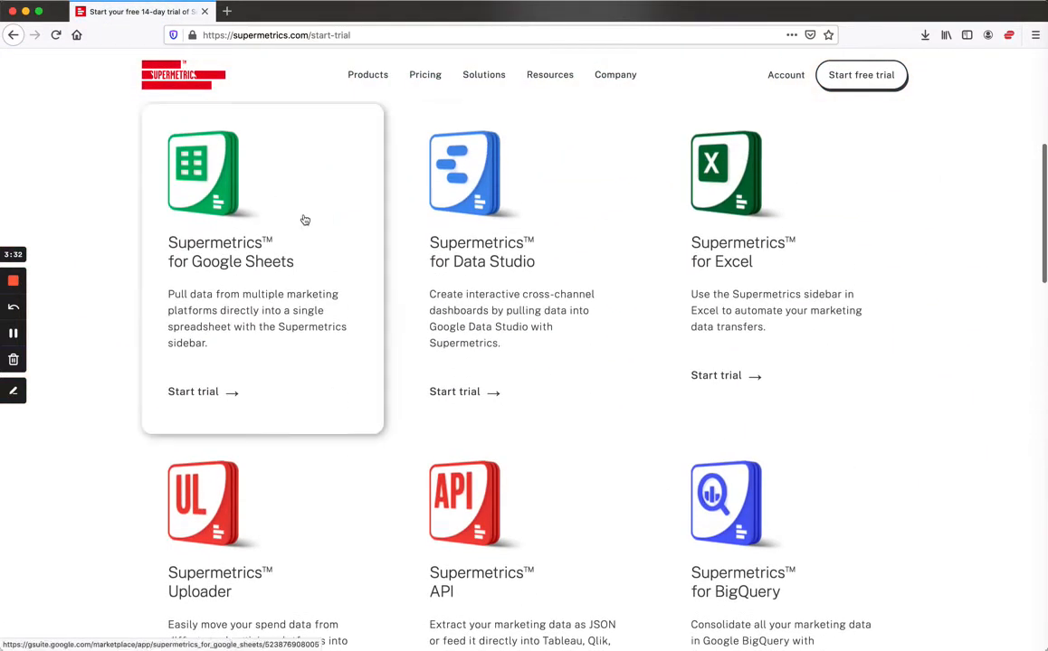
click(481, 271)
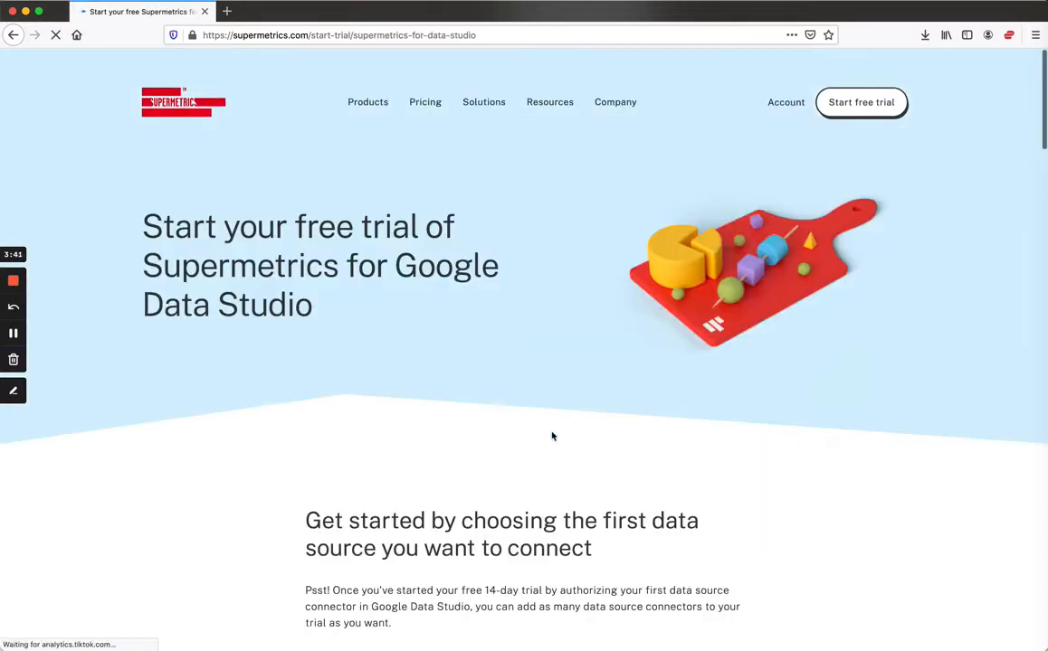
Step: Look through the data source connectors offered for the Data Studio trial, such as Facebook Ads, Google Ads and Google Analytics
scroll(572, 481, down, 5)
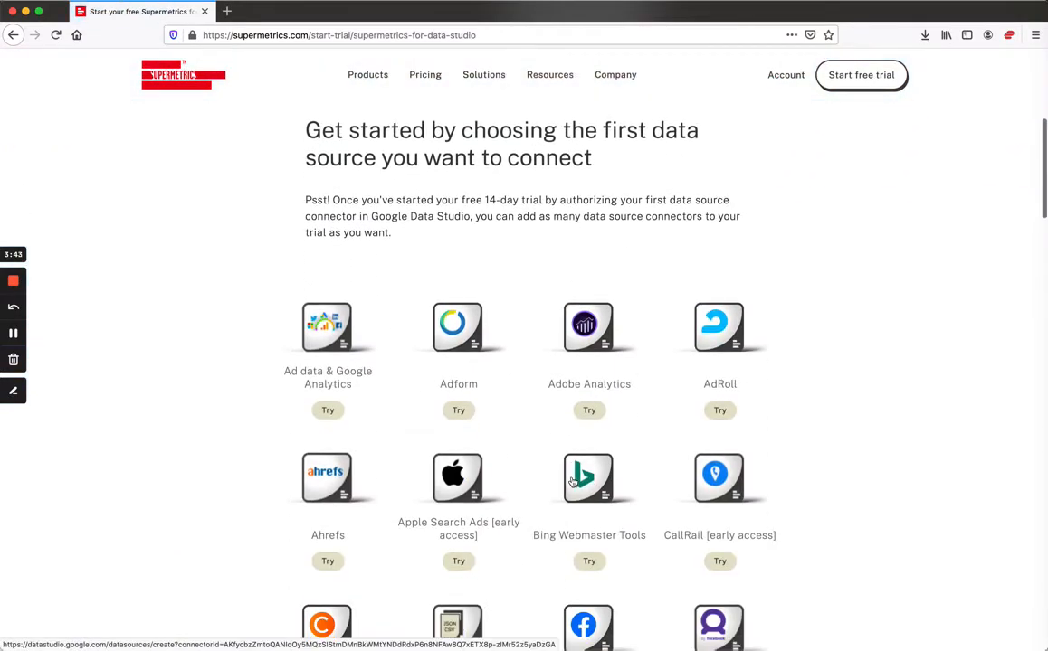
scroll(572, 481, down, 2)
scroll(572, 481, up, 2)
scroll(573, 482, down, 1)
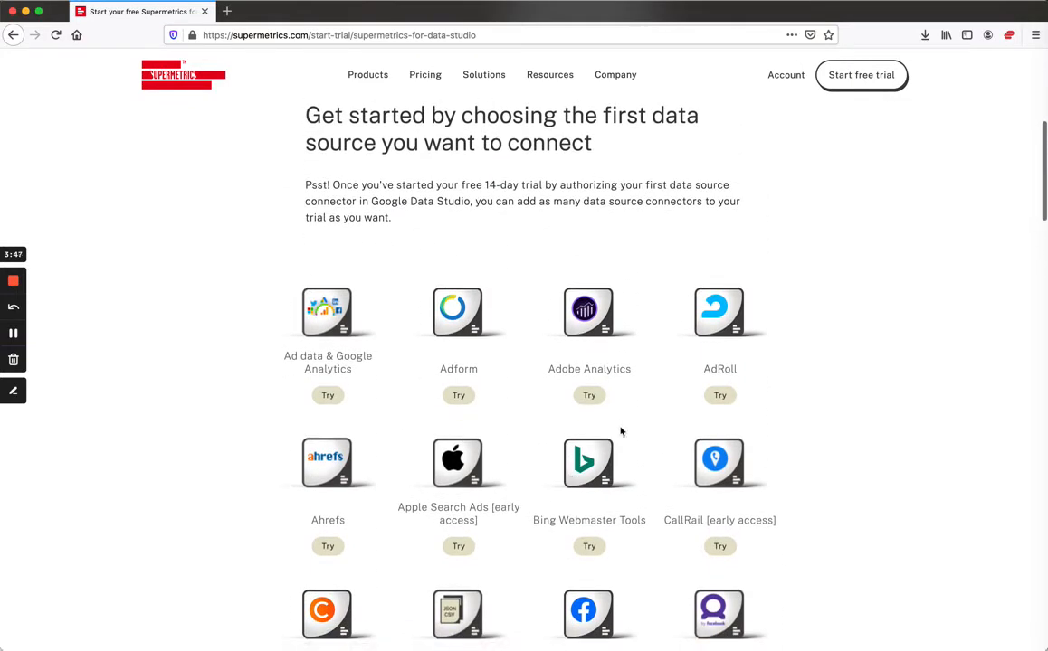
scroll(823, 424, down, 5)
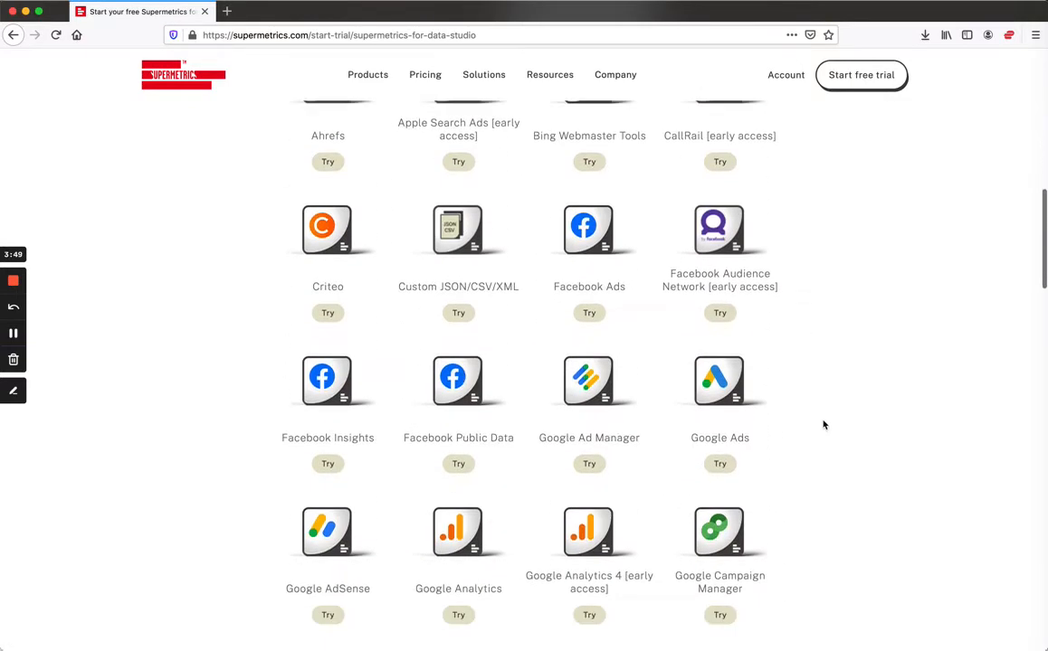
scroll(824, 425, up, 3)
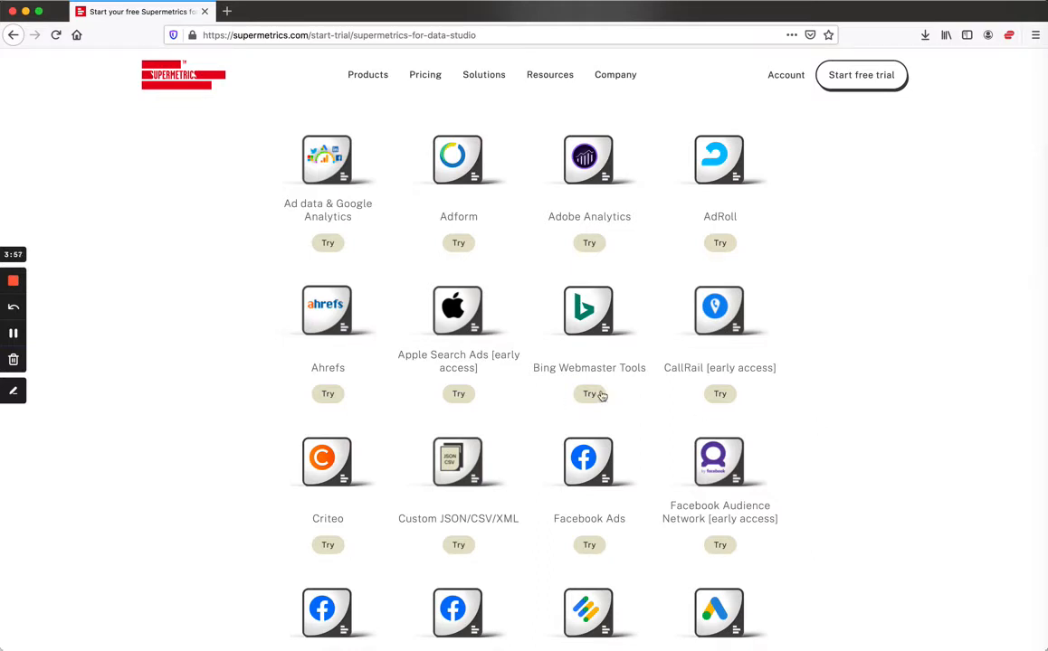
scroll(623, 427, down, 3)
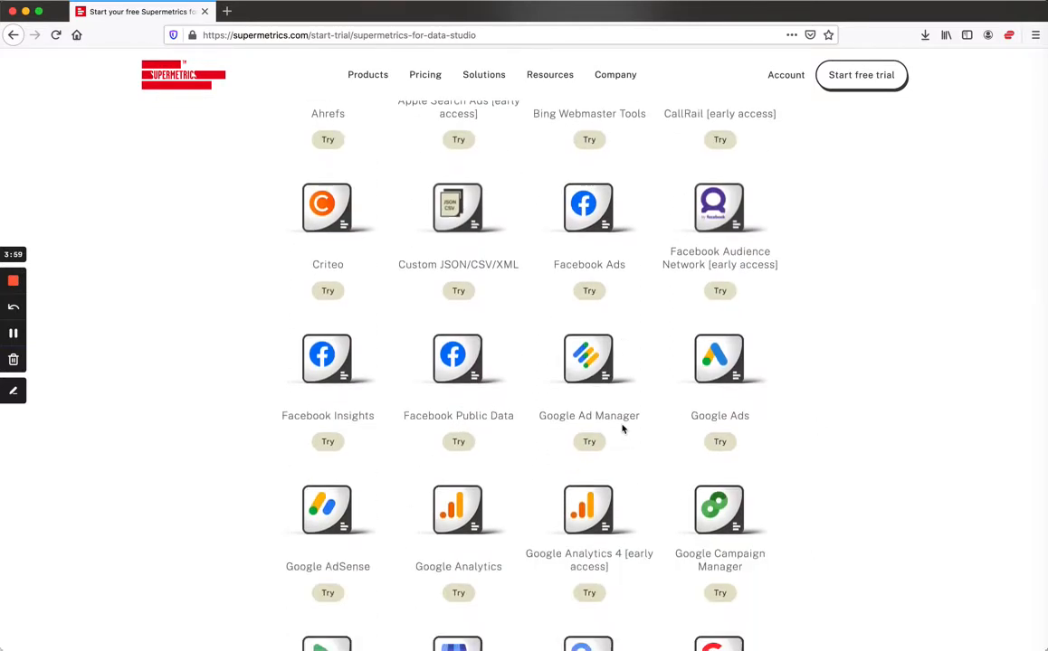
scroll(891, 433, up, 2)
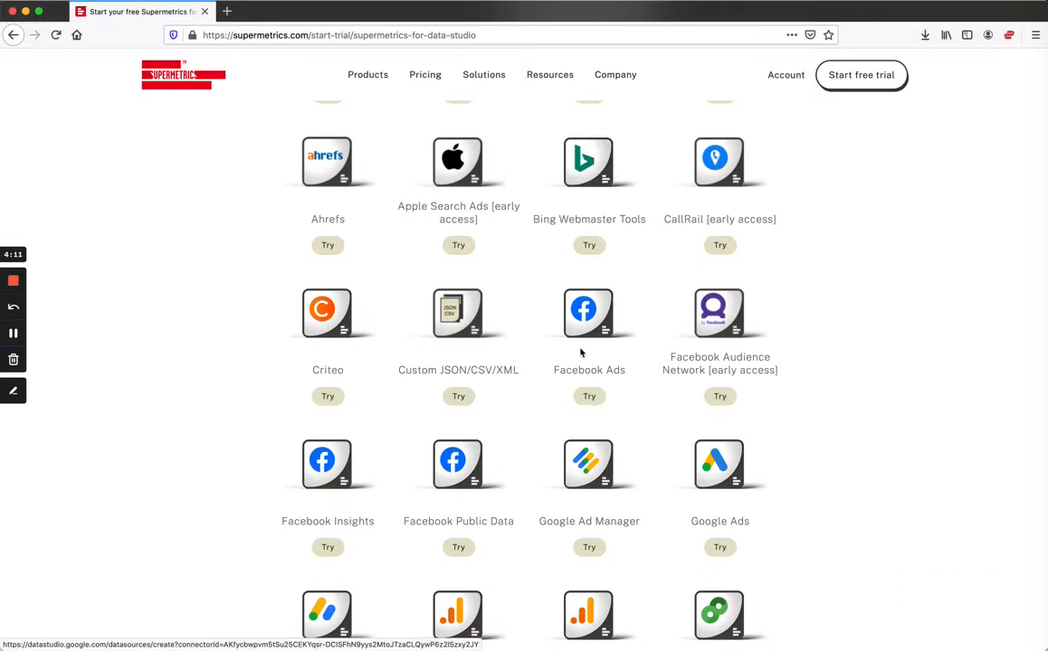
Step: Examine the remaining connectors for the Data Studio trial, including Google My Business, HubSpot, LinkedIn, Pinterest, Salesforce and Shopify
scroll(630, 425, down, 3)
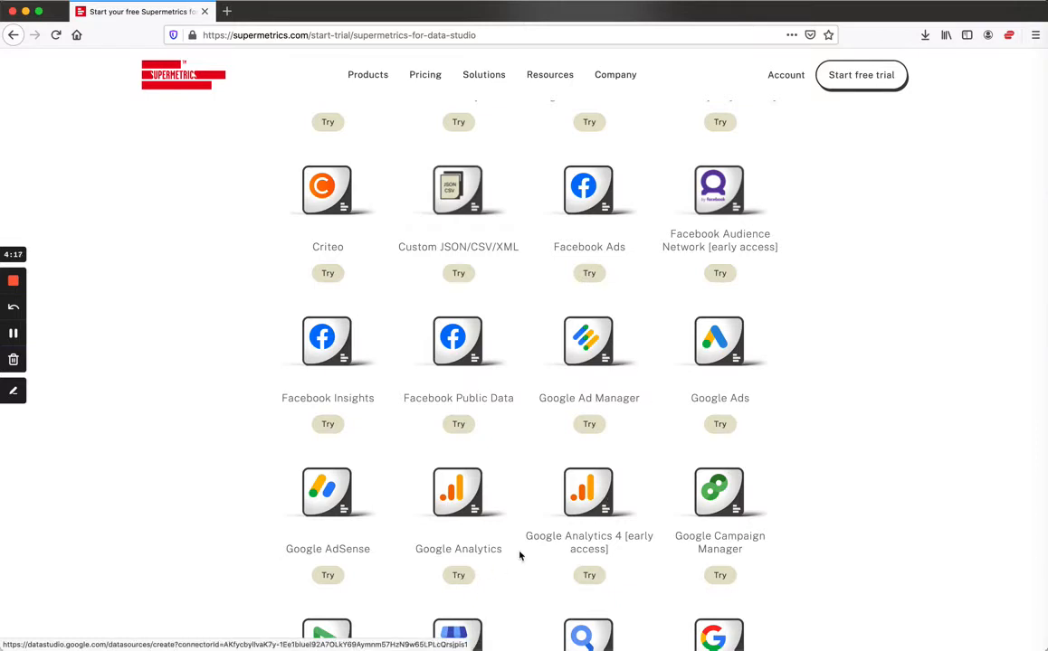
scroll(519, 555, down, 1)
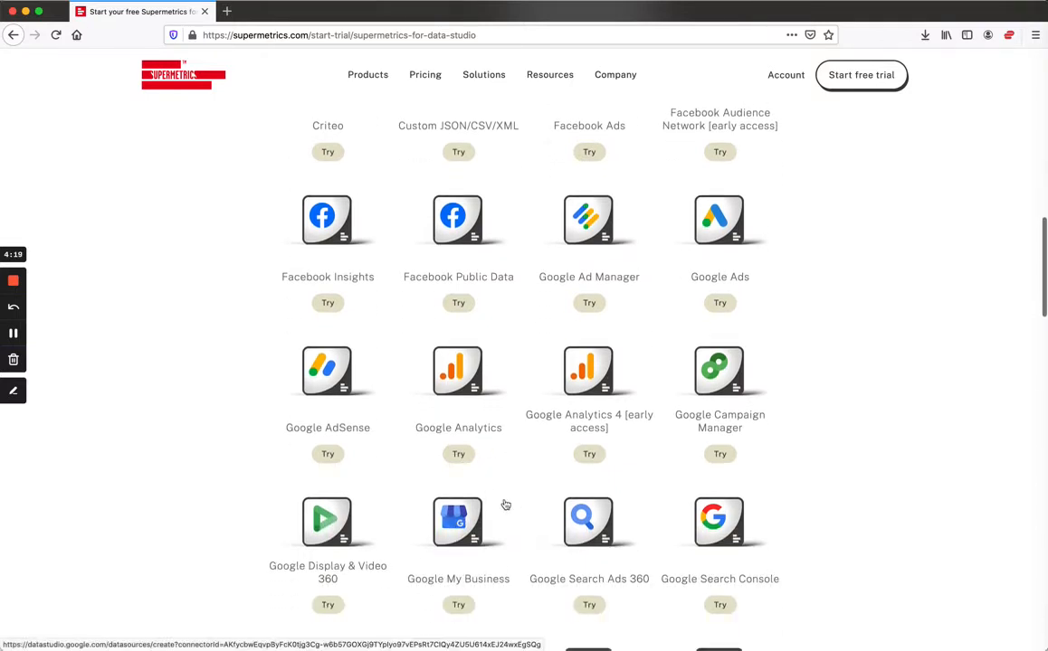
scroll(504, 505, down, 7)
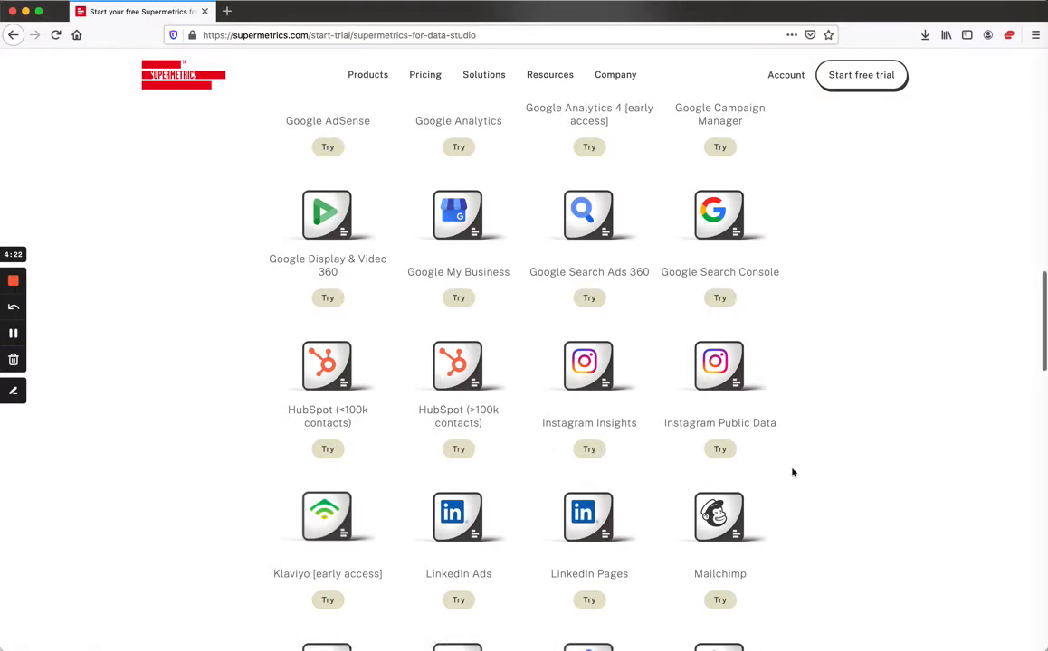
scroll(791, 473, down, 5)
scroll(793, 472, down, 3)
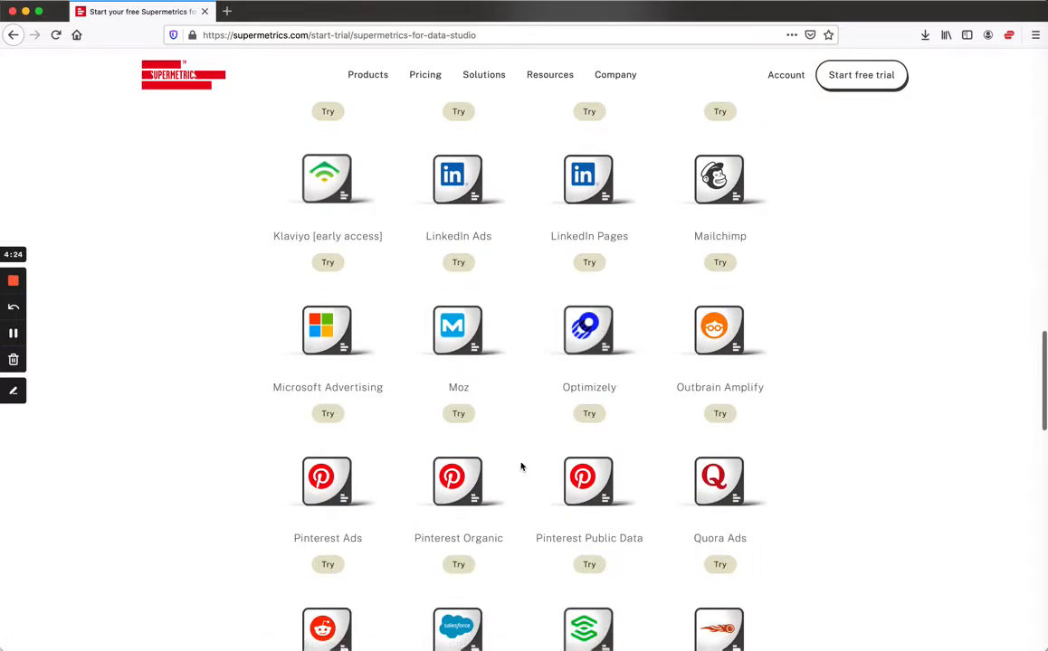
scroll(529, 536, down, 1)
scroll(529, 536, down, 6)
scroll(530, 536, down, 1)
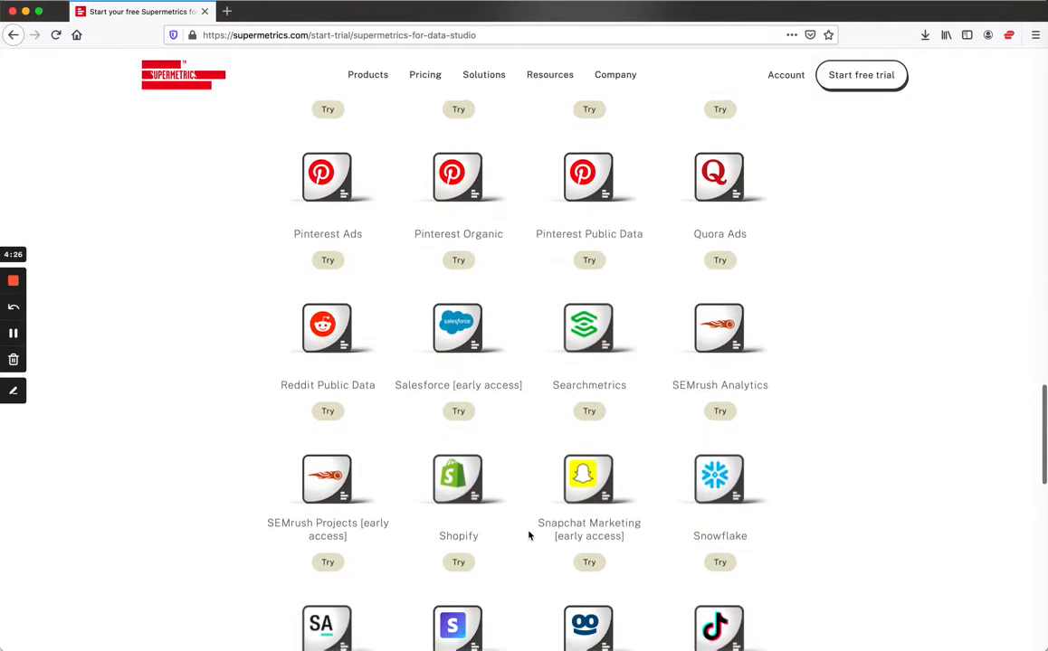
scroll(529, 536, up, 5)
scroll(529, 536, up, 3)
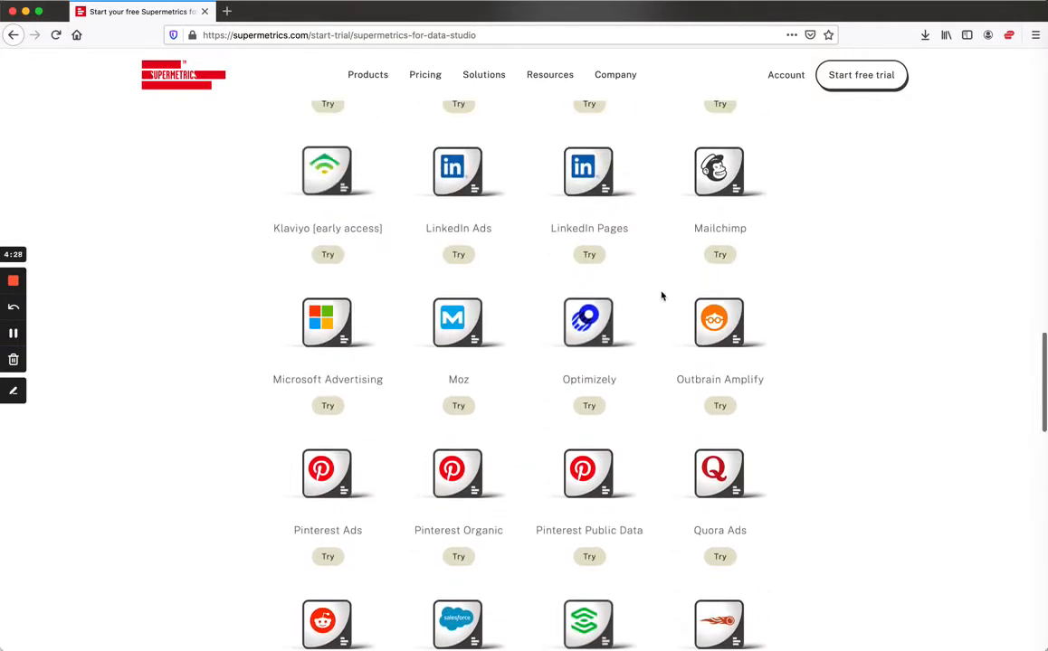
scroll(792, 297, up, 20)
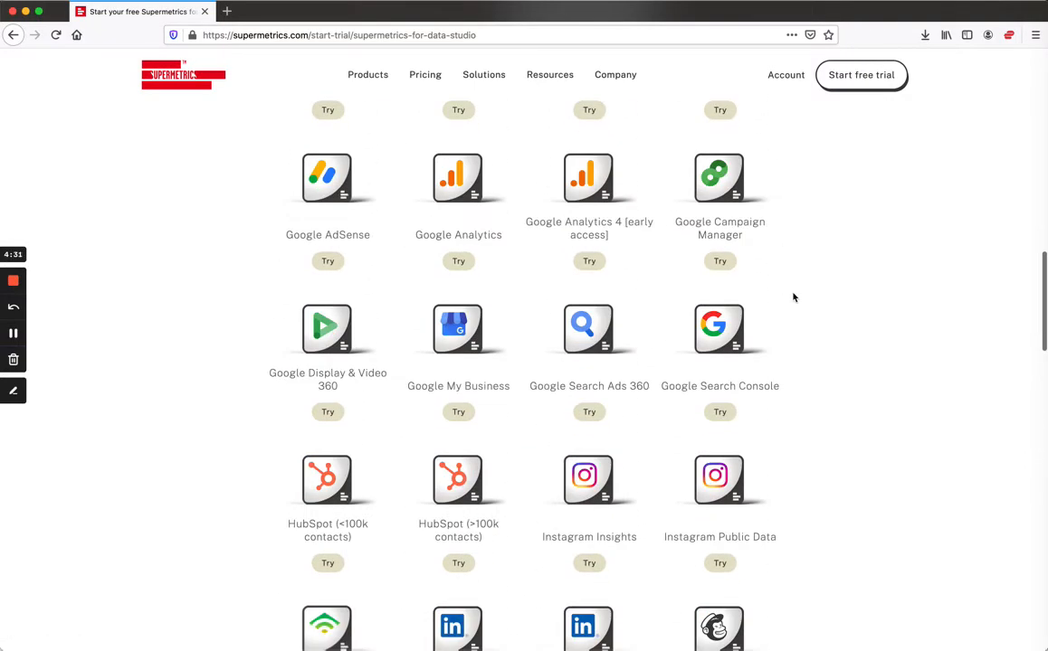
scroll(793, 297, up, 4)
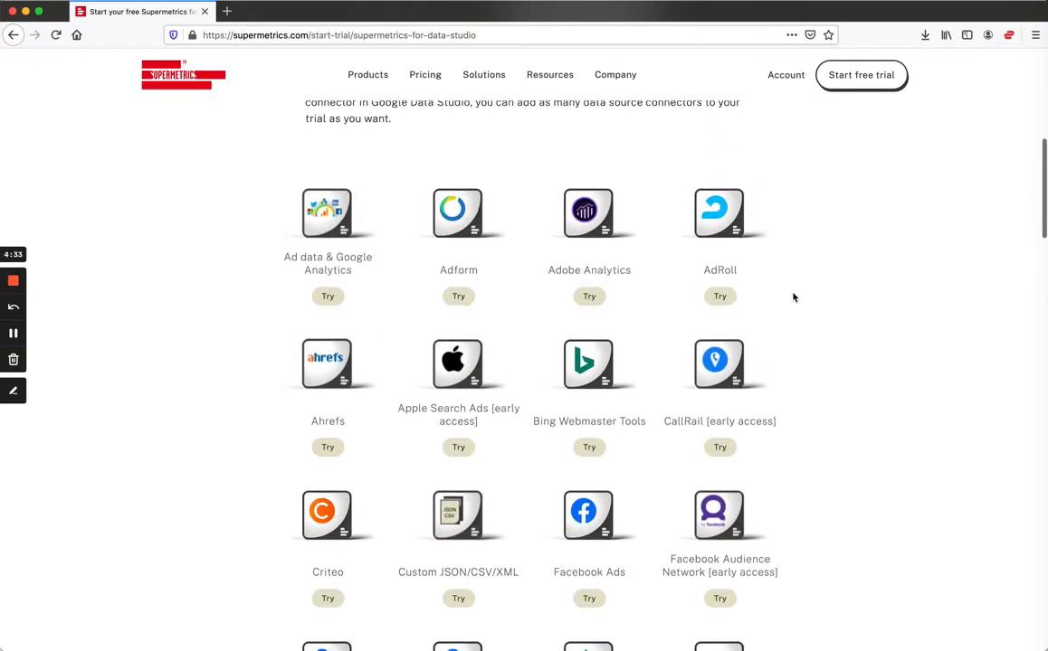
Step: Start the trial with the Facebook Ads connector and look over its parameters in Google Data Studio
scroll(792, 296, down, 8)
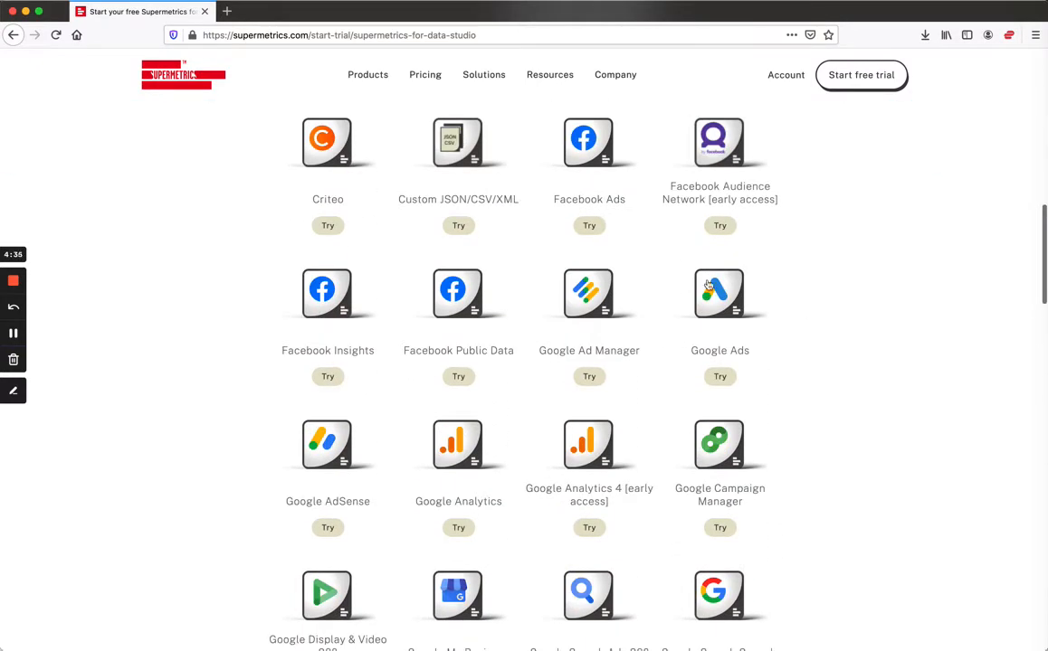
click(587, 228)
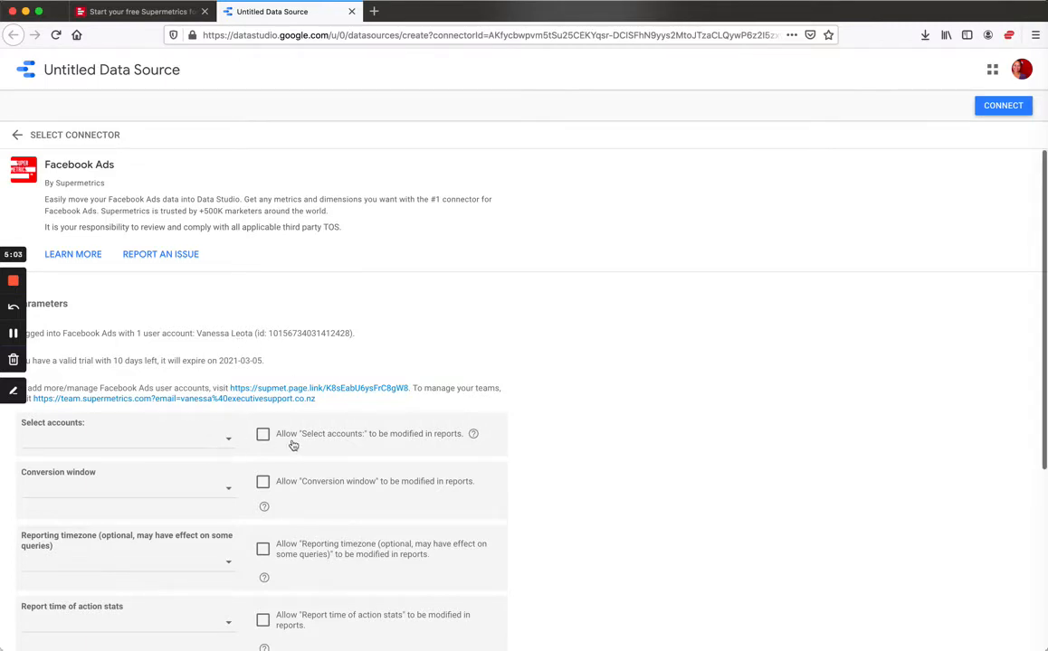
scroll(289, 443, down, 2)
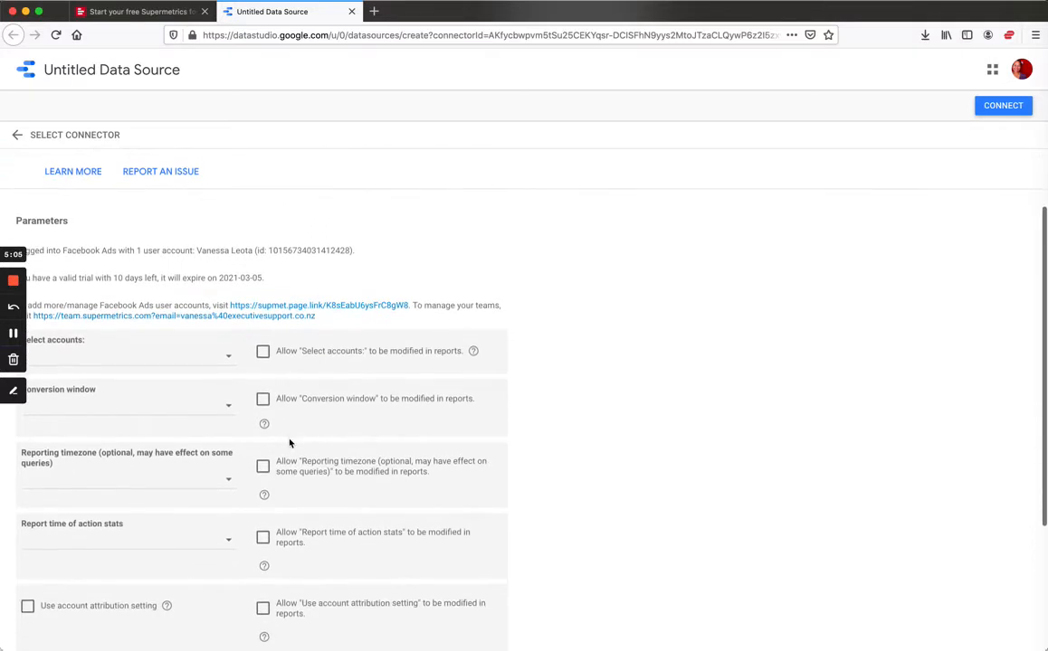
scroll(290, 444, up, 2)
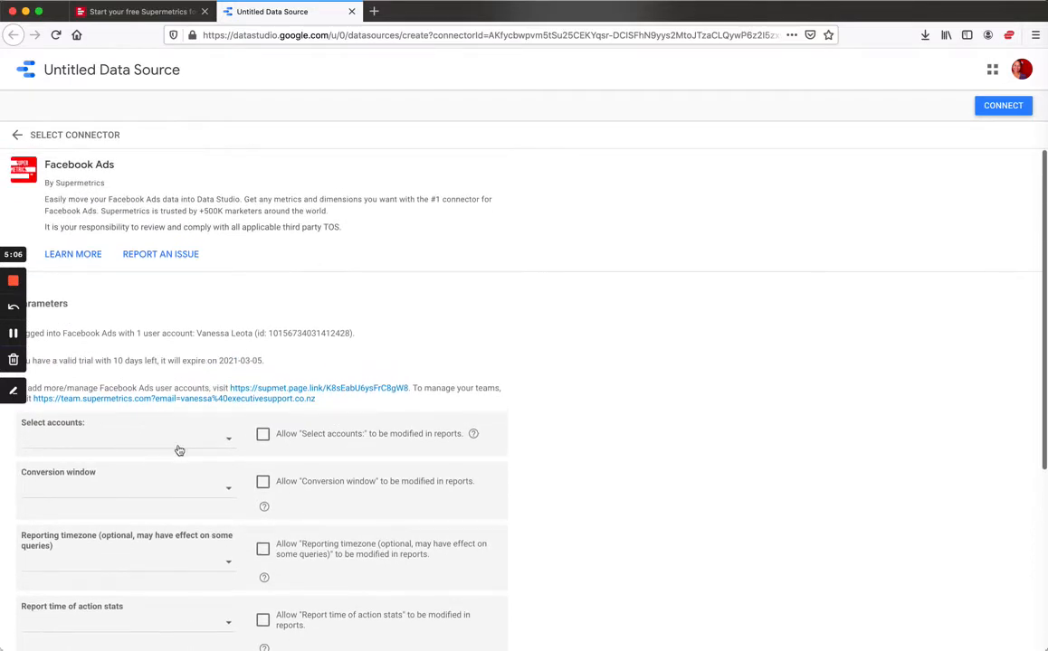
Step: Set the conversion window to Default (7 d click + 1 d view) and the reporting timezone to (UTC+13:00) Auckland
click(229, 492)
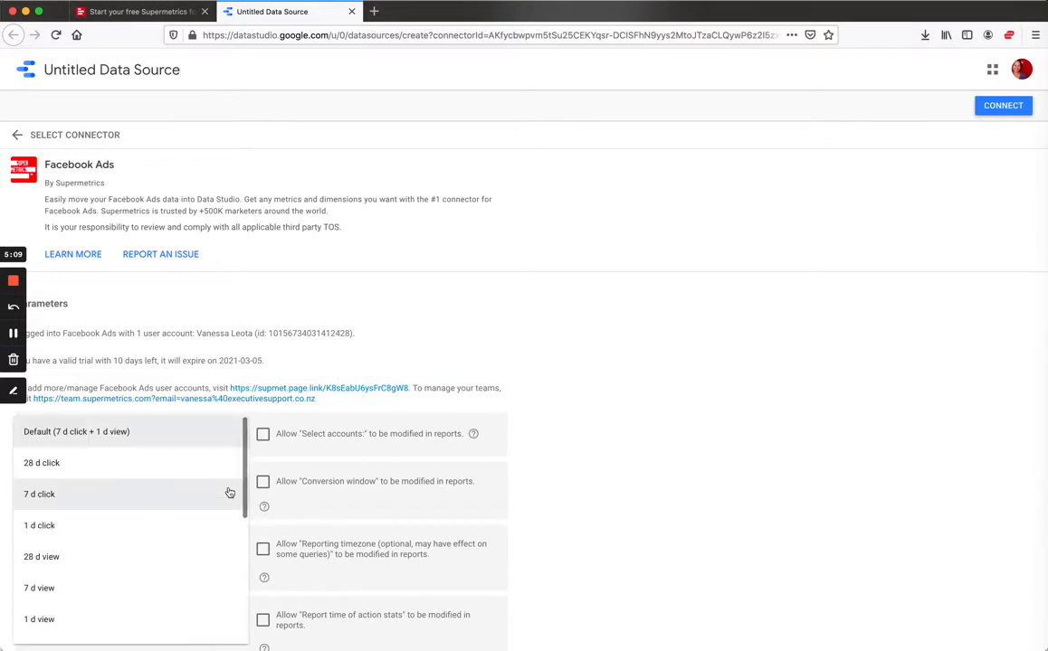
click(189, 435)
scroll(213, 406, down, 4)
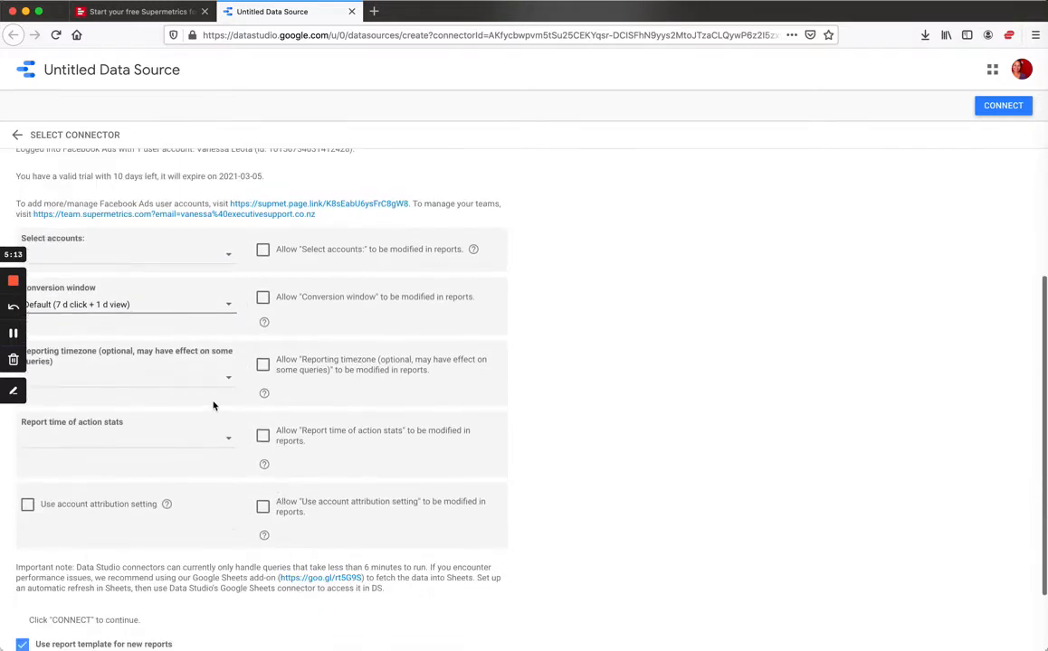
click(226, 384)
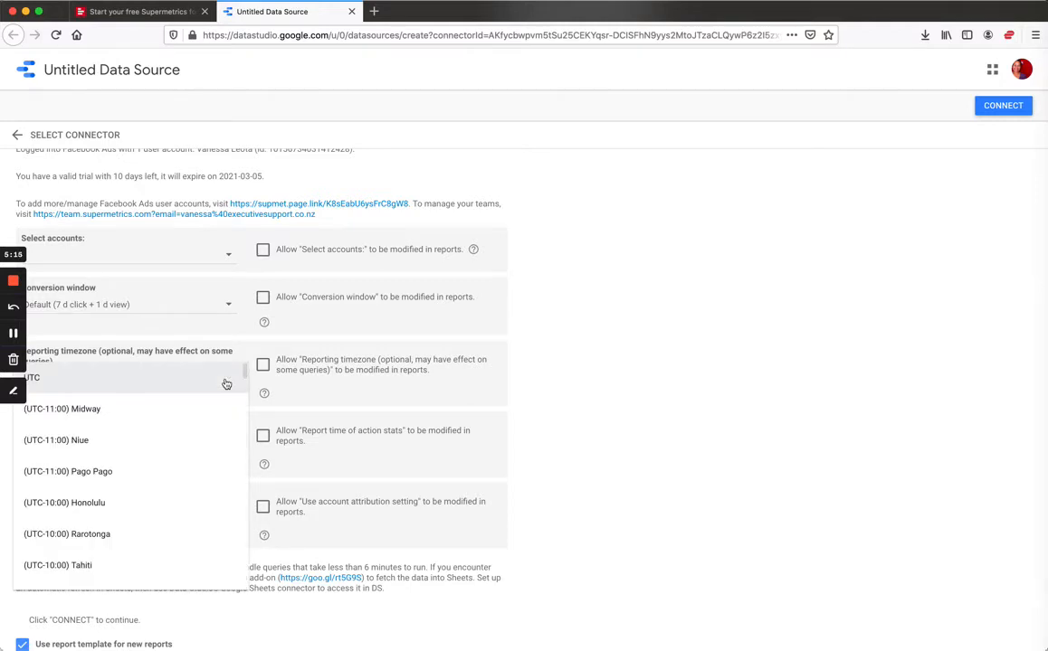
scroll(185, 498, down, 10)
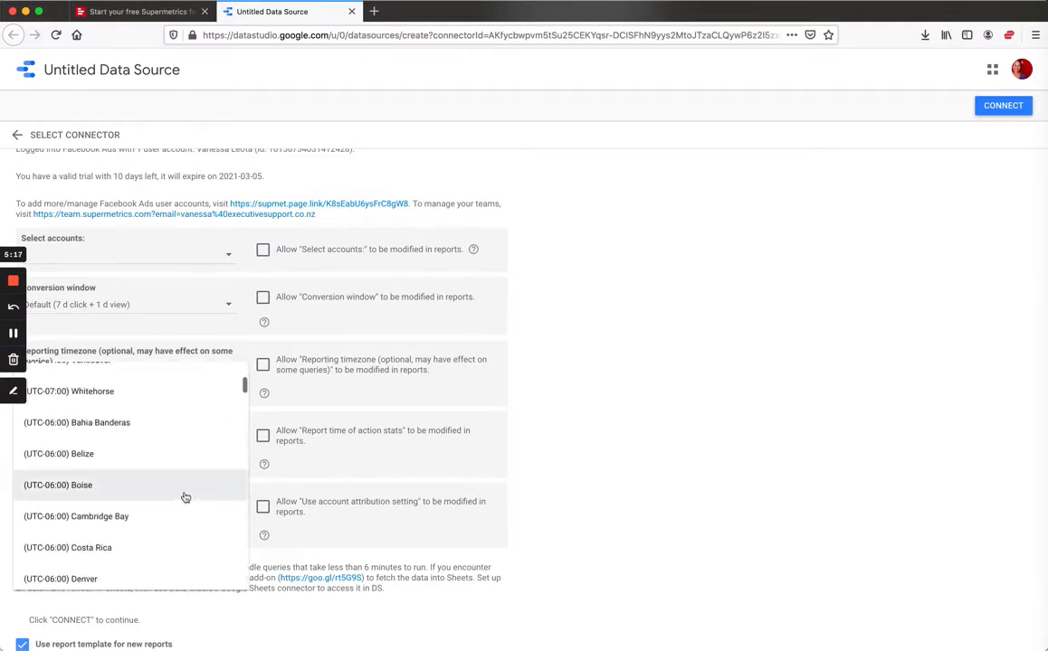
scroll(185, 499, down, 5)
scroll(185, 499, down, 15)
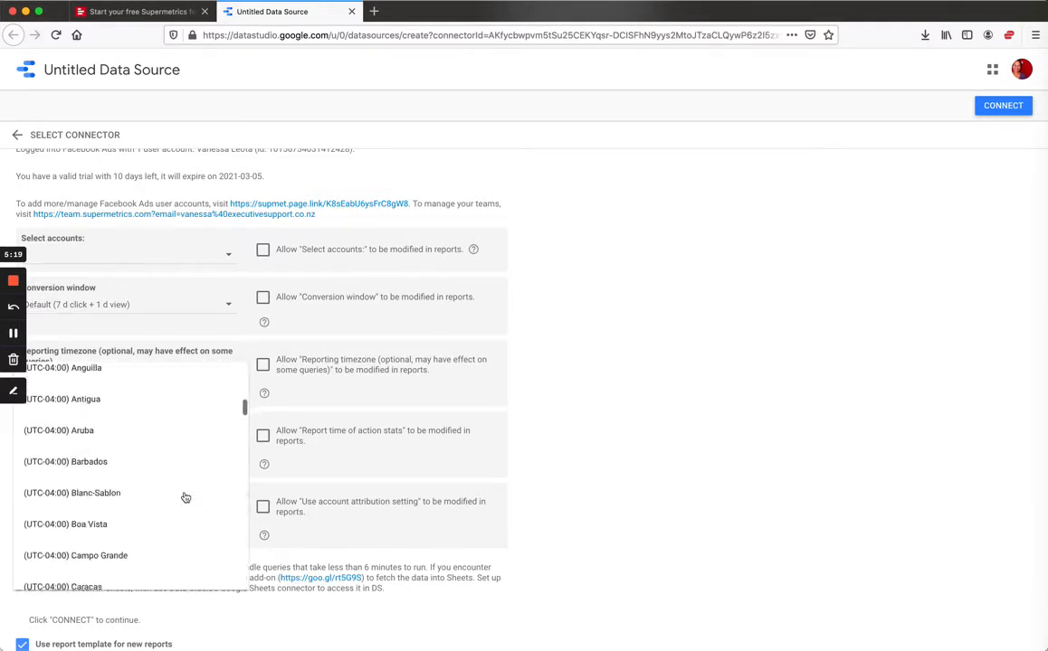
scroll(185, 498, down, 15)
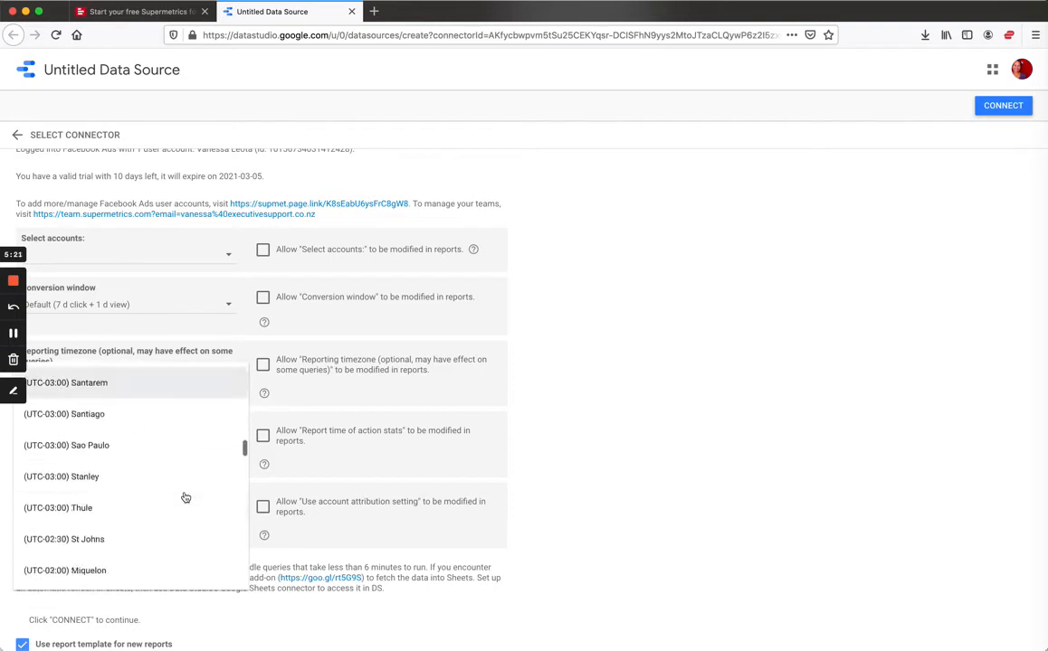
scroll(185, 499, down, 15)
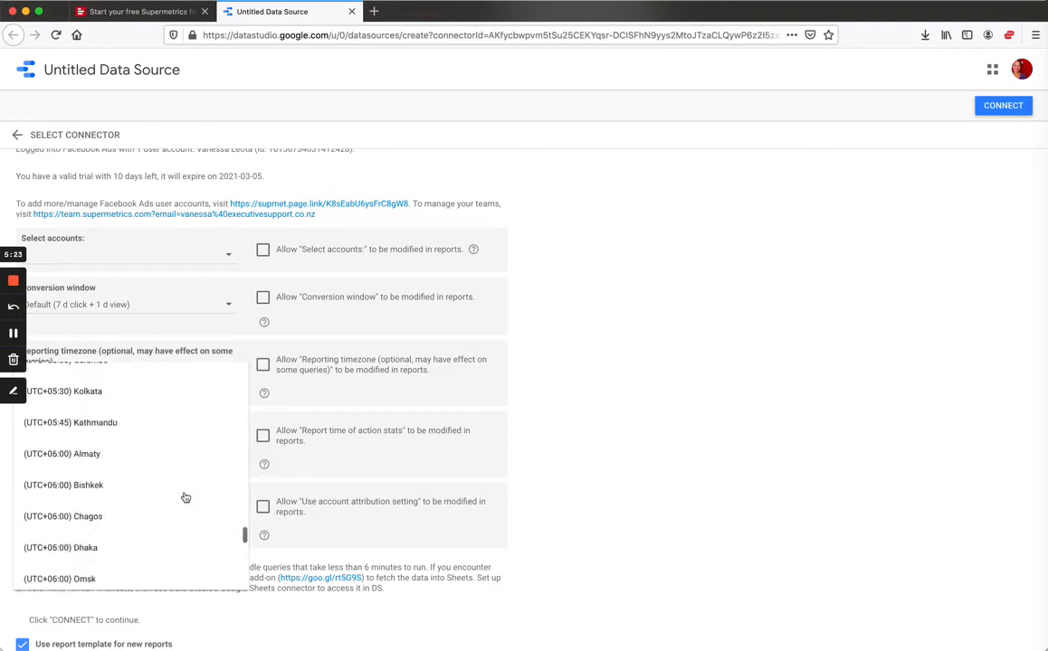
scroll(184, 498, down, 10)
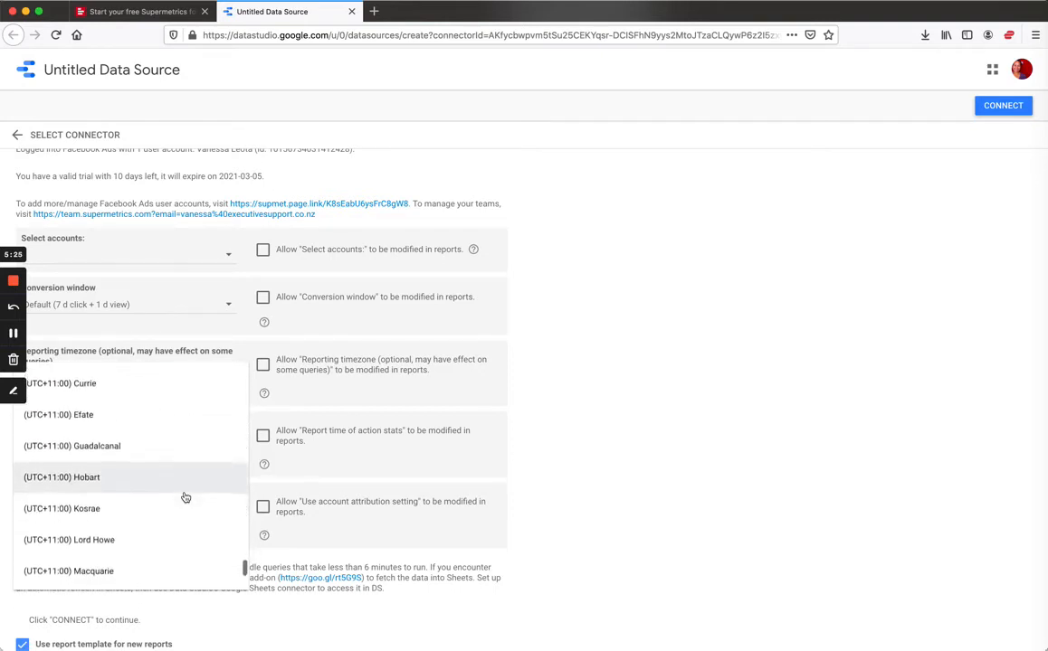
scroll(185, 498, down, 5)
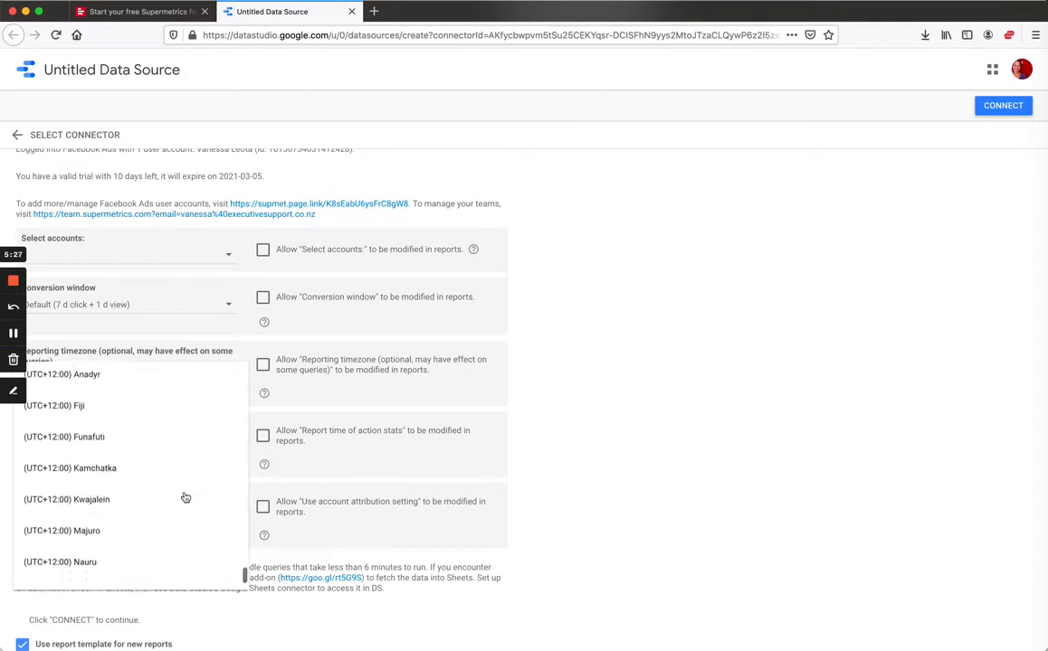
scroll(149, 410, up, 4)
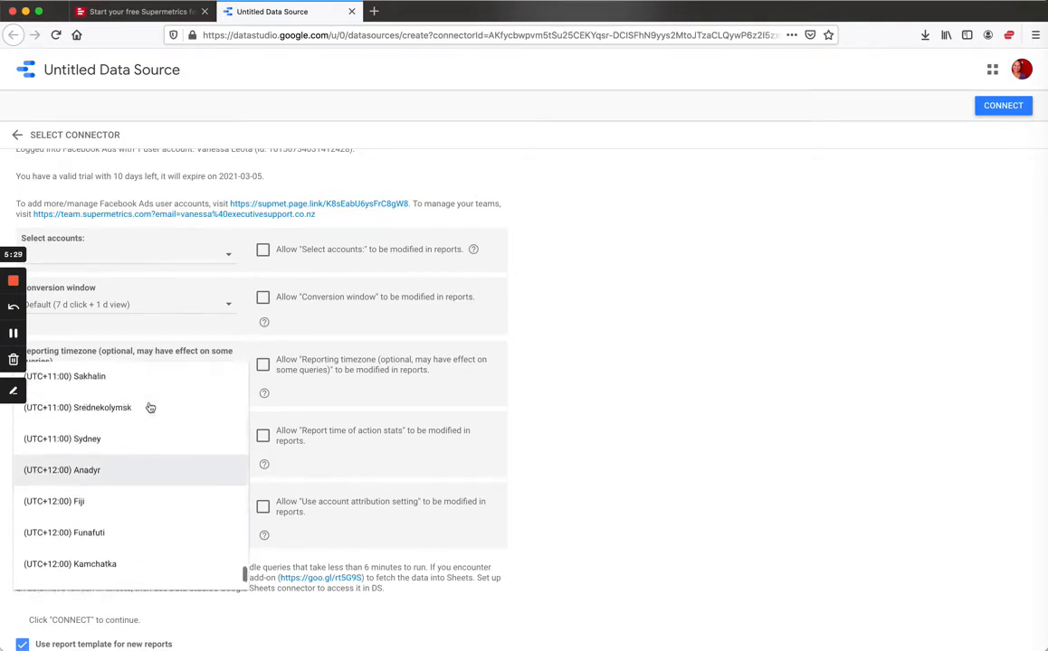
scroll(141, 444, down, 7)
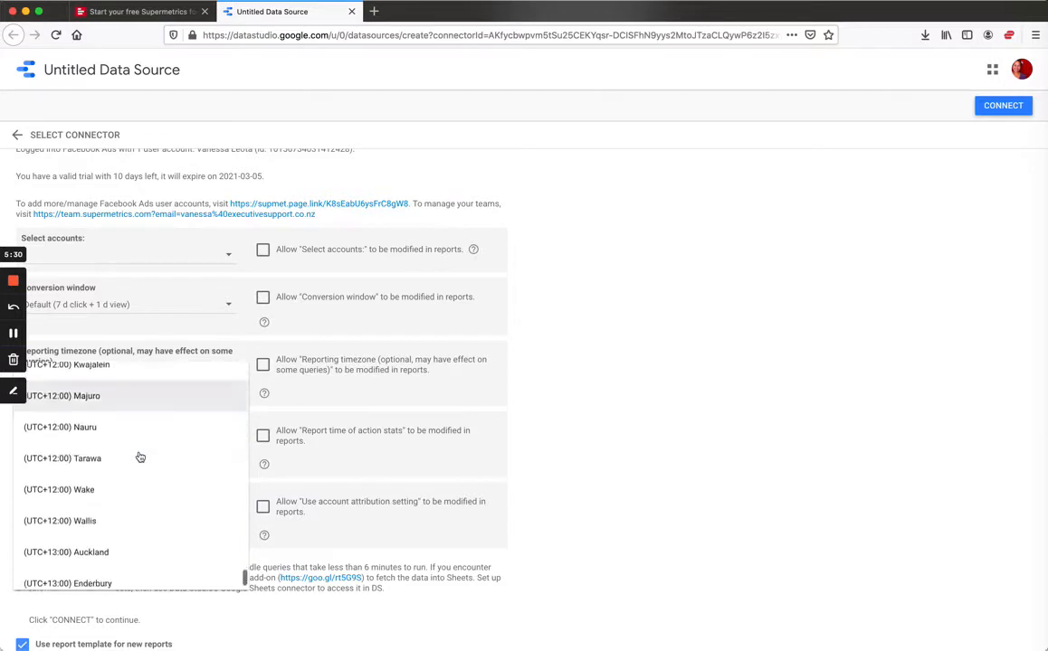
scroll(140, 457, down, 1)
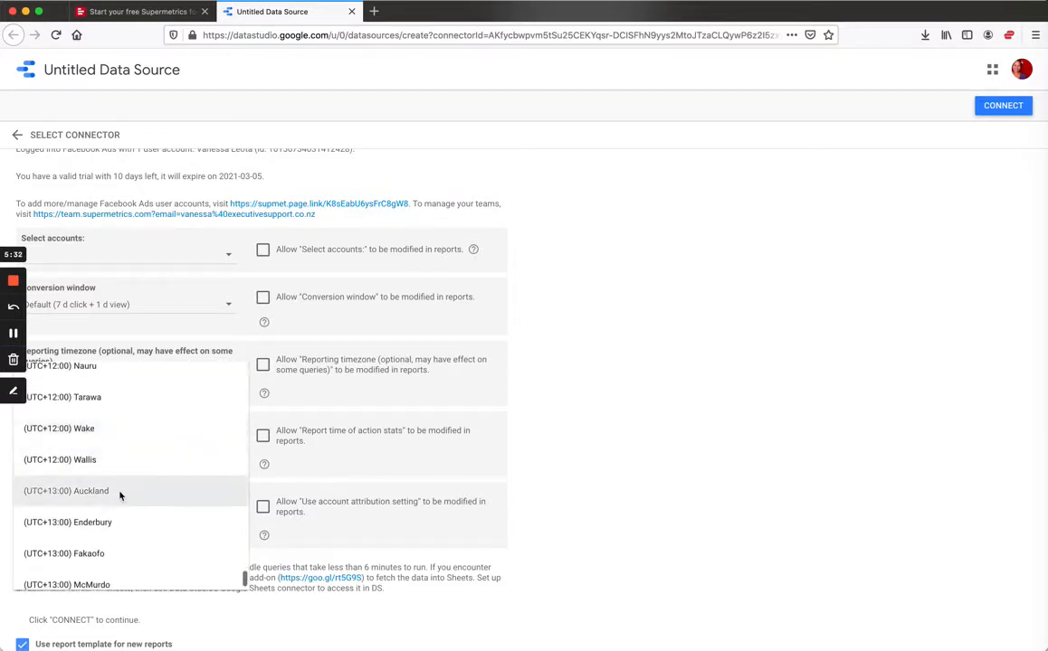
click(121, 496)
Step: Set the report time of action stats to On conversion date and allow it to be modified in reports
click(228, 439)
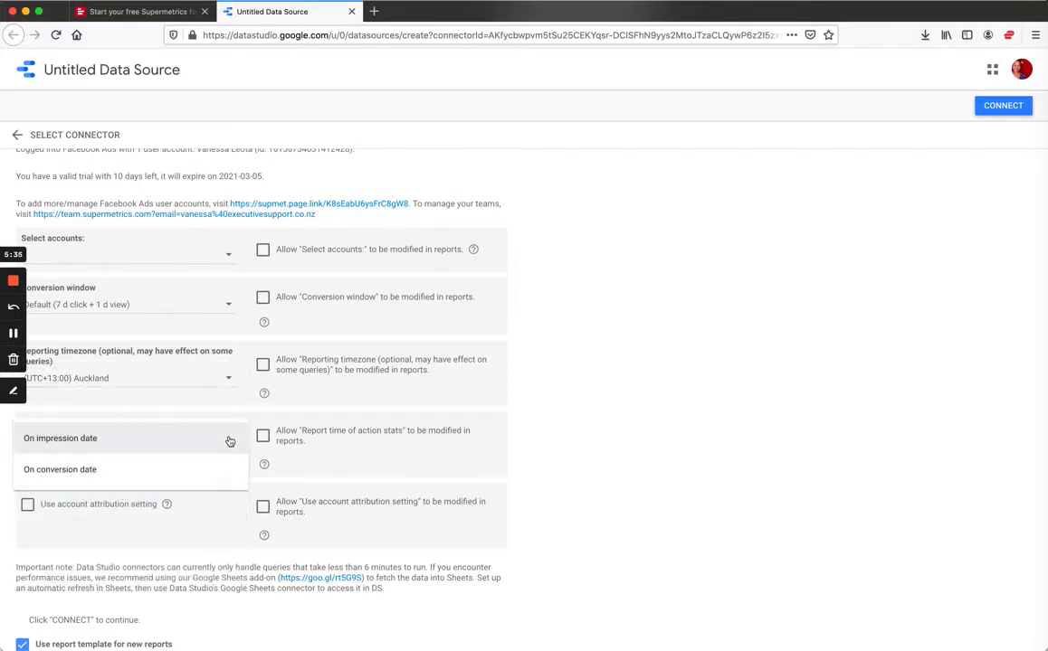
click(112, 472)
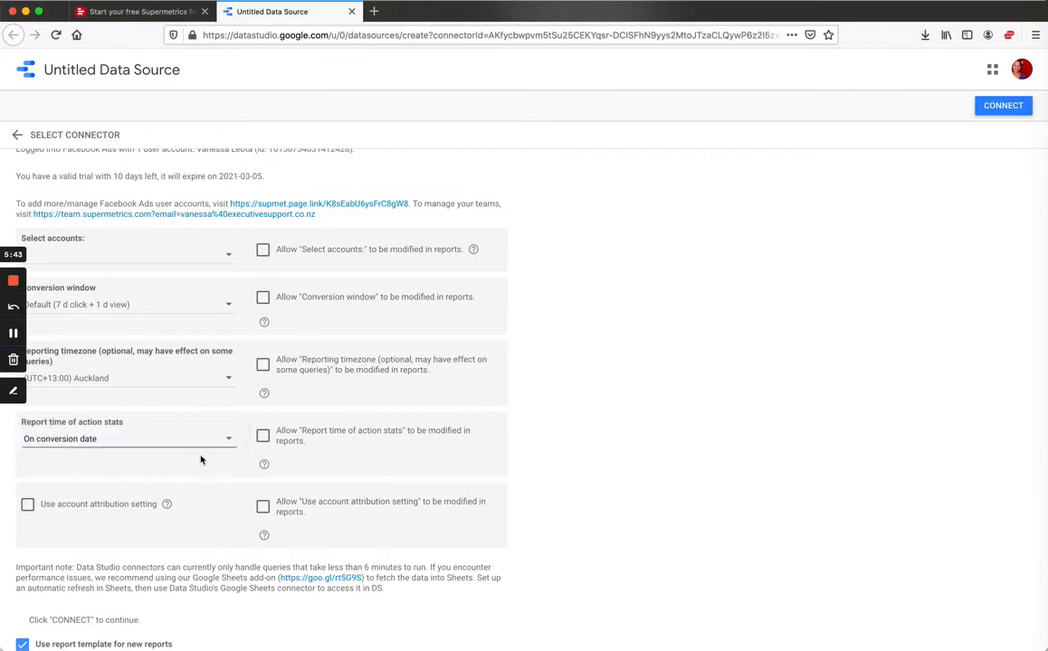
click(262, 438)
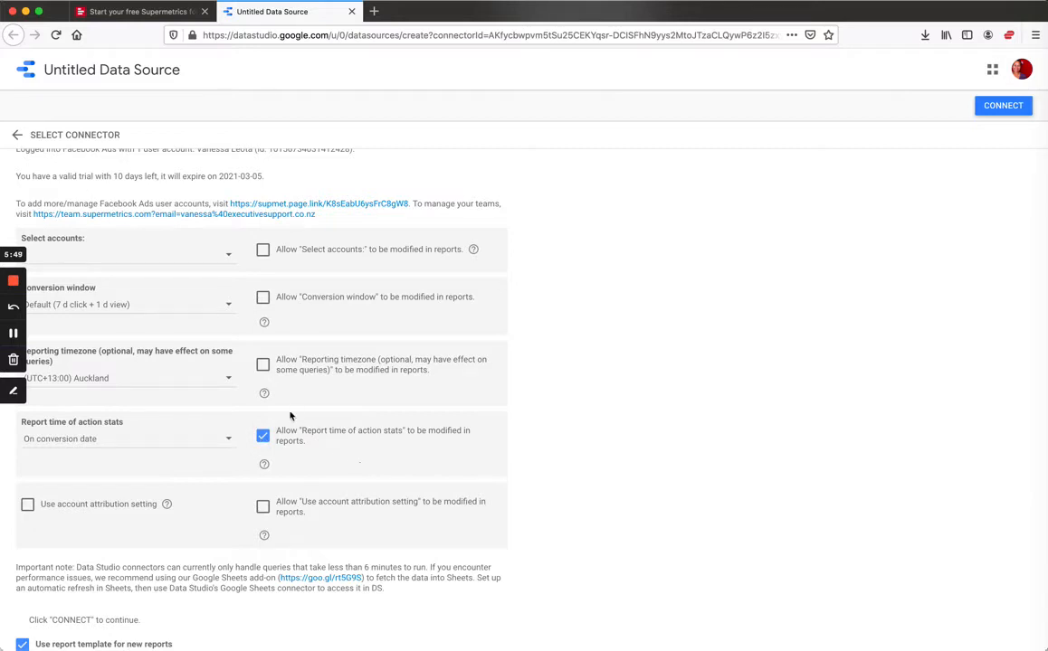
Step: Enable the account attribution setting, and allow that setting, the reporting timezone and the conversion window to be modified in reports
click(28, 504)
click(263, 507)
click(263, 366)
click(262, 300)
Step: Select Evolution Engineering Limited as the Facebook Ads account for the data source
click(225, 259)
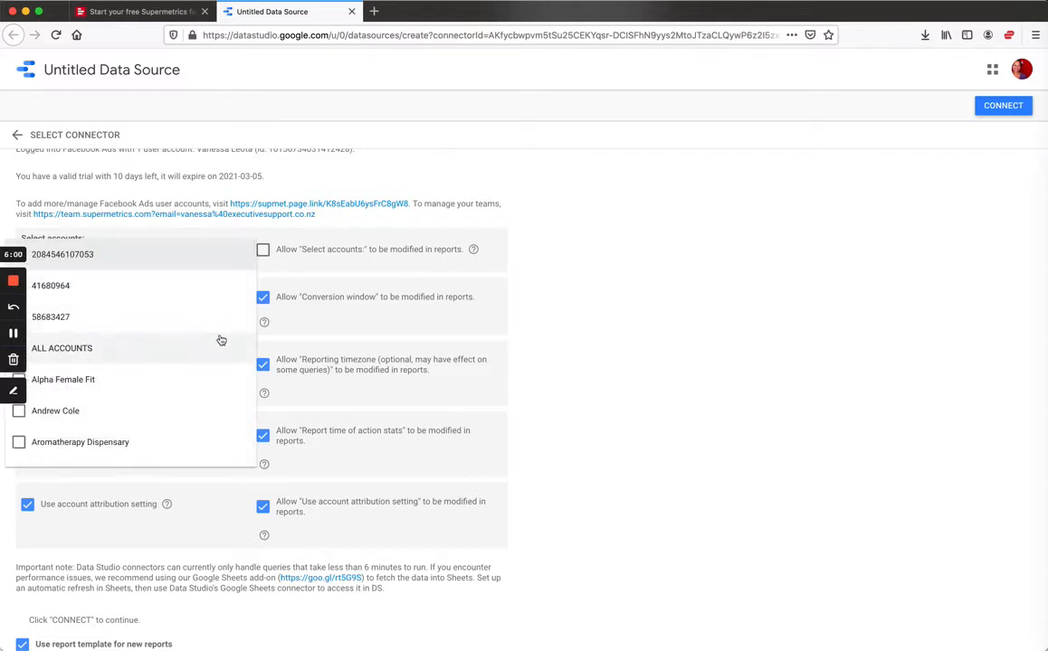
scroll(221, 341, down, 1)
scroll(221, 341, down, 8)
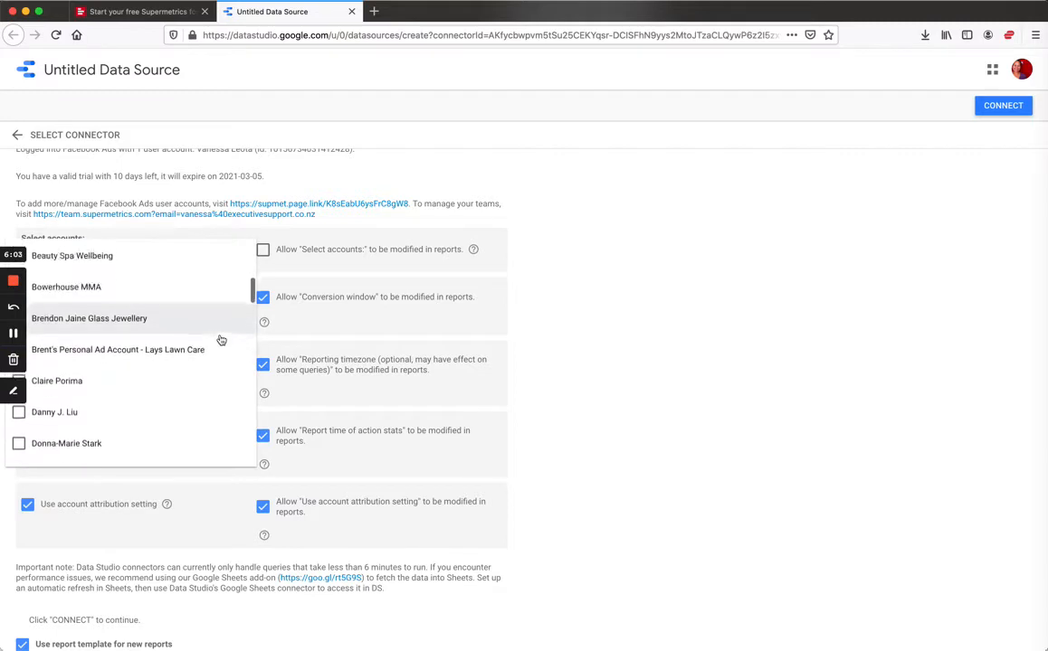
scroll(221, 340, down, 5)
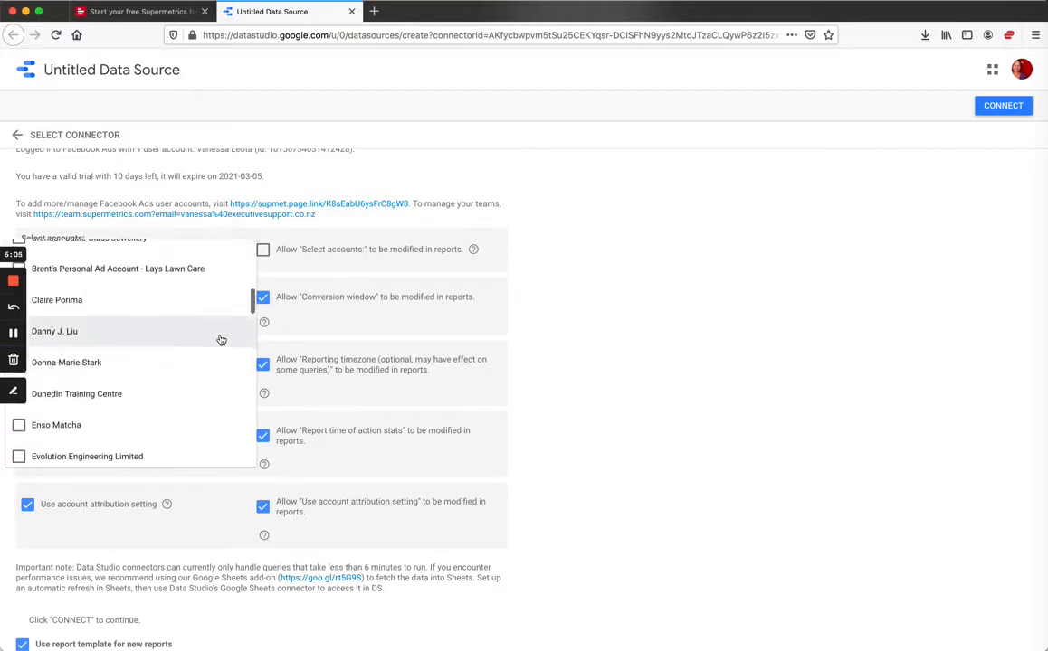
scroll(221, 340, up, 1)
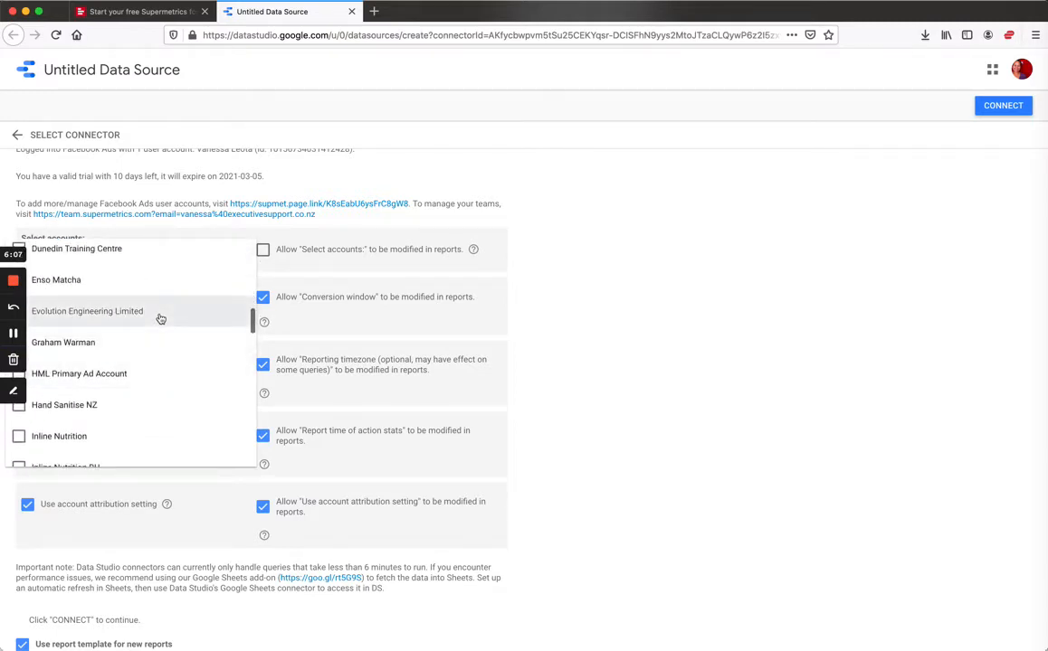
click(276, 278)
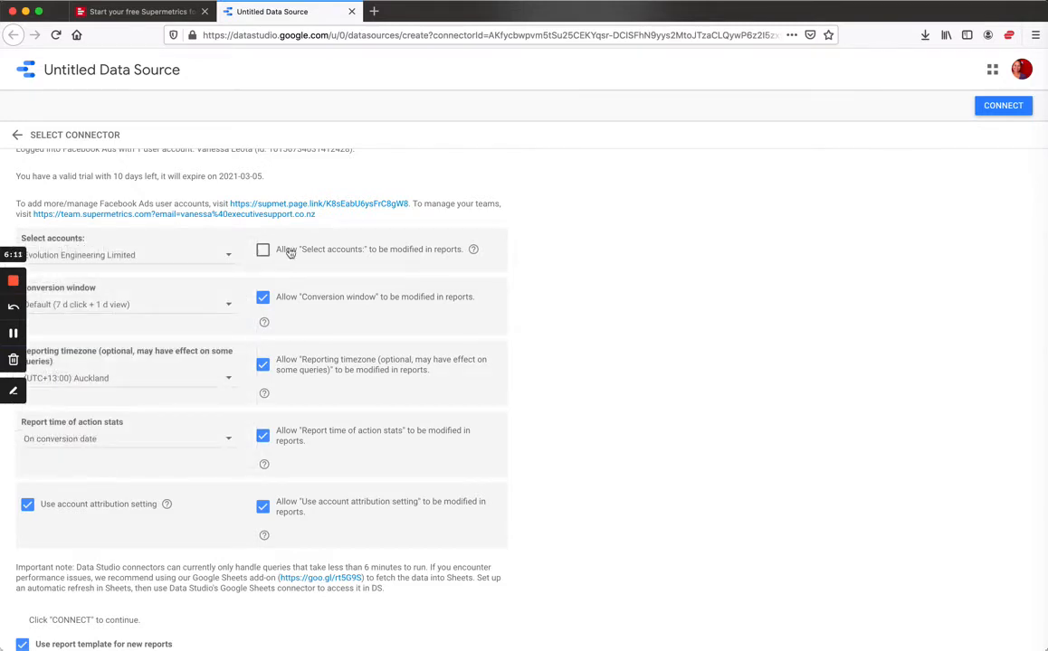
Step: Rename the data source to Facebook Data Source and connect it, allowing parameter sharing with report editors
scroll(729, 432, down, 2)
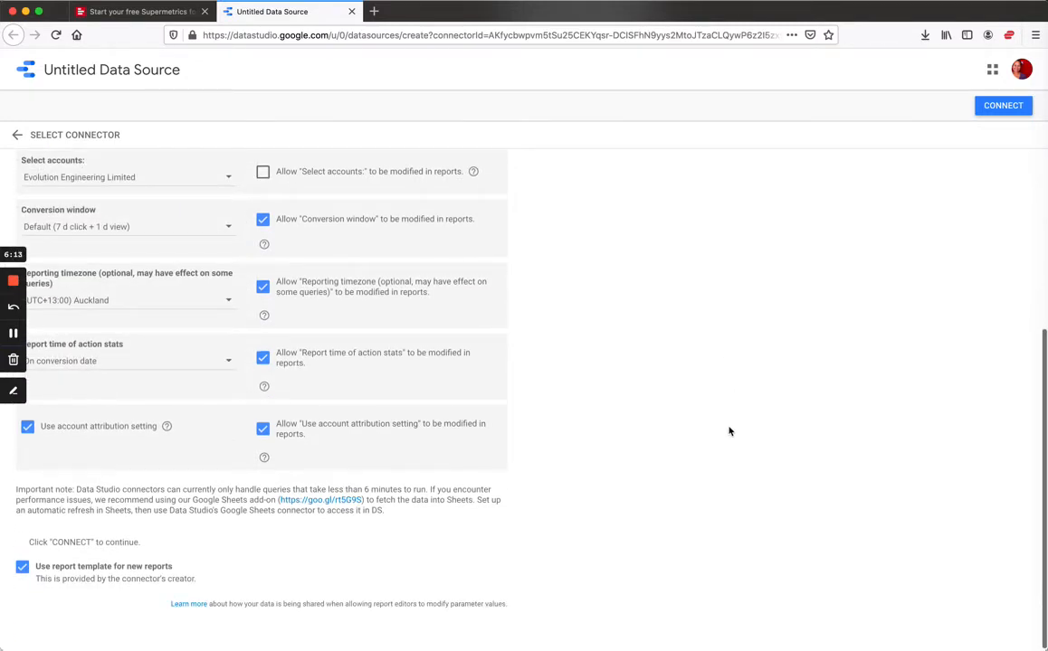
scroll(730, 432, up, 5)
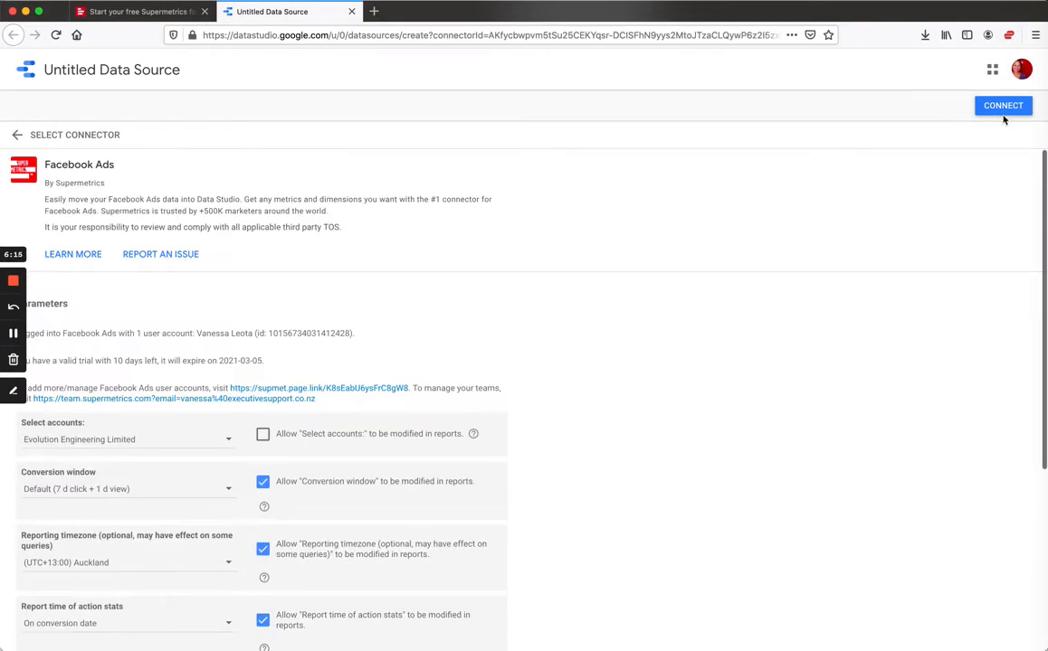
double_click(92, 72)
text(Go)
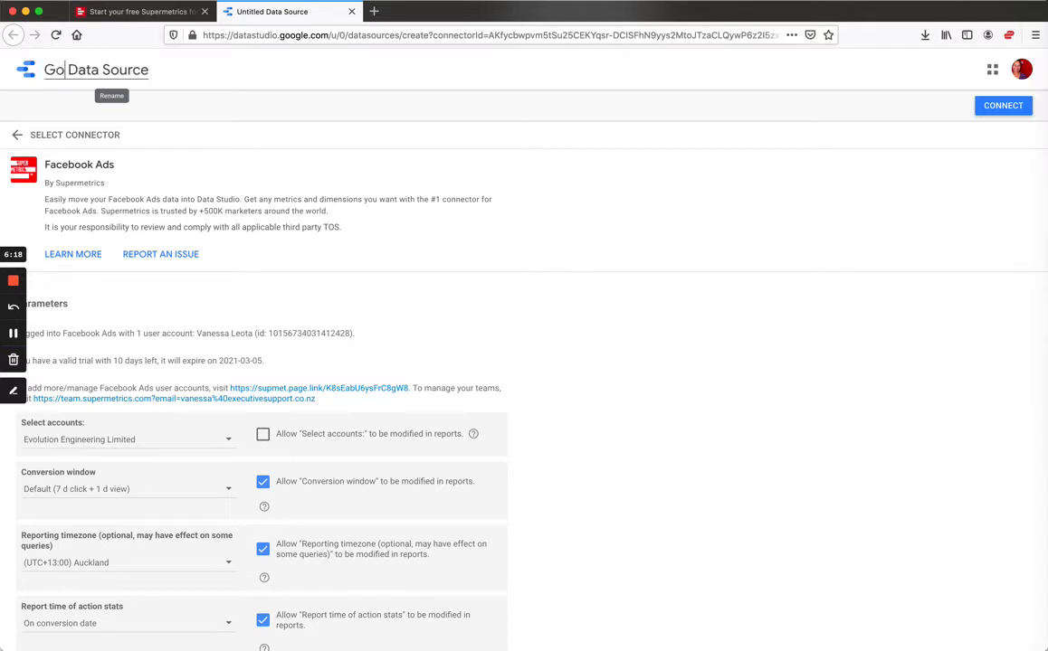
key(BackSpace)
key(BackSpace)
text(Facebook)
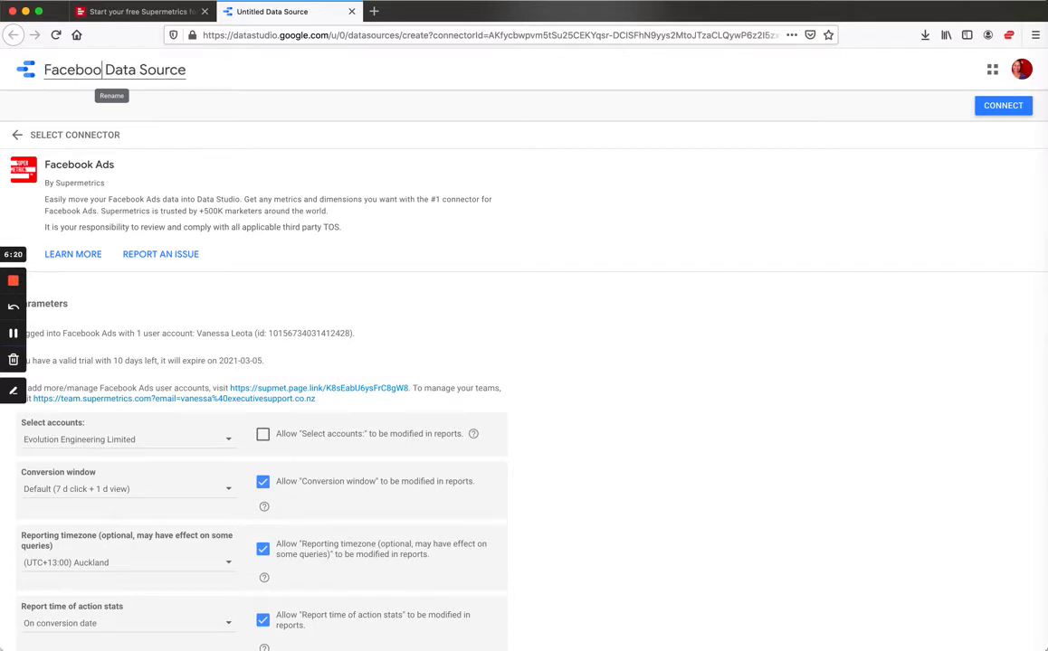
click(1000, 105)
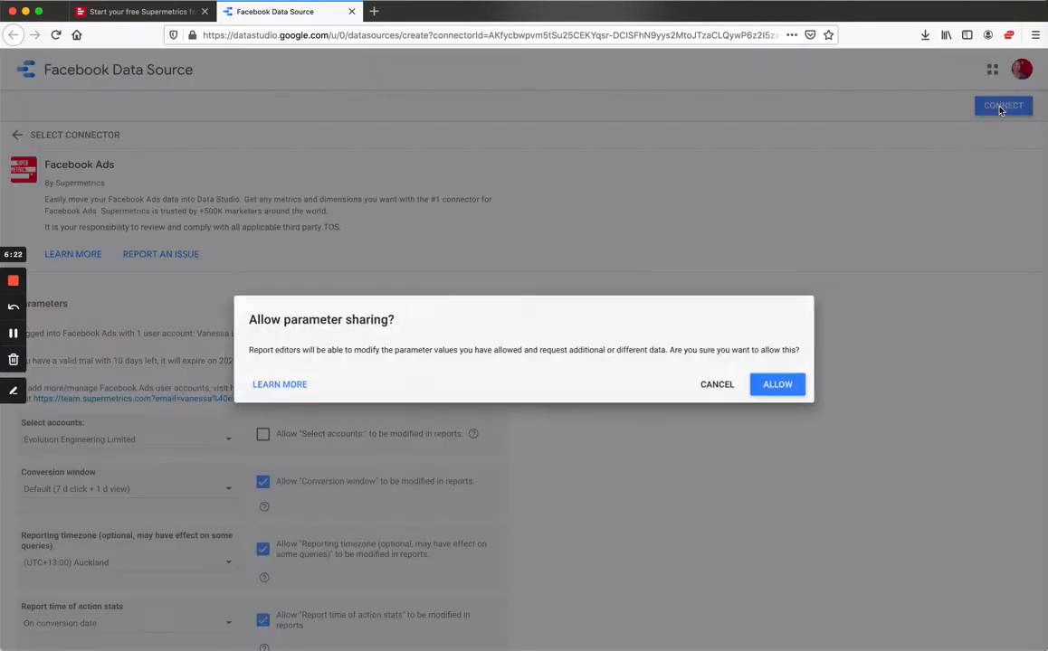
click(781, 386)
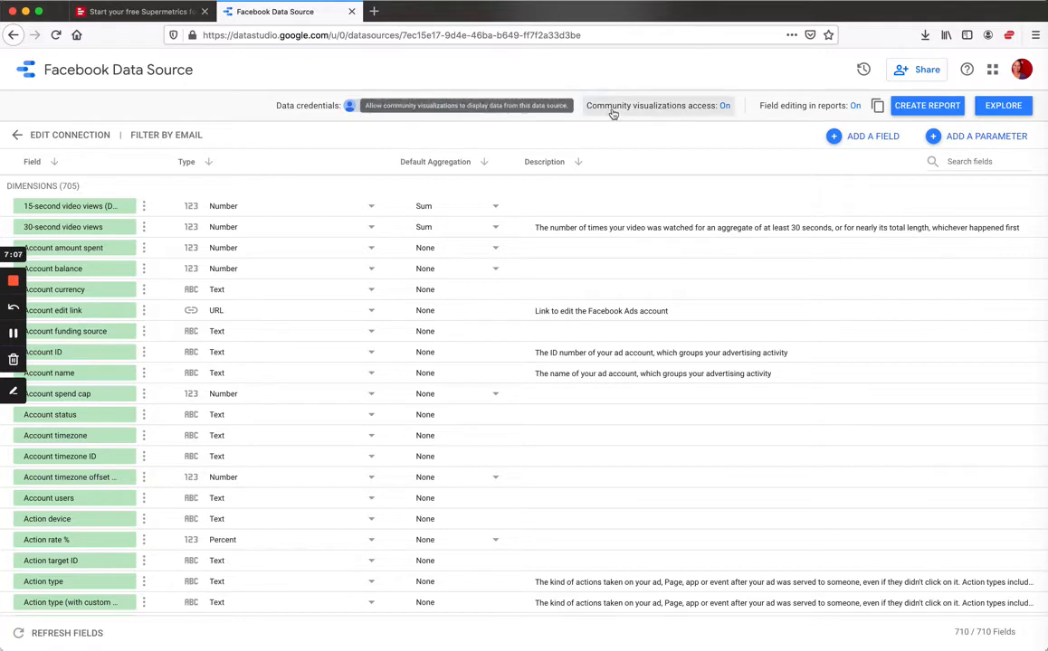
Step: Check the data freshness setting of the Facebook data source and look through its list of fields
click(541, 107)
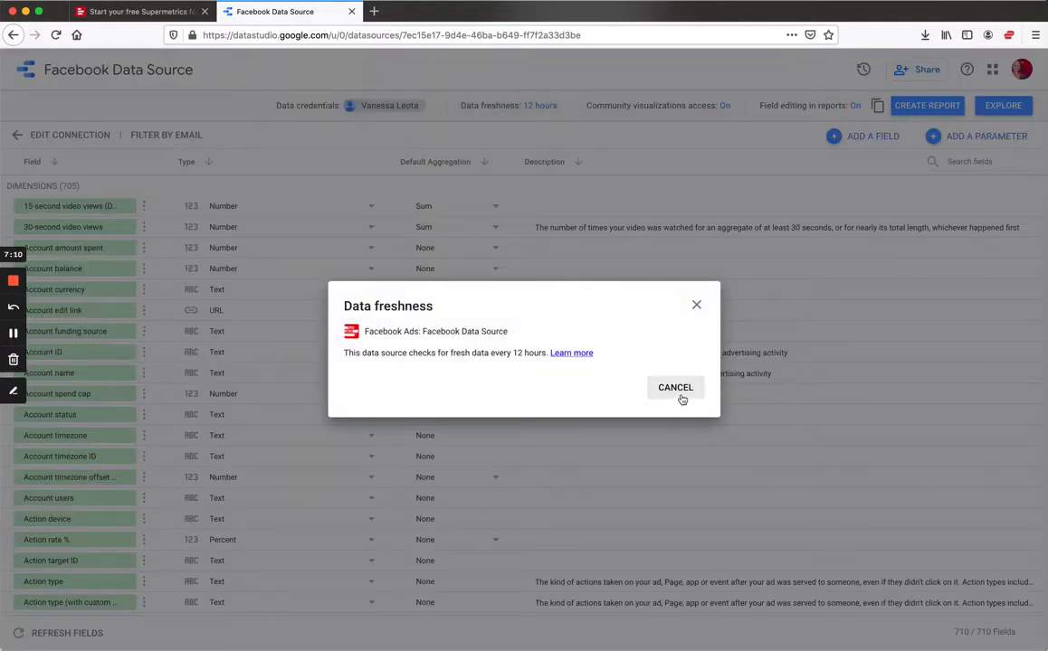
click(695, 308)
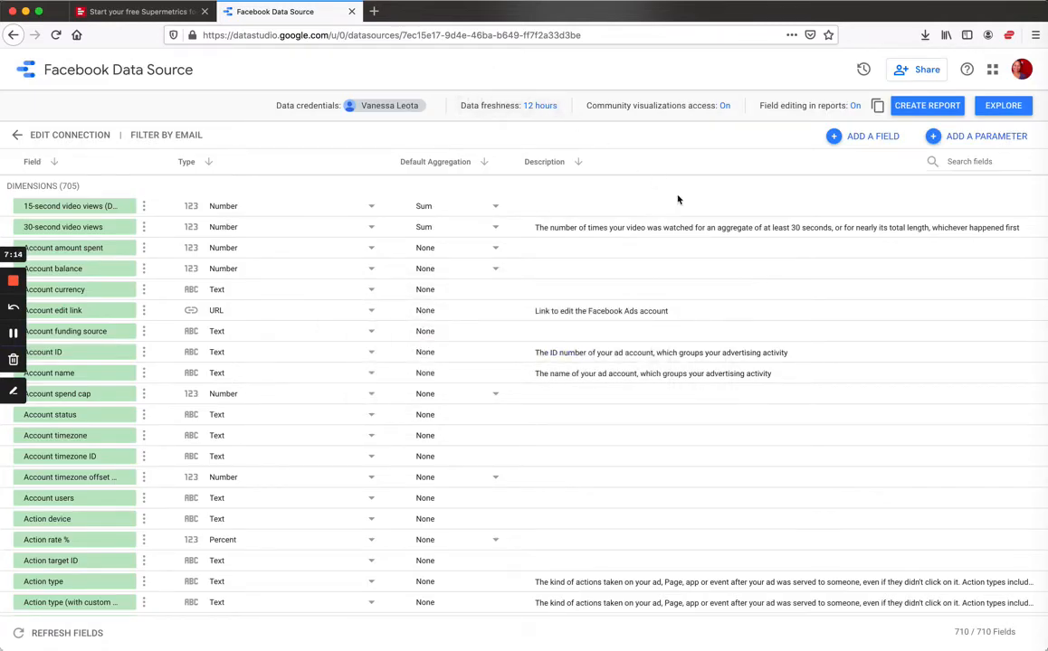
scroll(990, 295, down, 1)
scroll(990, 295, down, 5)
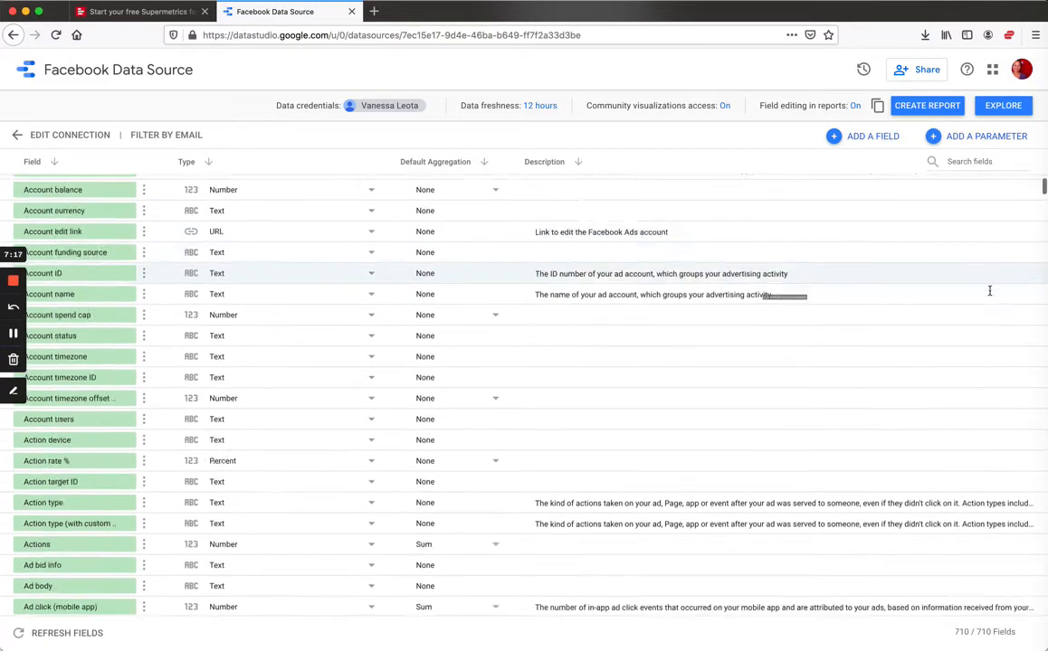
scroll(559, 536, down, 15)
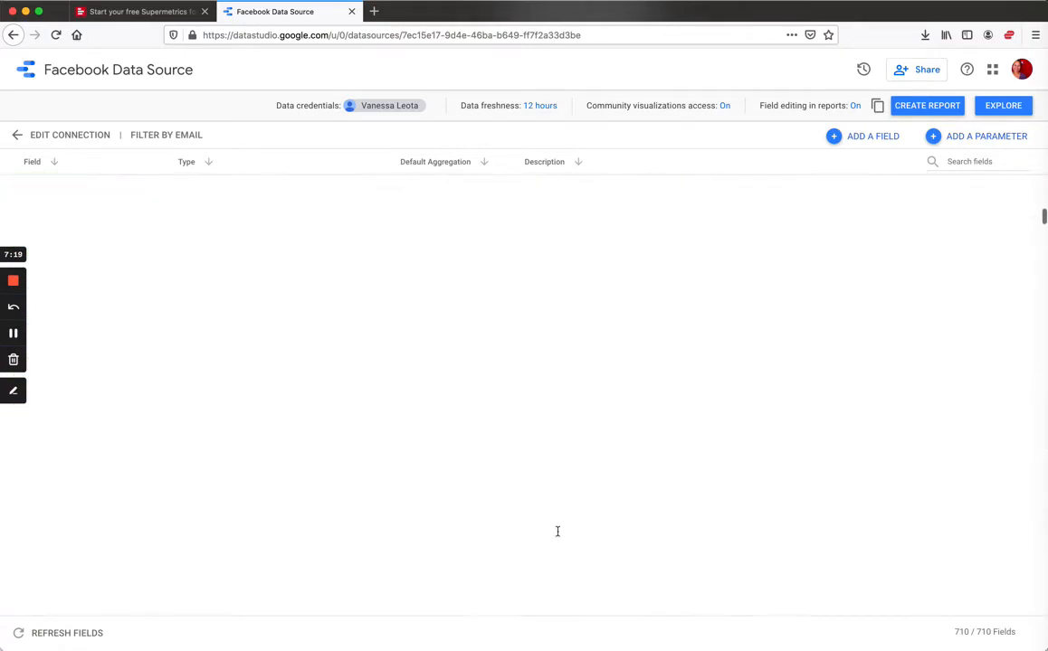
scroll(559, 536, up, 20)
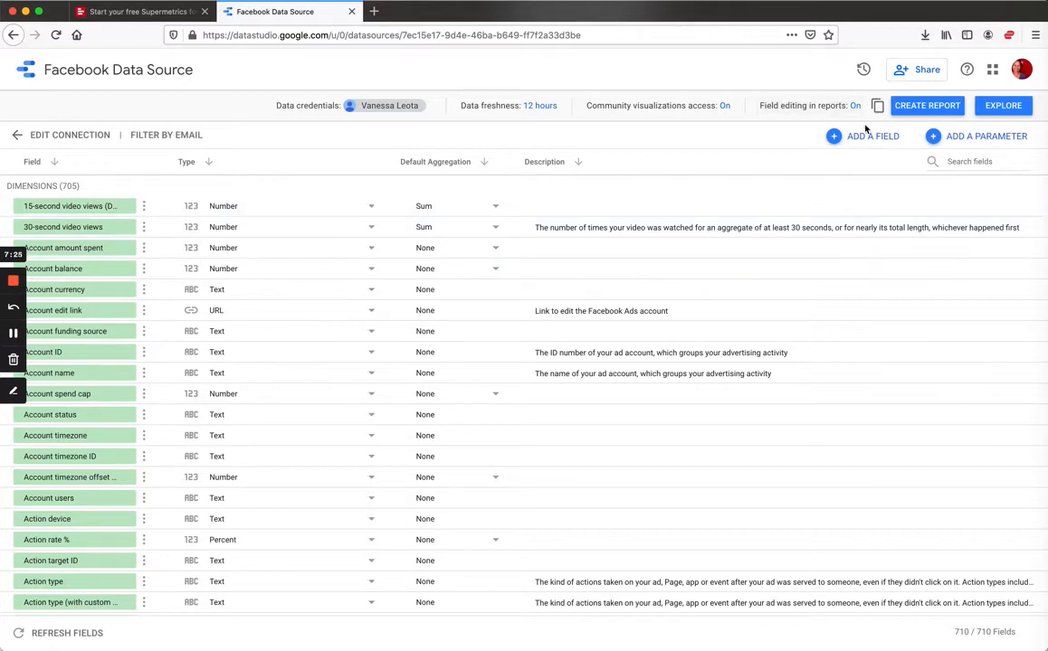
Step: Create a new report from the Facebook data source
click(927, 107)
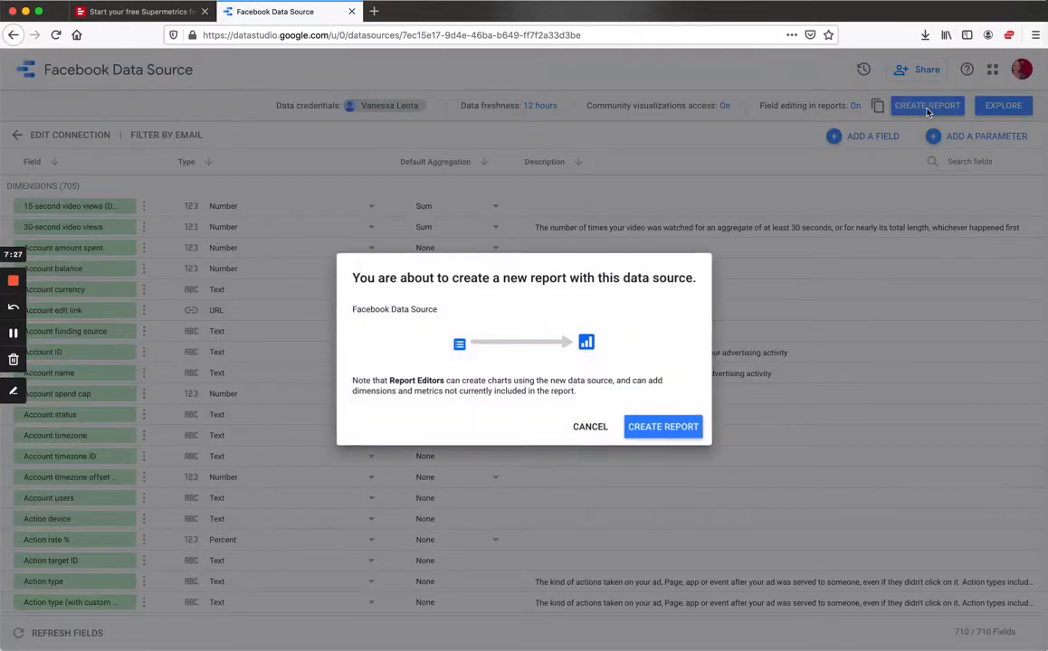
click(654, 430)
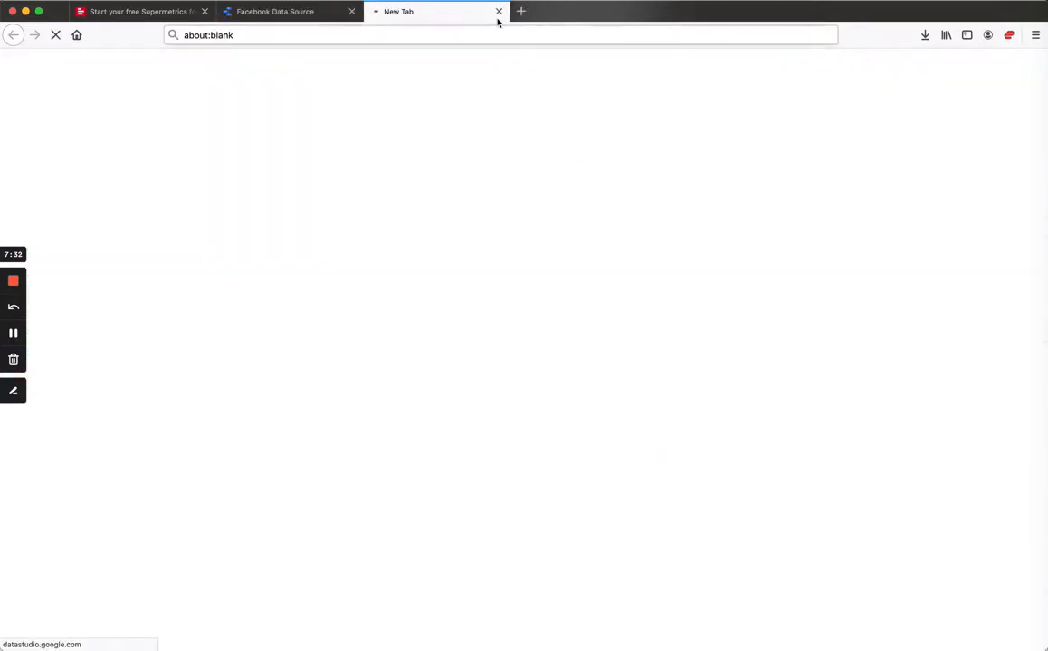
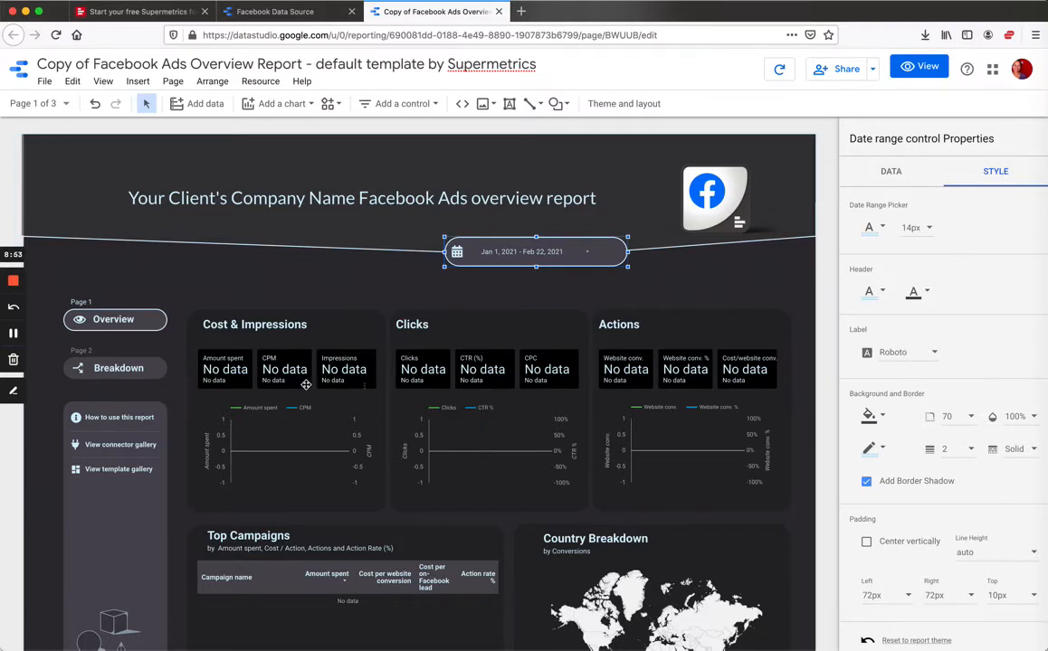
Step: Review the Overview page of the report template from header to footer, including its page navigation labels
scroll(625, 379, down, 3)
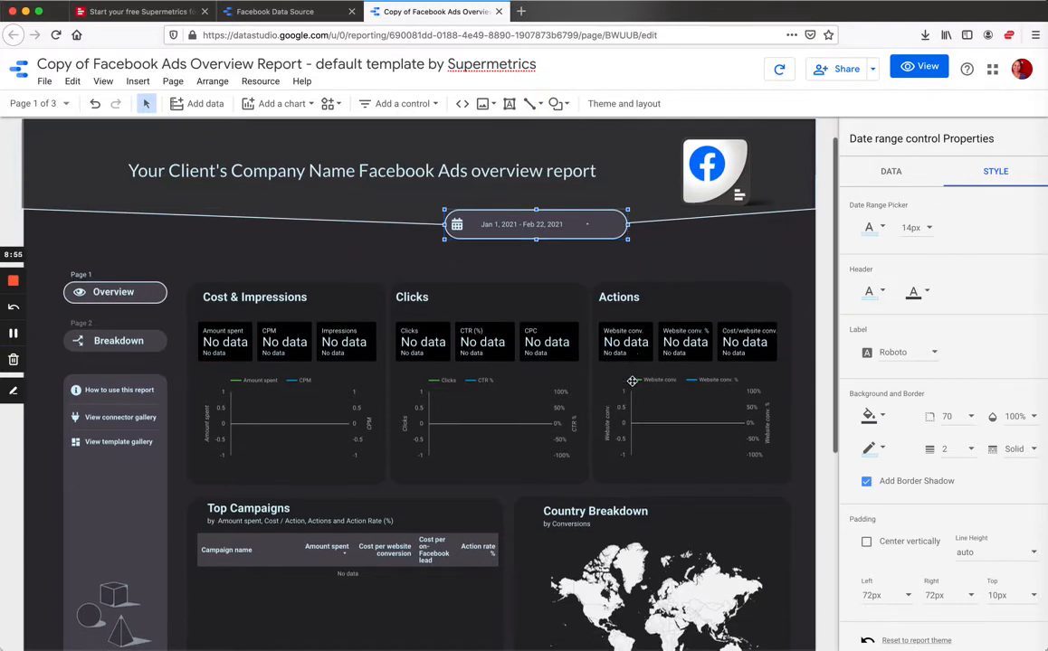
scroll(631, 379, up, 2)
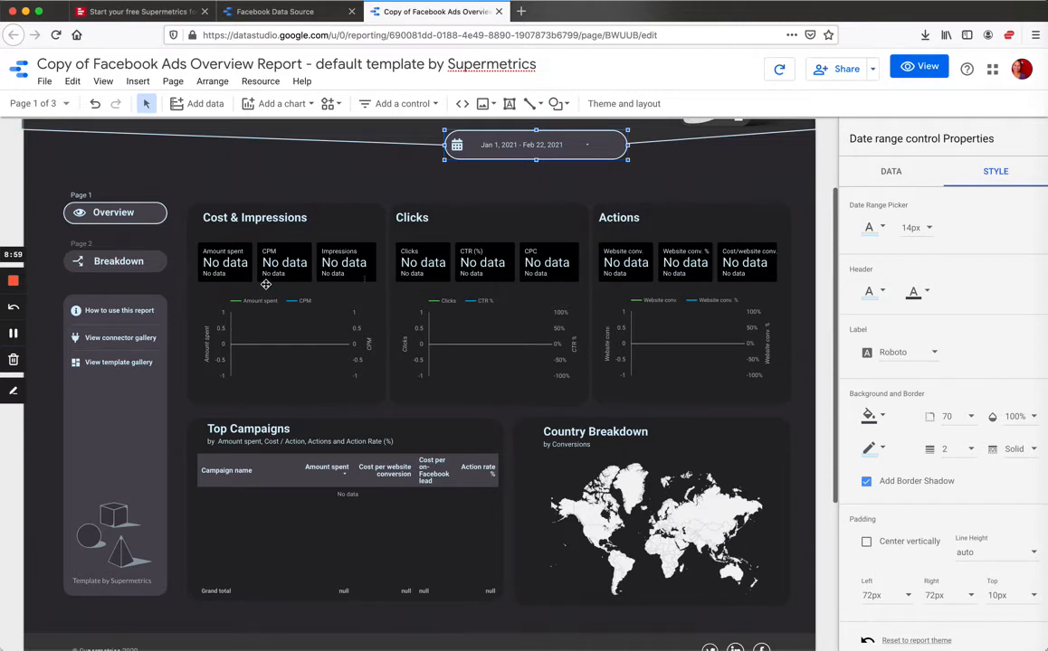
click(112, 211)
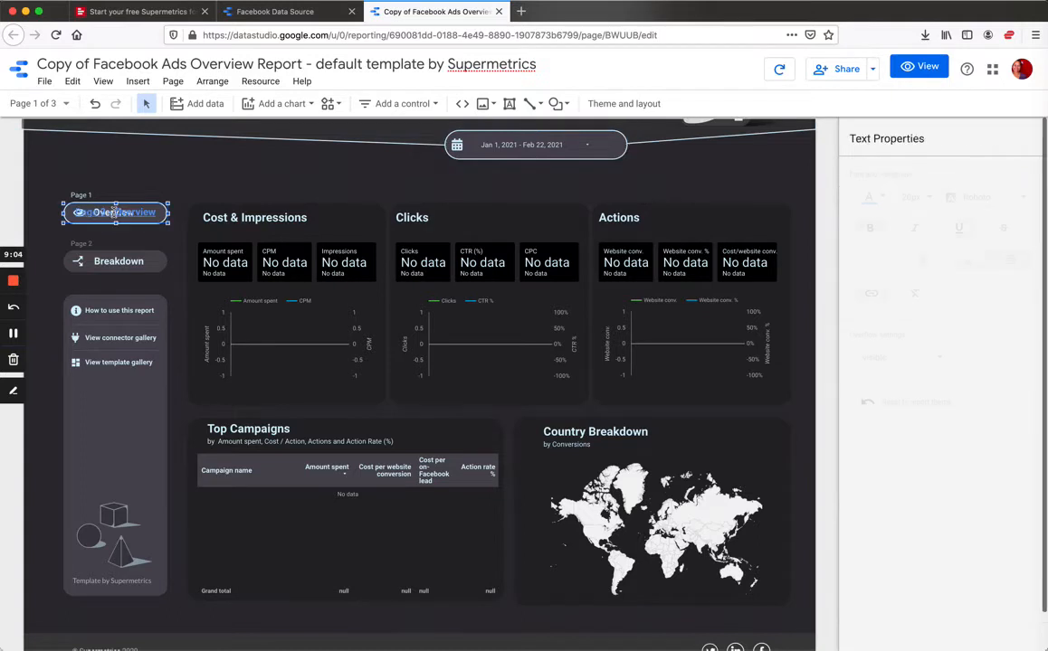
click(130, 257)
click(174, 300)
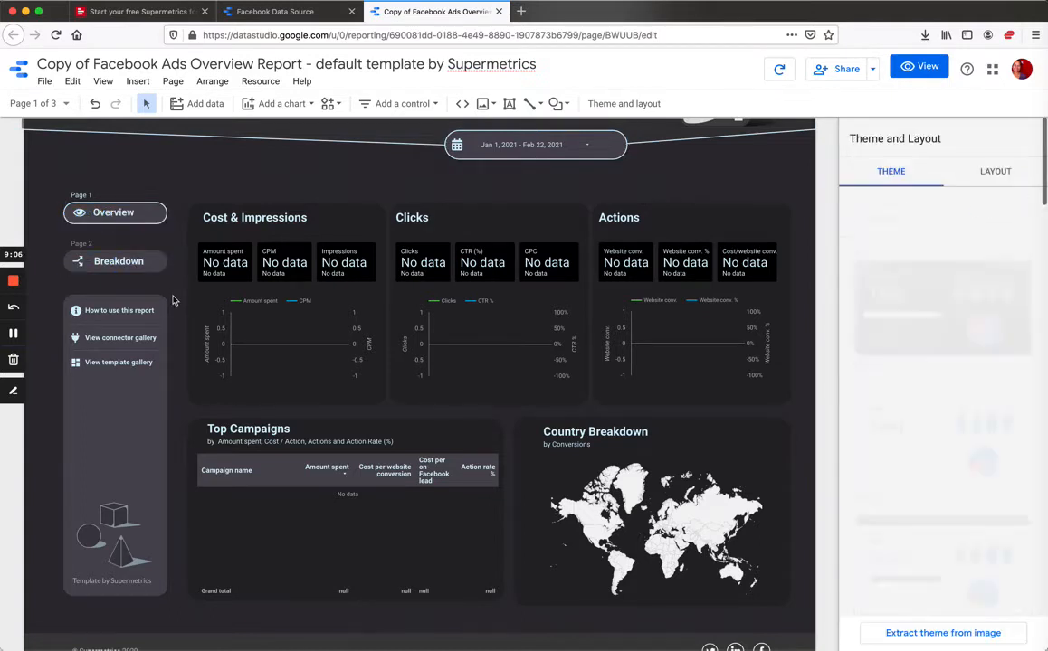
scroll(603, 437, down, 5)
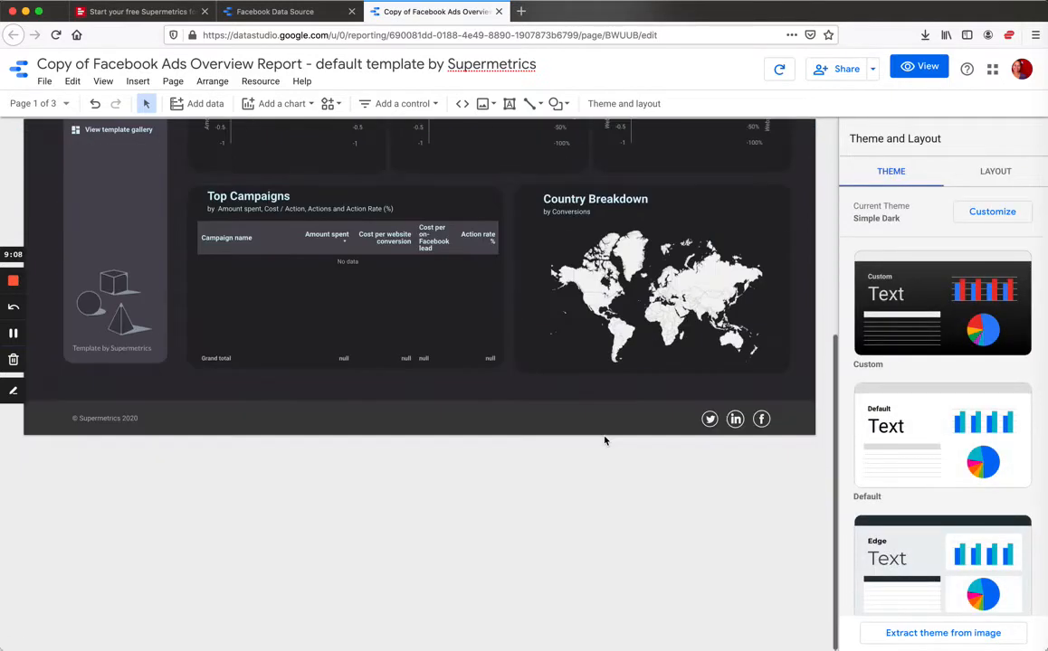
scroll(602, 437, up, 7)
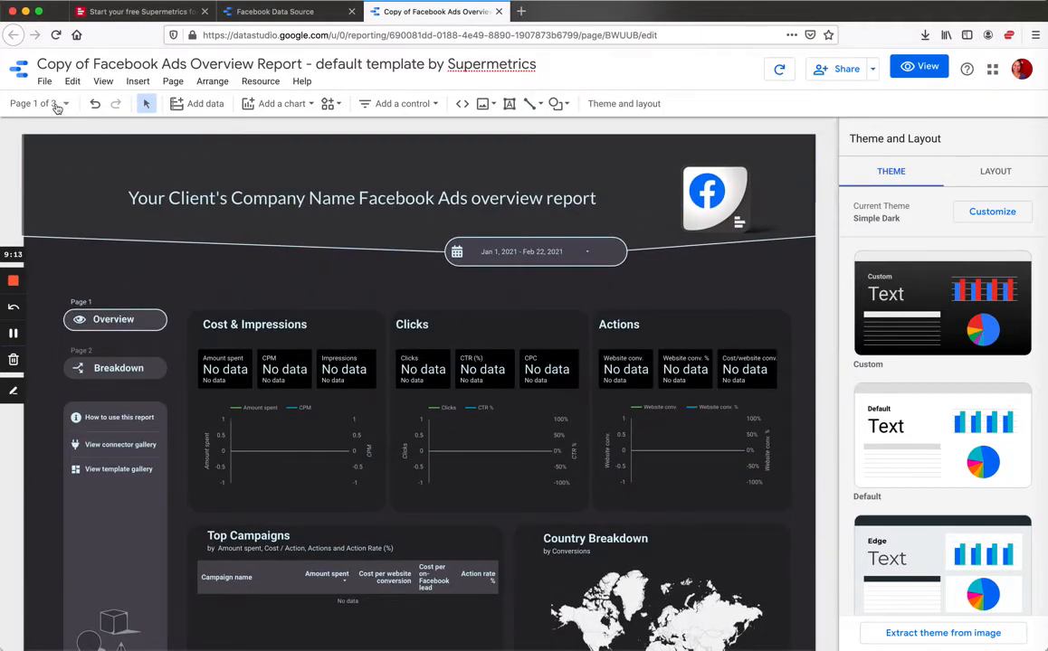
Step: View the report's Breakdown and Instructions pages and return to the Overview page
click(54, 105)
click(86, 190)
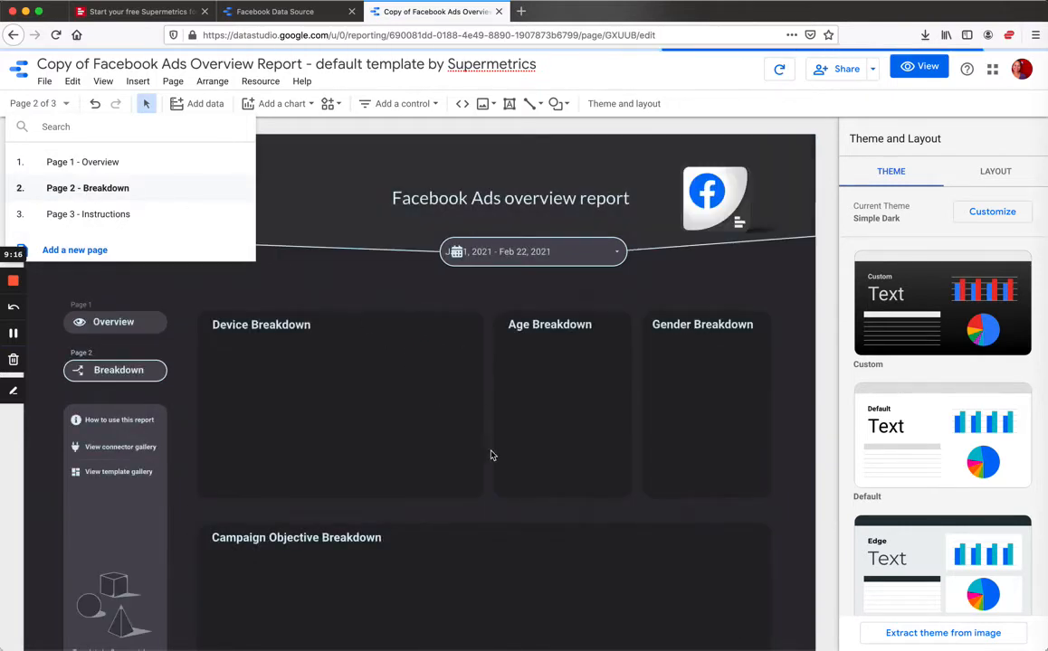
click(117, 218)
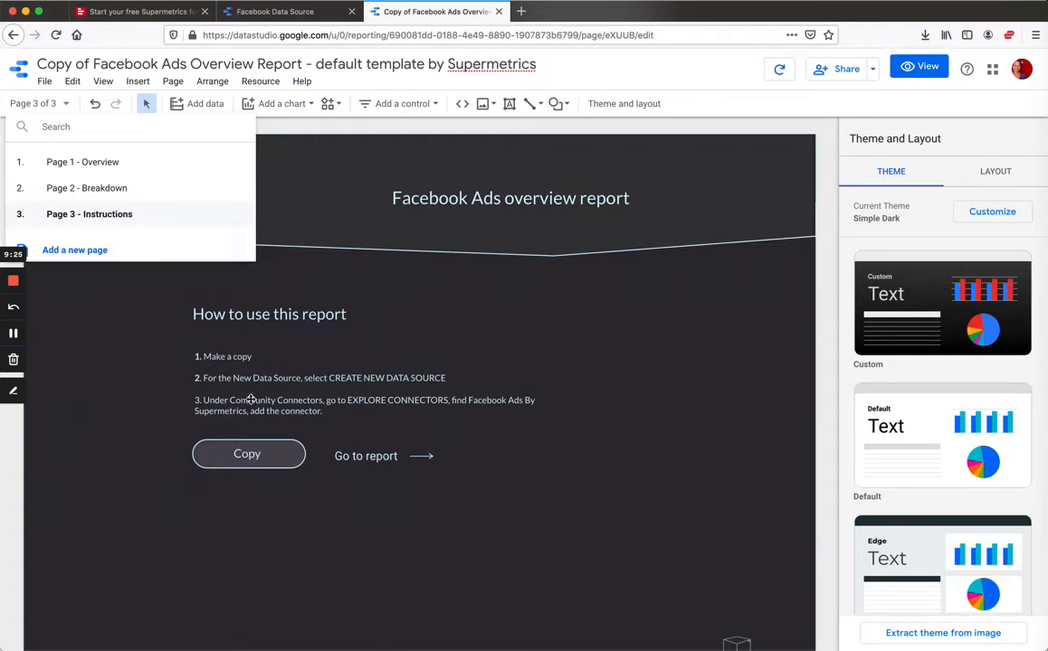
click(84, 167)
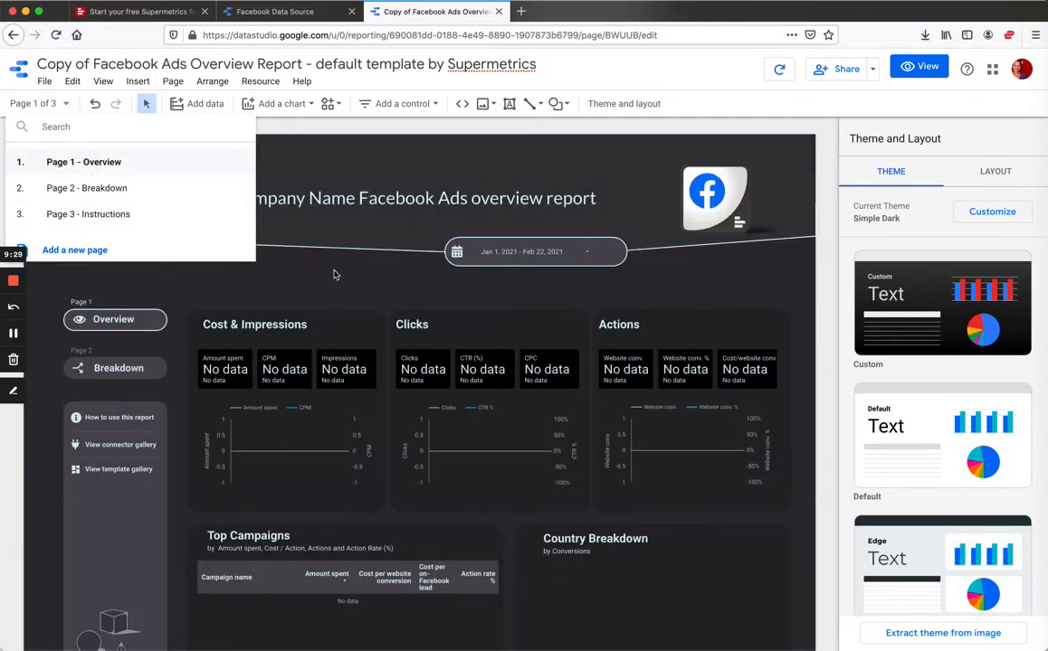
click(335, 275)
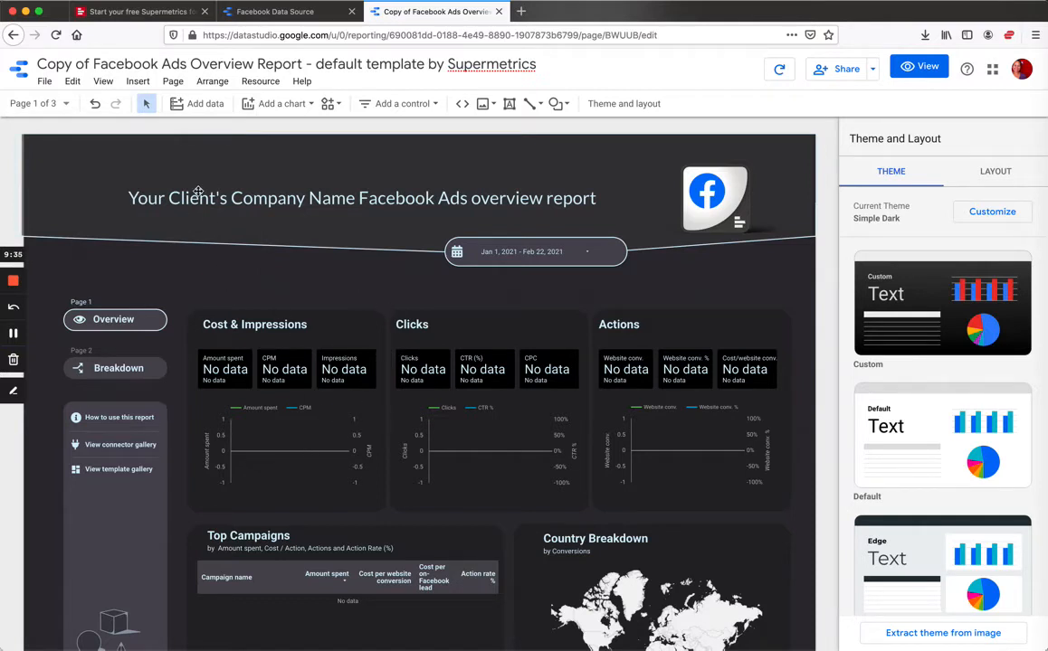
Step: Examine the properties of the date range control and of the time series charts under Cost & Impressions, Clicks and Actions
click(354, 434)
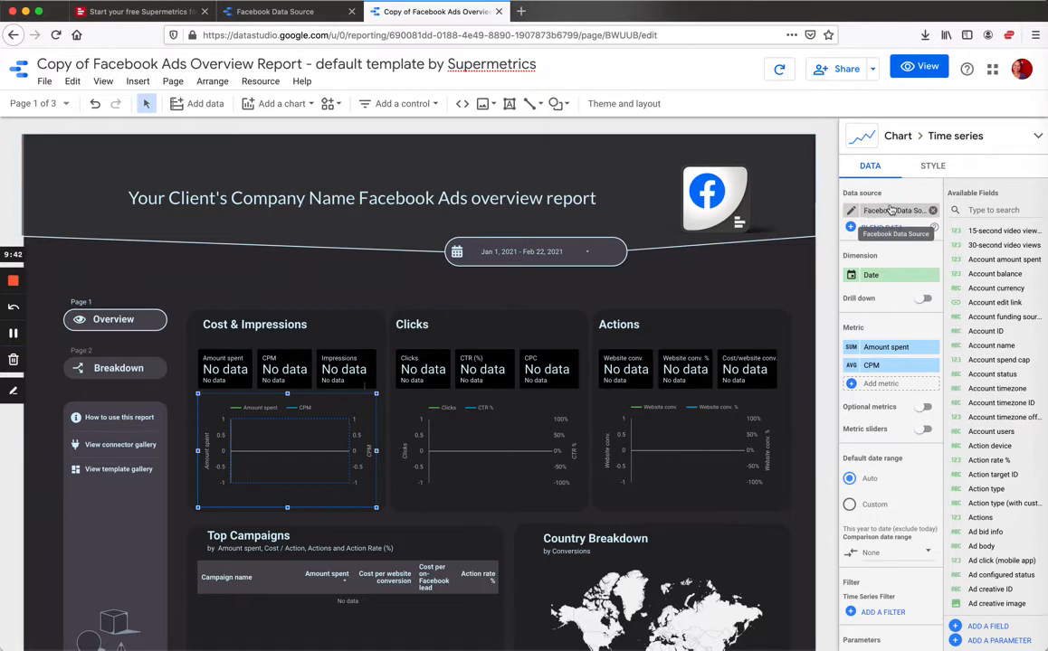
click(502, 249)
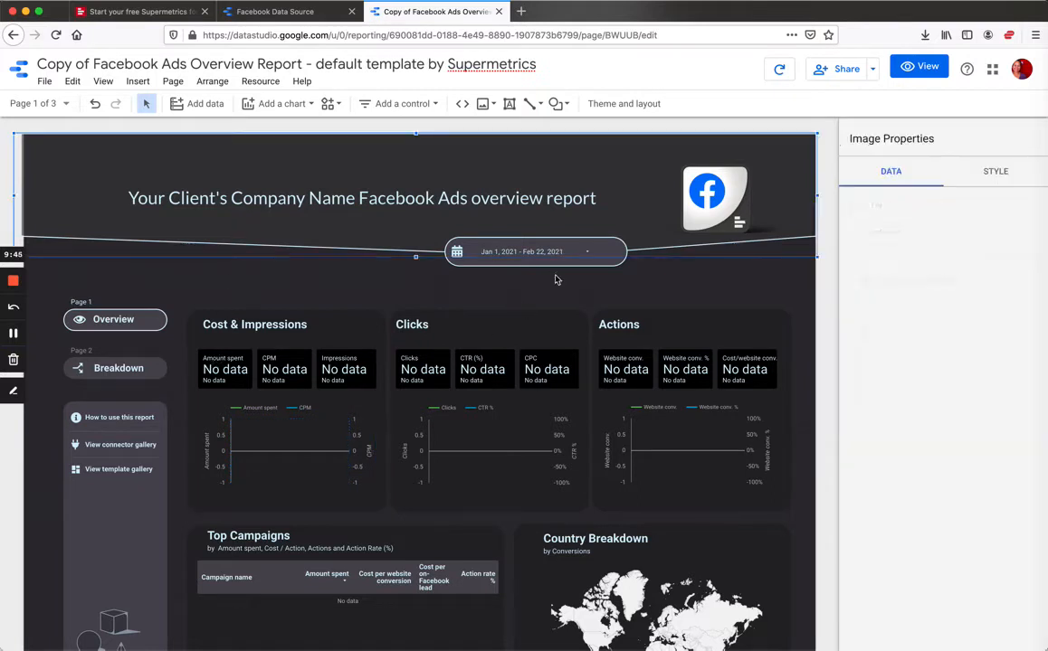
click(543, 260)
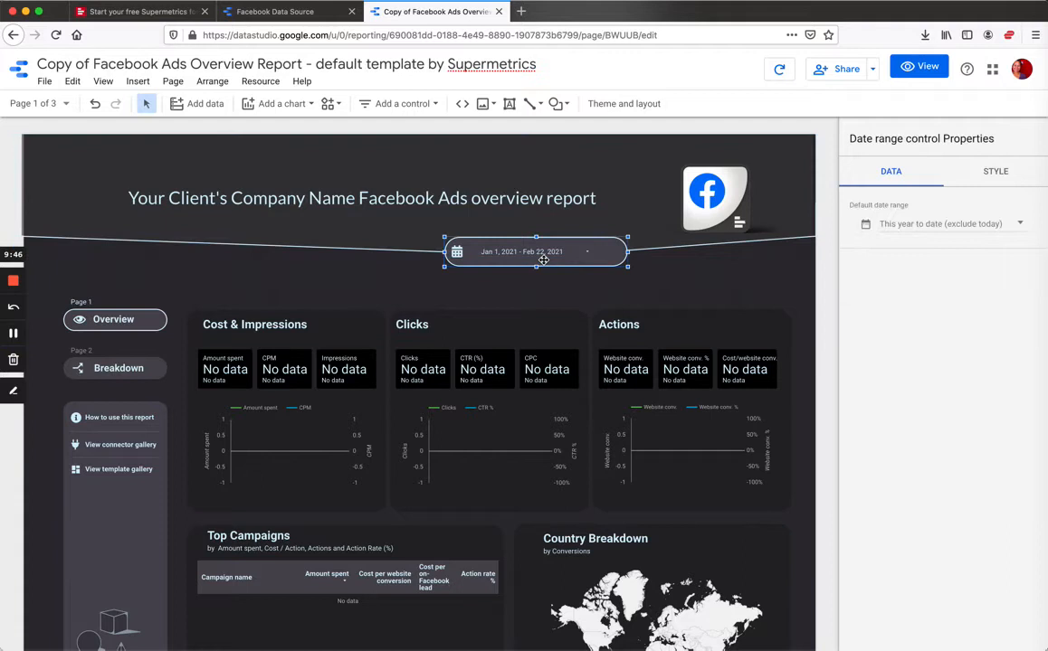
click(308, 403)
click(459, 398)
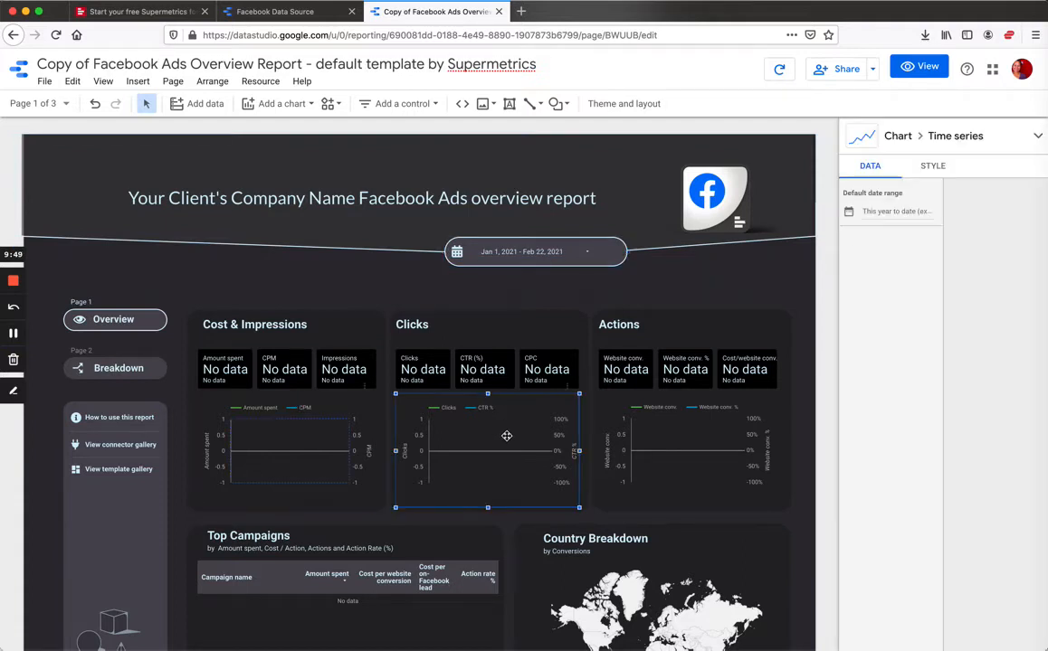
click(710, 443)
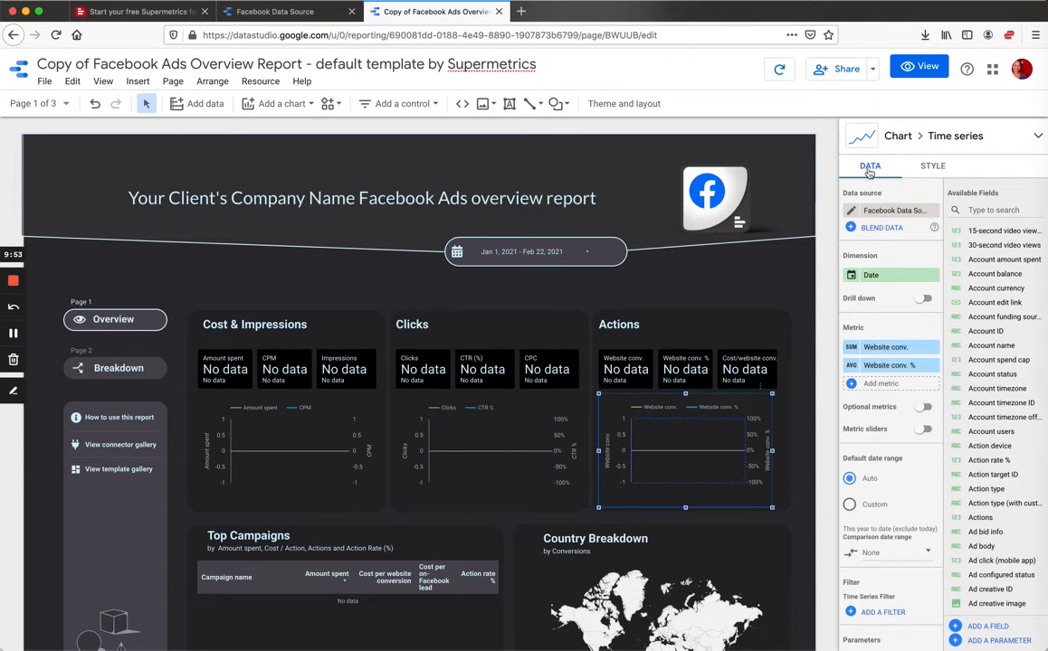
click(931, 168)
click(870, 167)
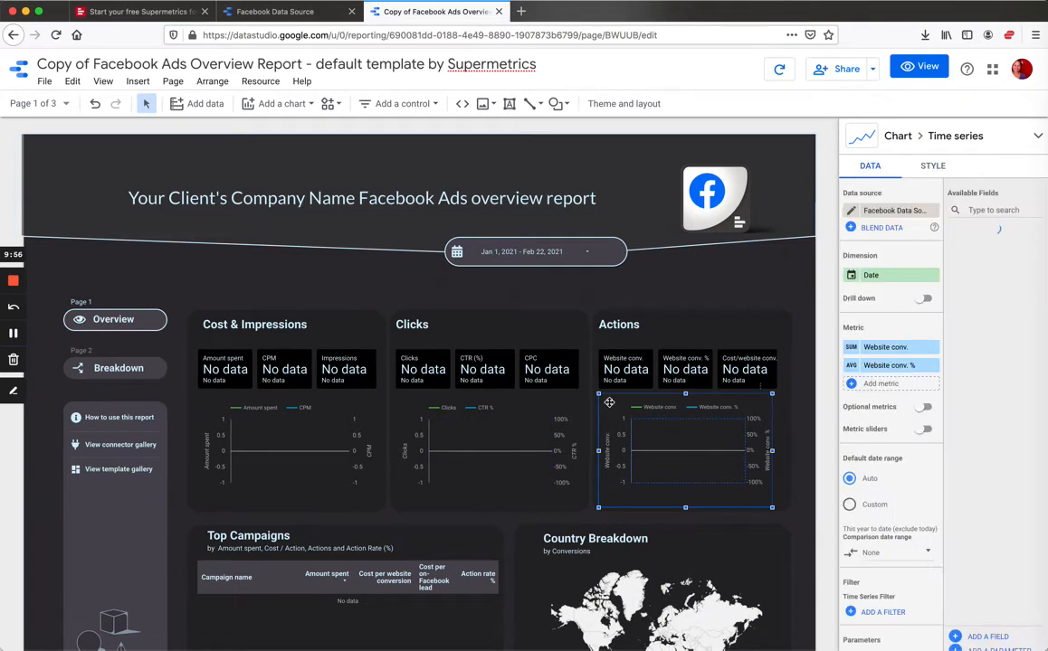
Step: Inspect the data settings of the Top Campaigns table and Country Breakdown map, comparing them with the three time series charts
click(286, 527)
scroll(286, 527, down, 2)
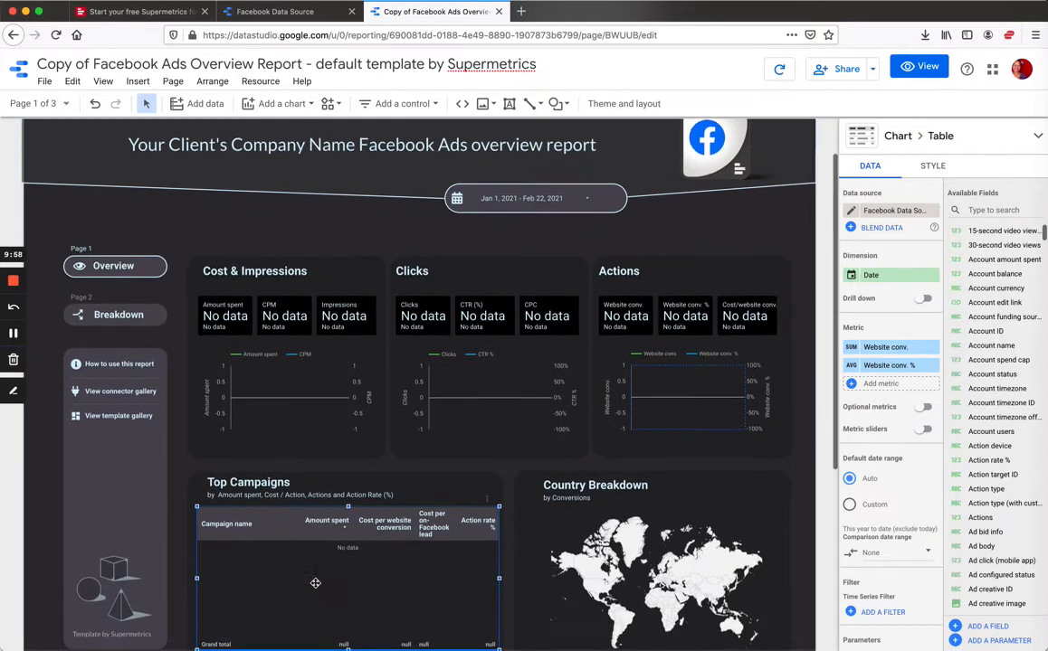
click(551, 486)
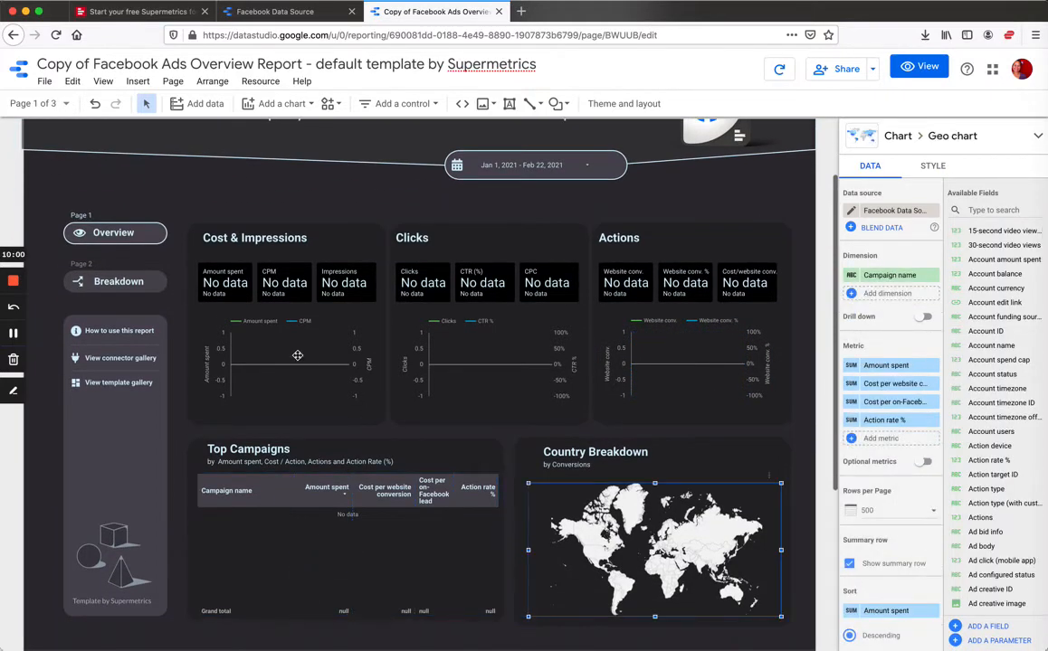
click(272, 324)
click(420, 350)
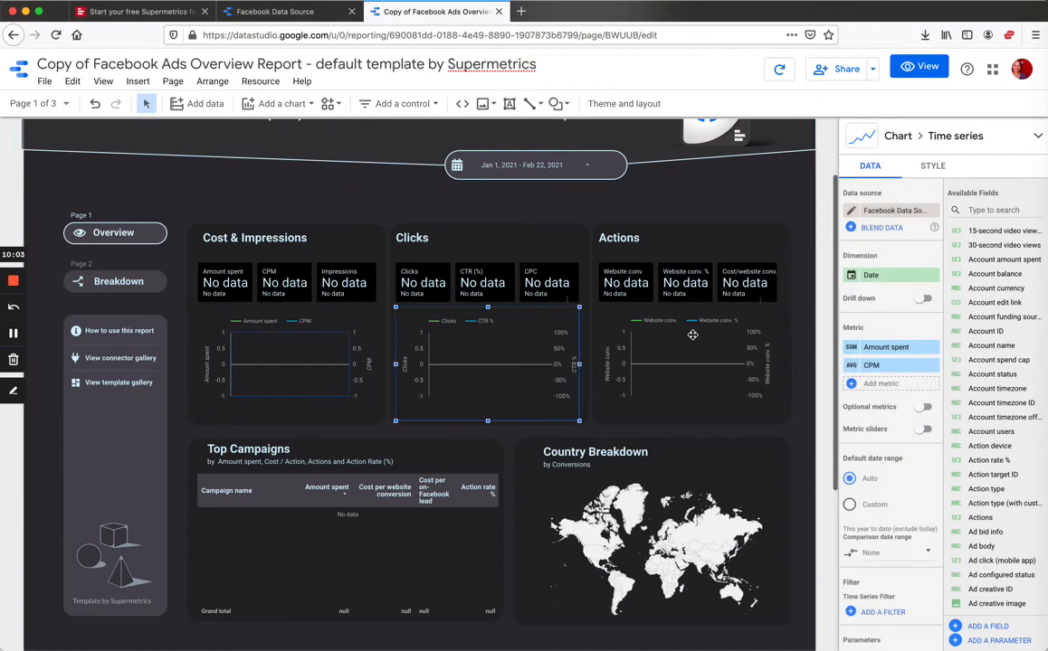
click(692, 334)
click(284, 325)
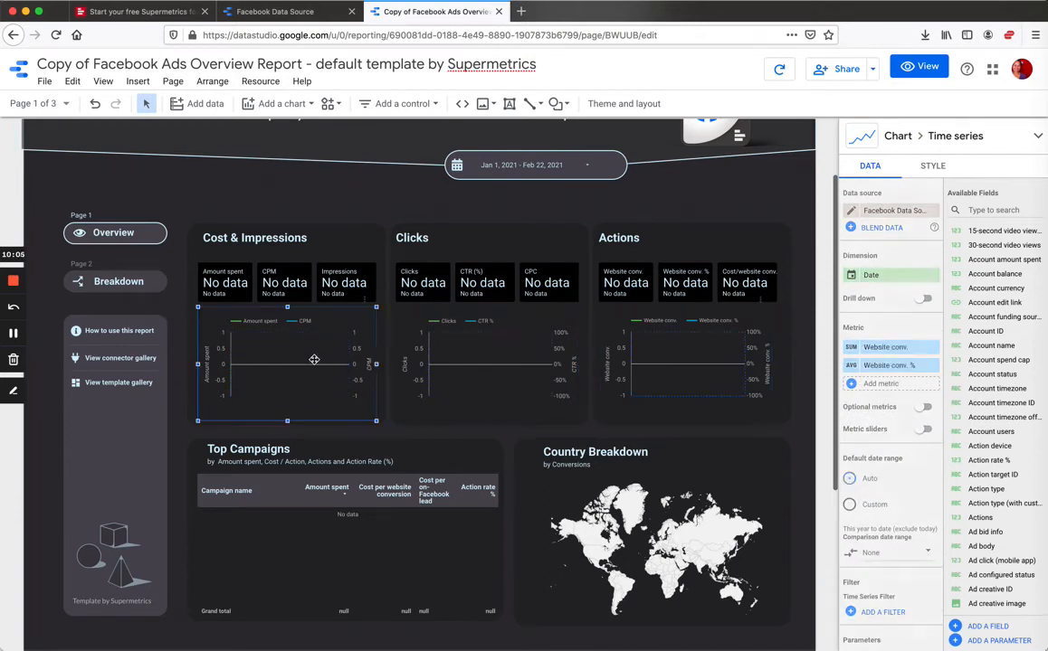
click(332, 539)
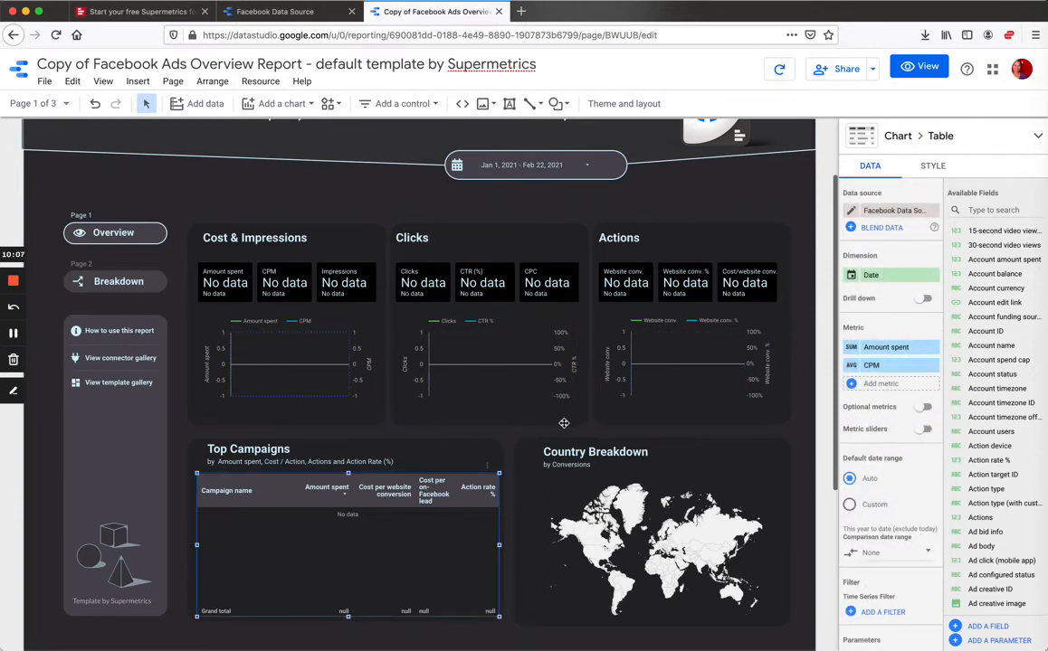
Step: Compare the dimensions and metrics of the Cost & Impressions, Clicks and Actions time series charts with those of the Top Campaigns table
click(599, 362)
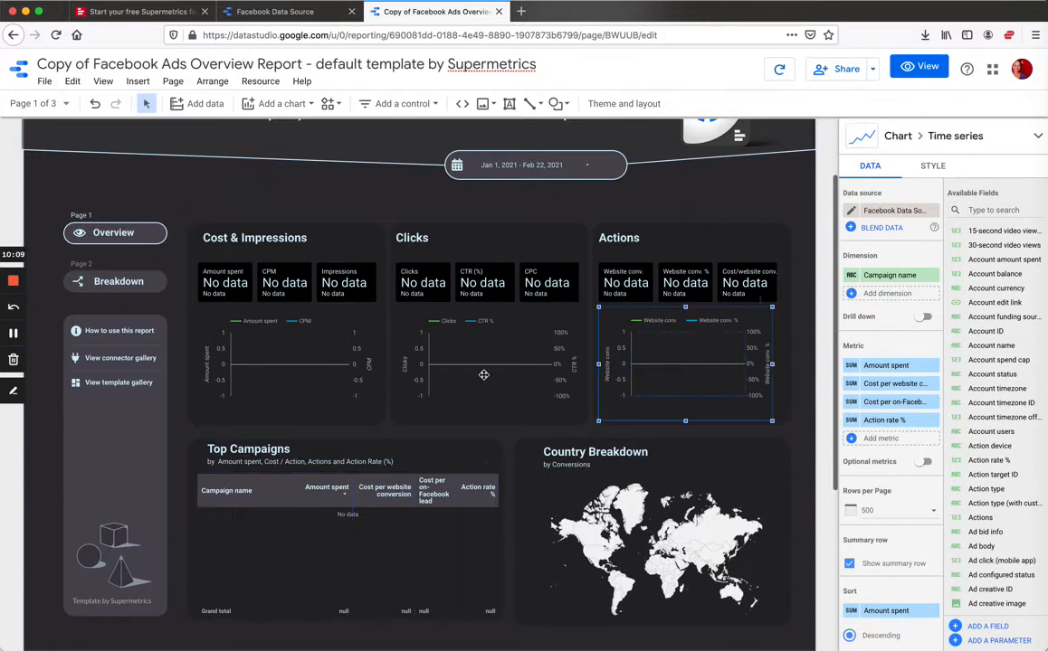
click(484, 375)
click(322, 370)
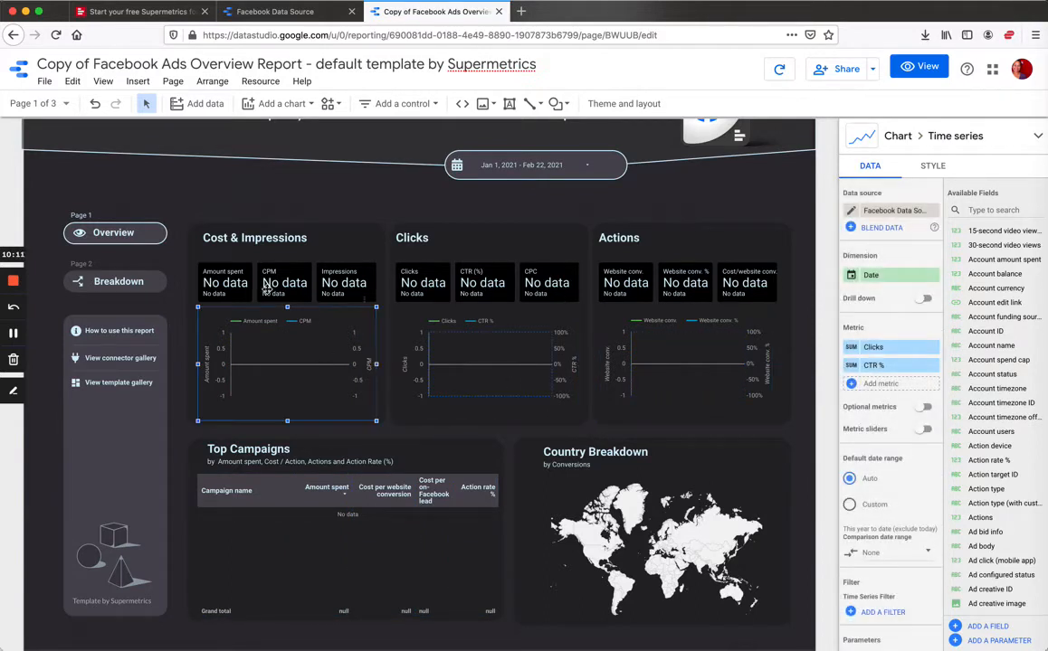
click(512, 379)
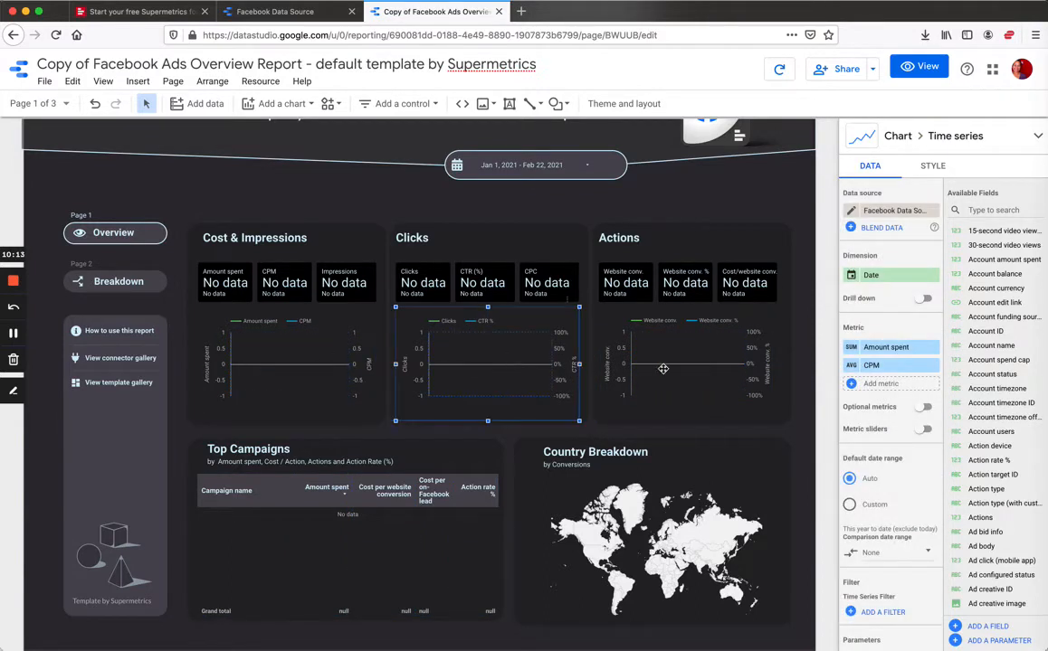
click(600, 334)
click(377, 559)
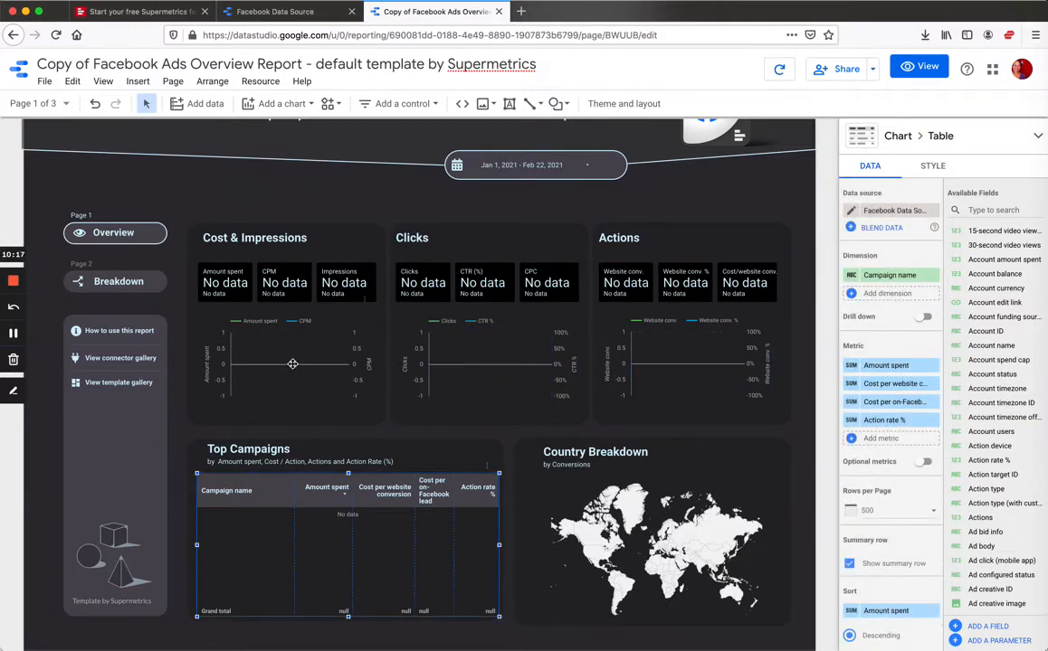
click(265, 330)
click(688, 361)
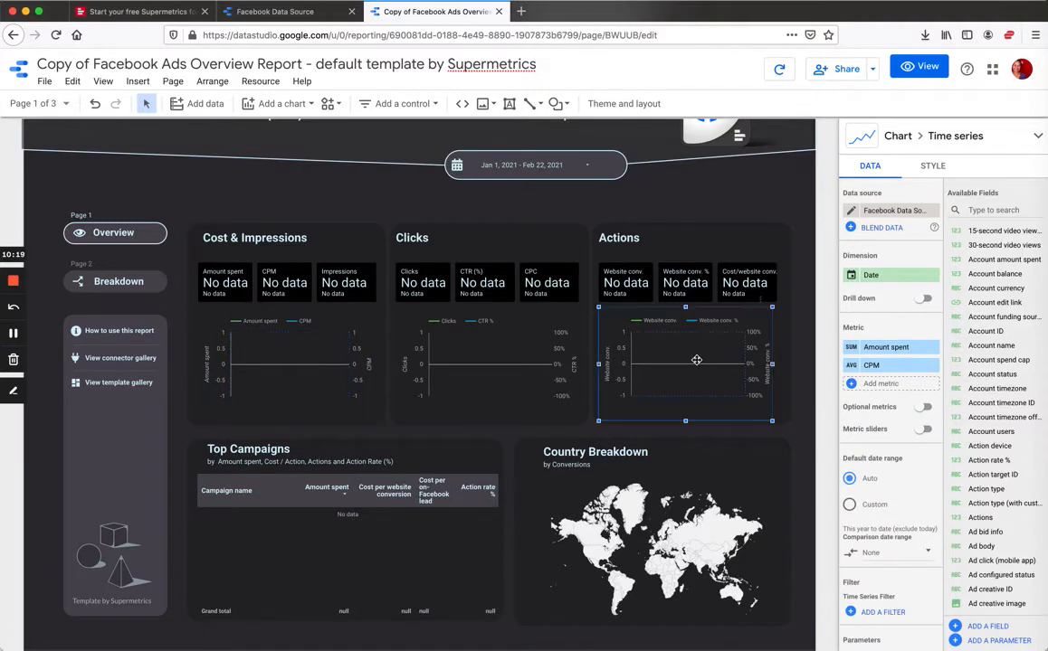
click(469, 356)
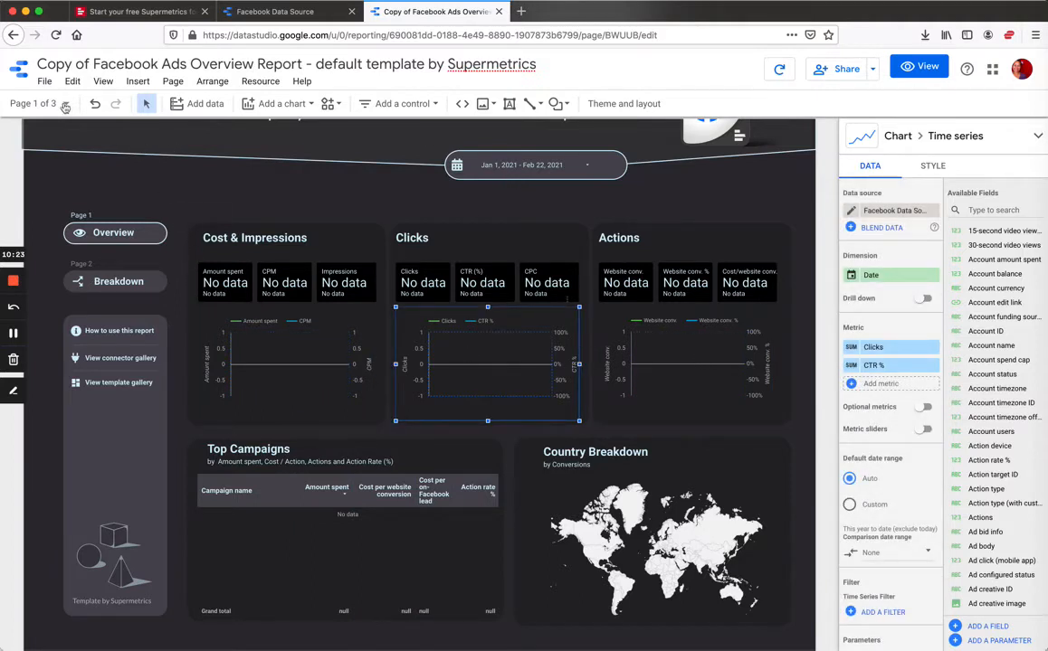
Step: Open the report settings and look through the field list of the Facebook Data Source, leaving its fields as they are
click(43, 83)
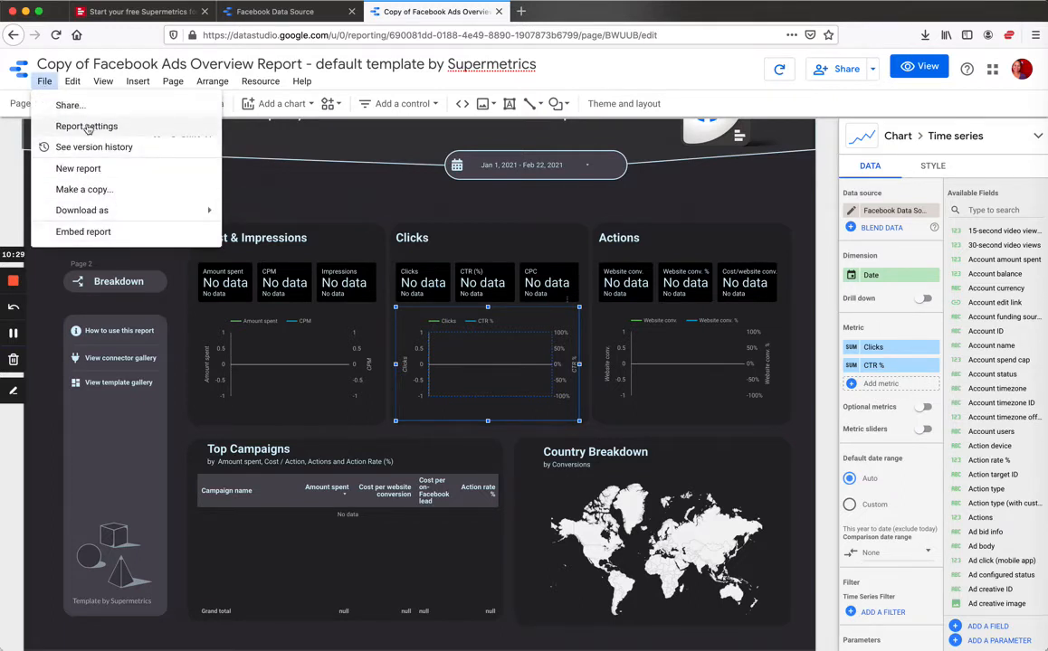
click(86, 127)
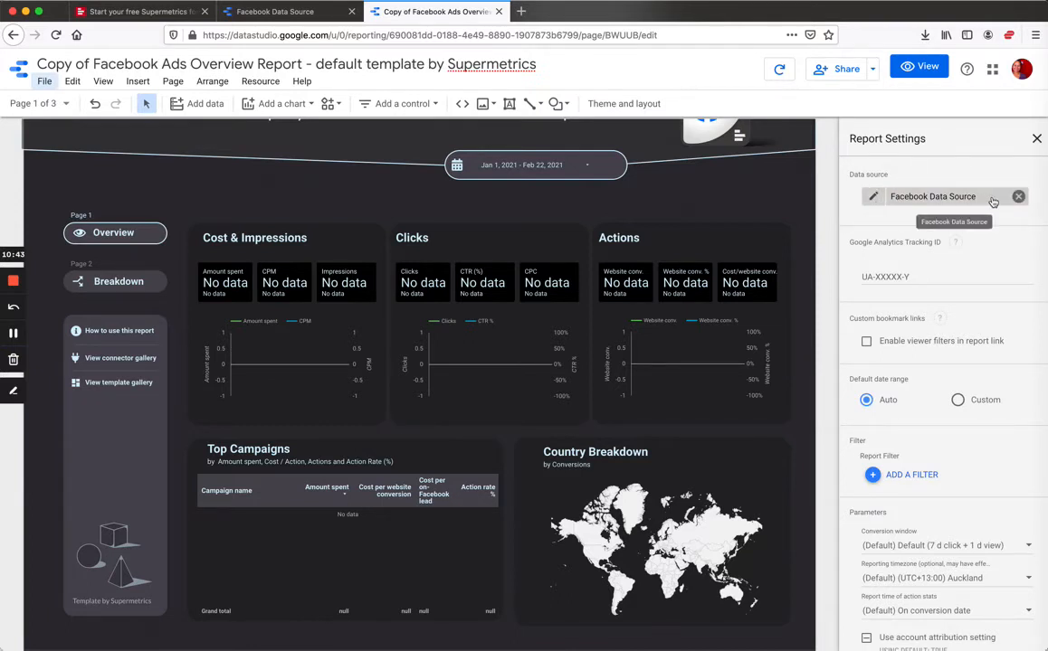
click(873, 197)
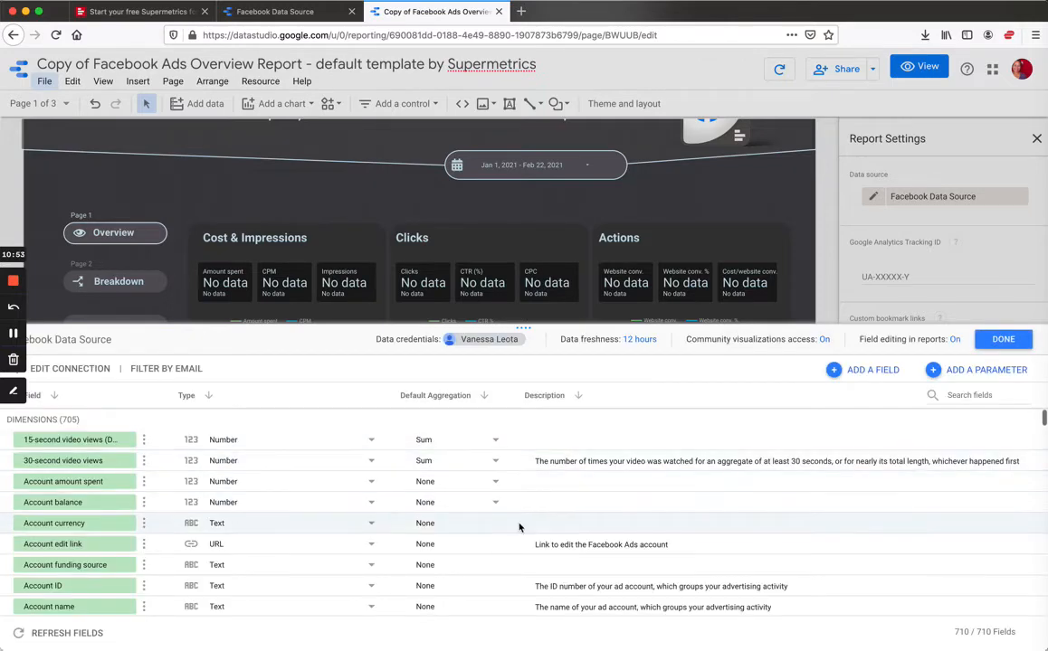
scroll(519, 528, down, 15)
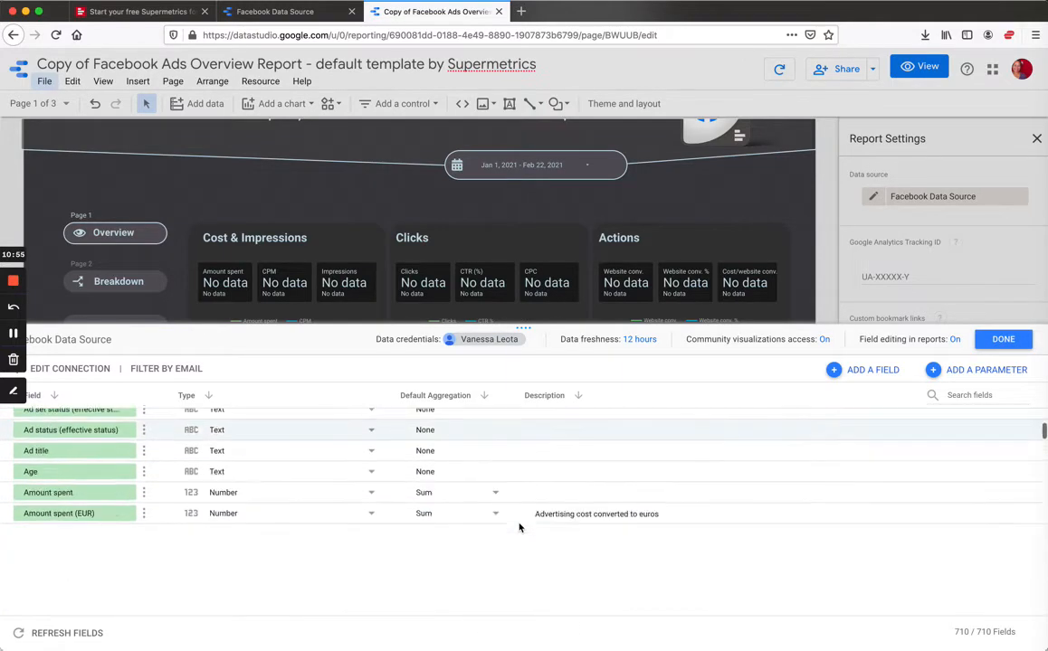
scroll(520, 527, down, 2)
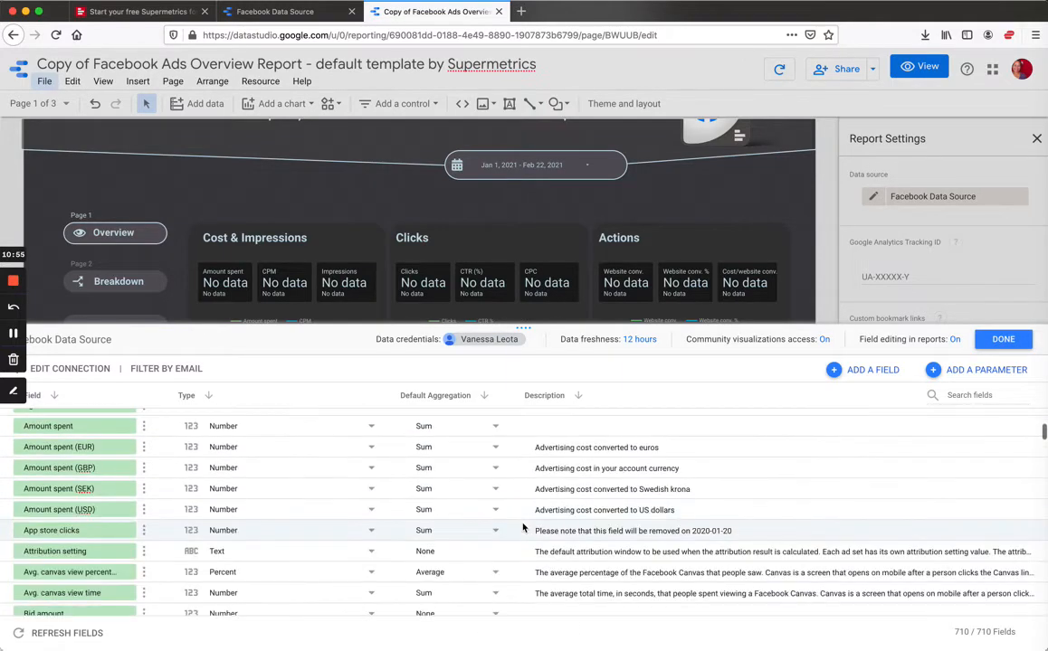
click(1004, 339)
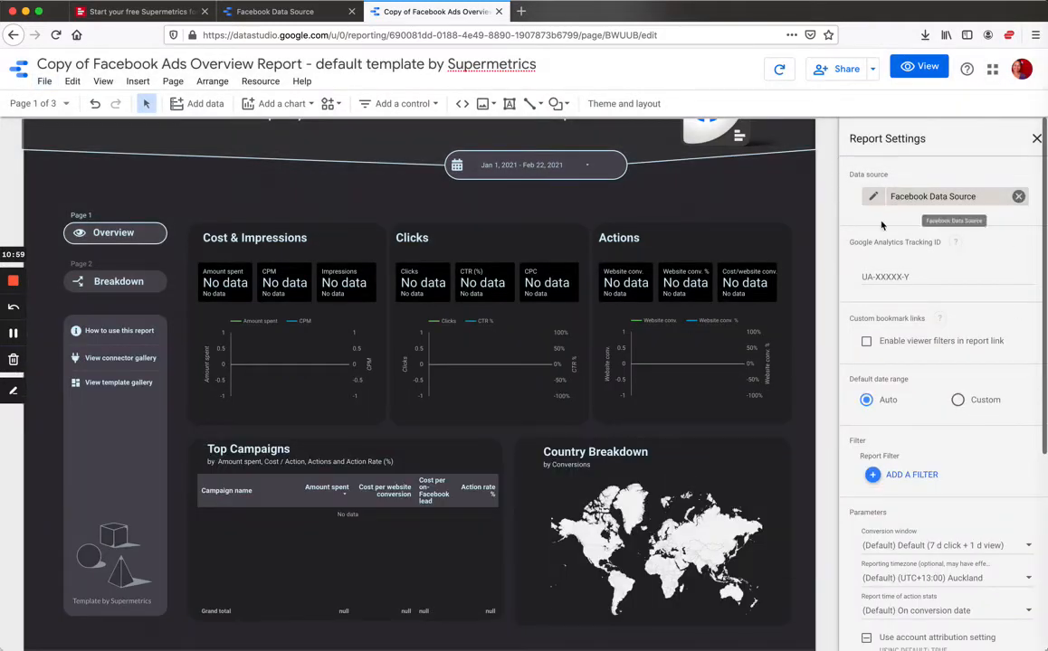
Step: Check the Google Analytics tracking ID setting and enable viewer filters in the report link
click(900, 276)
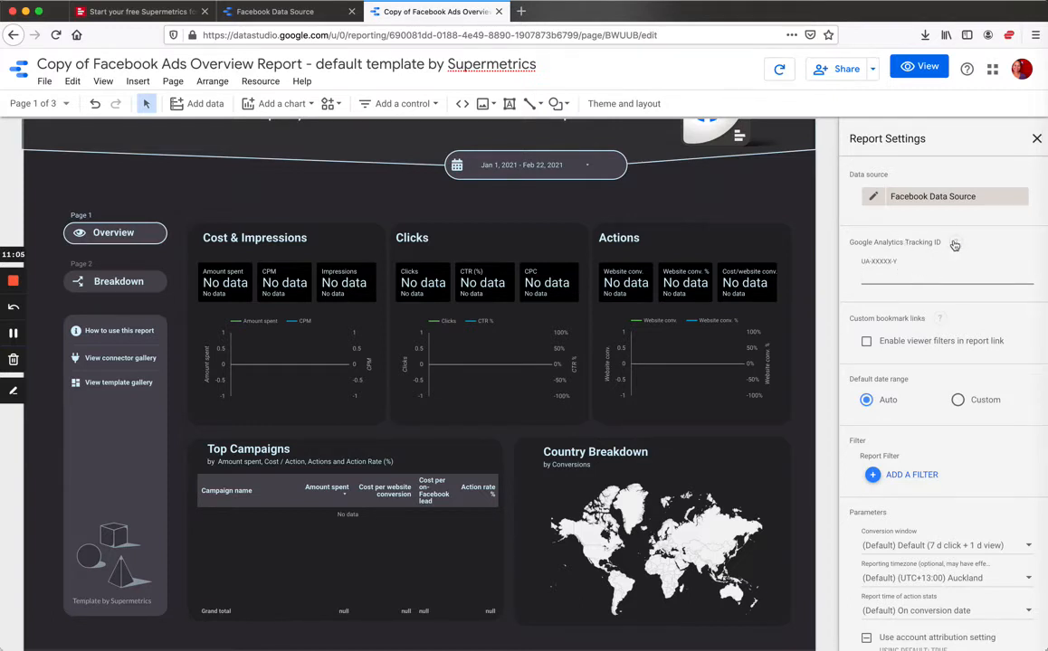
mouse_move(955, 245)
scroll(900, 348, down, 4)
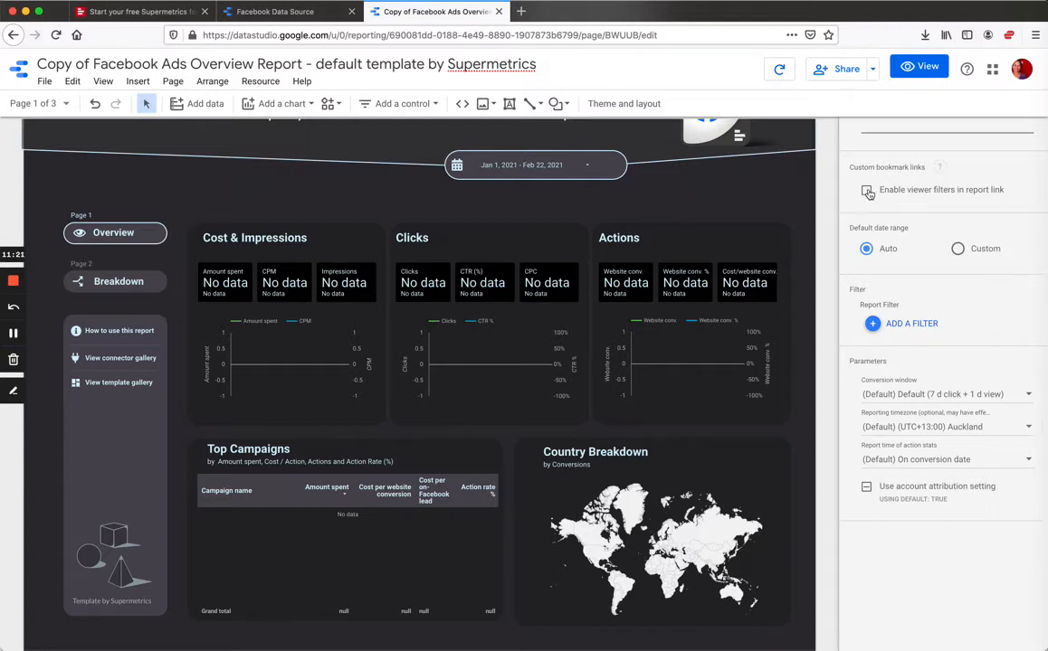
click(867, 192)
click(866, 192)
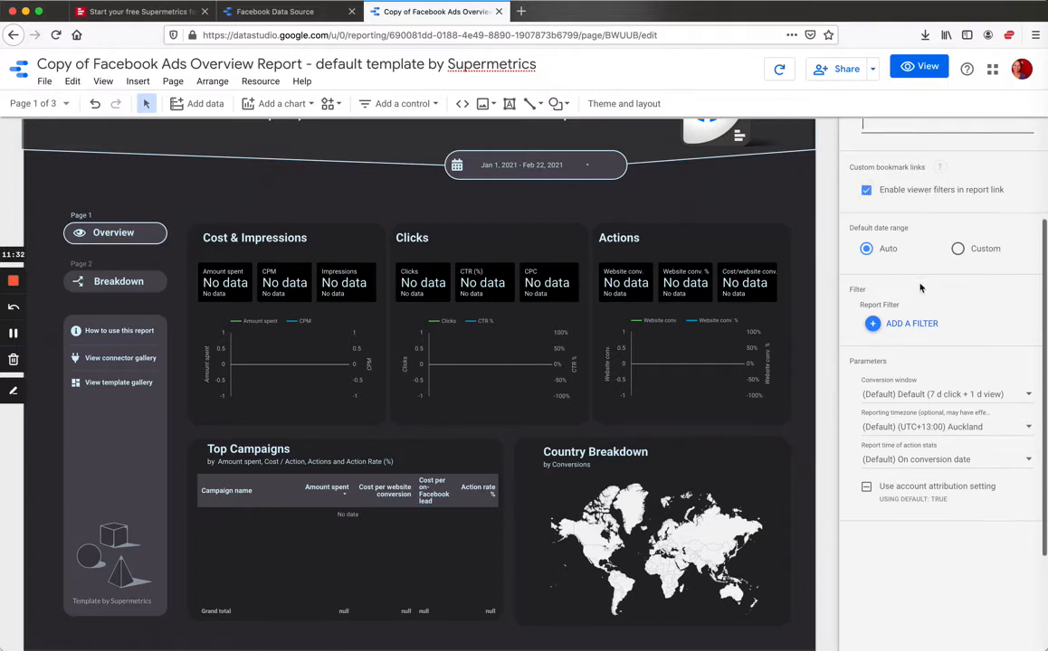
Step: Review the report-level default date range, filter and parameter settings, dismissing the save error dialog
scroll(920, 288, down, 2)
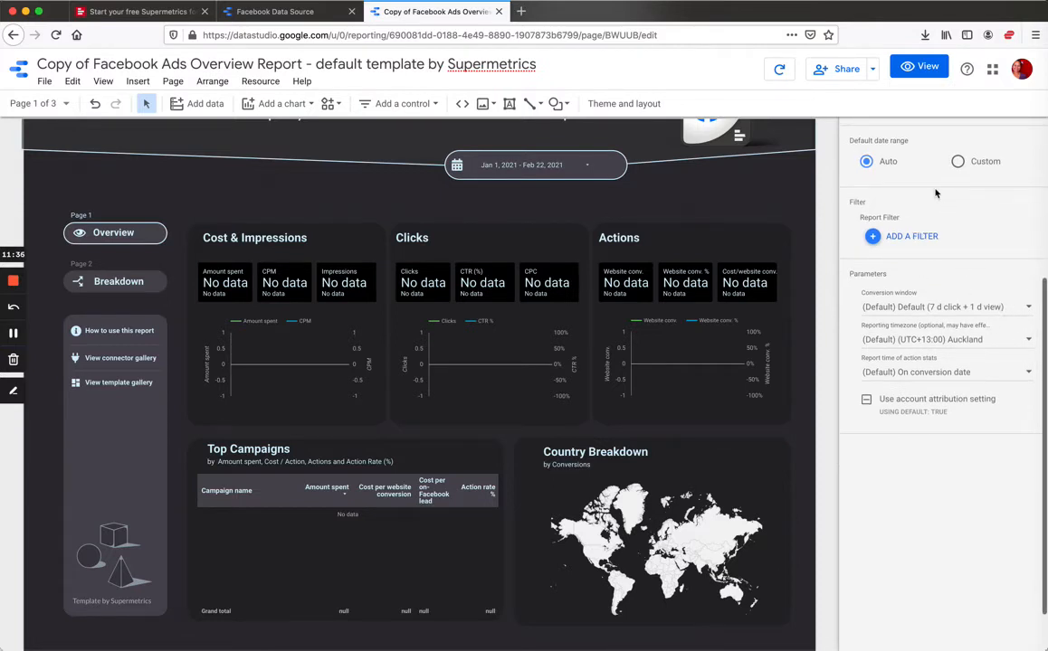
scroll(950, 226, down, 1)
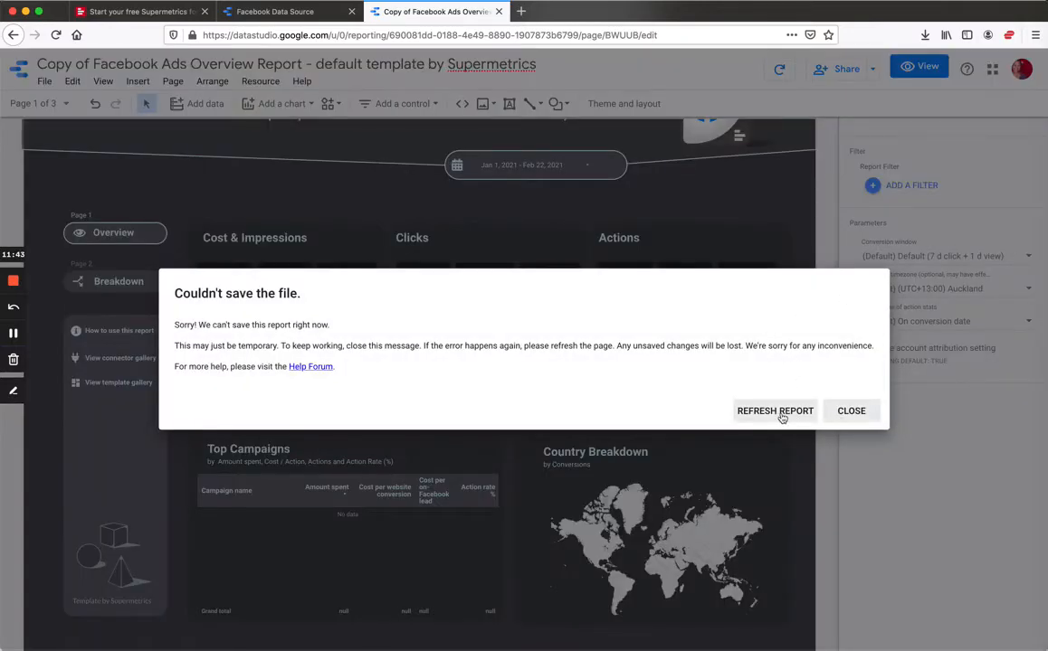
click(851, 412)
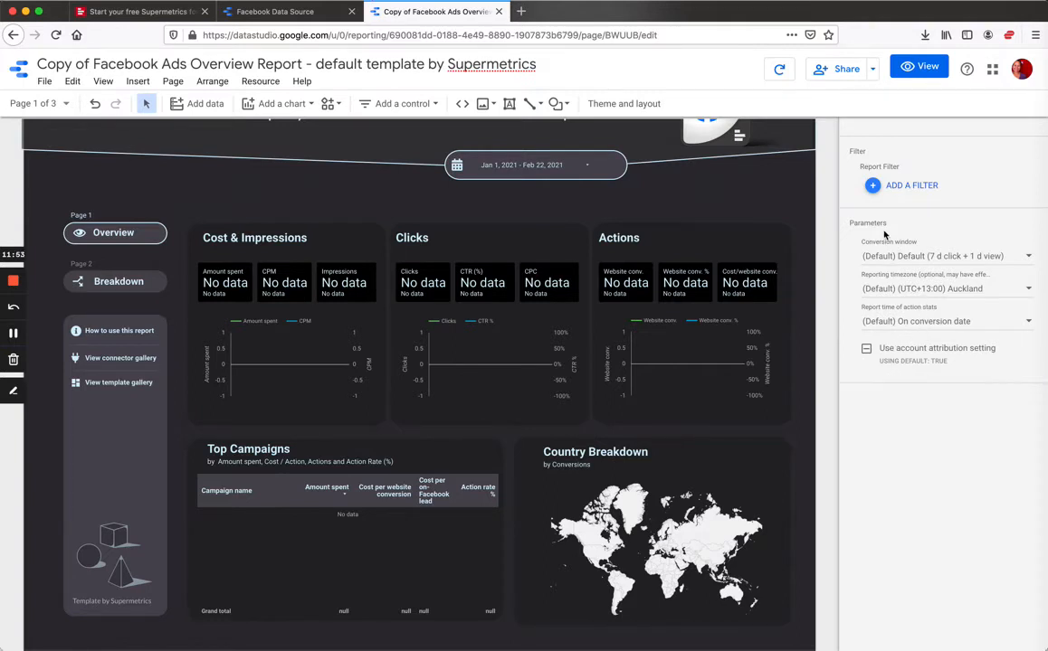
scroll(885, 235, up, 3)
scroll(885, 235, up, 1)
scroll(941, 298, down, 5)
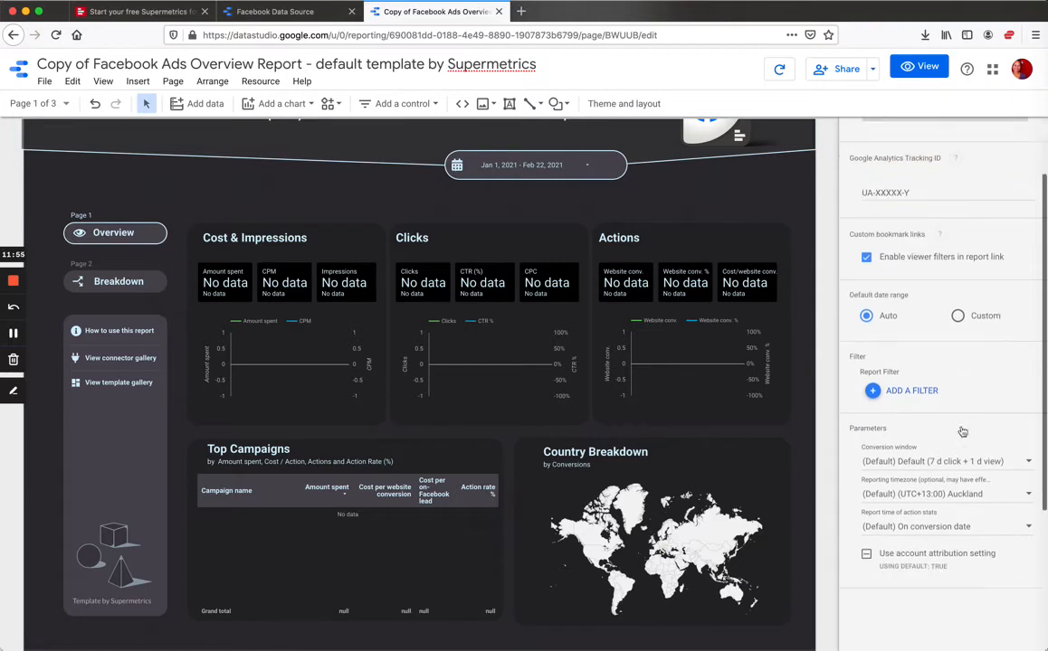
scroll(903, 308, up, 5)
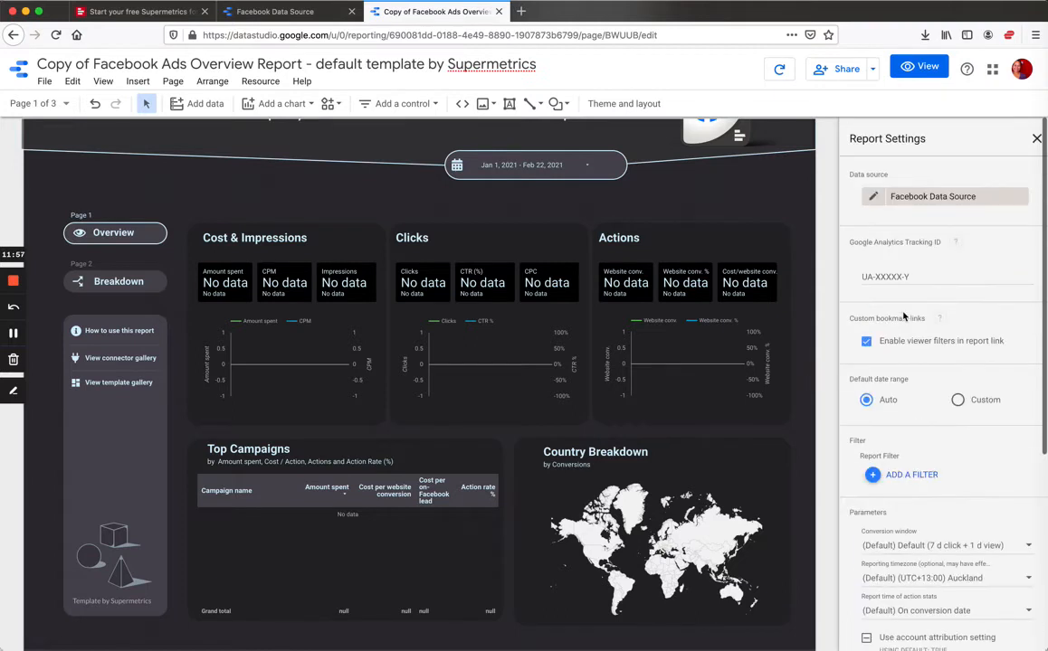
scroll(939, 423, down, 5)
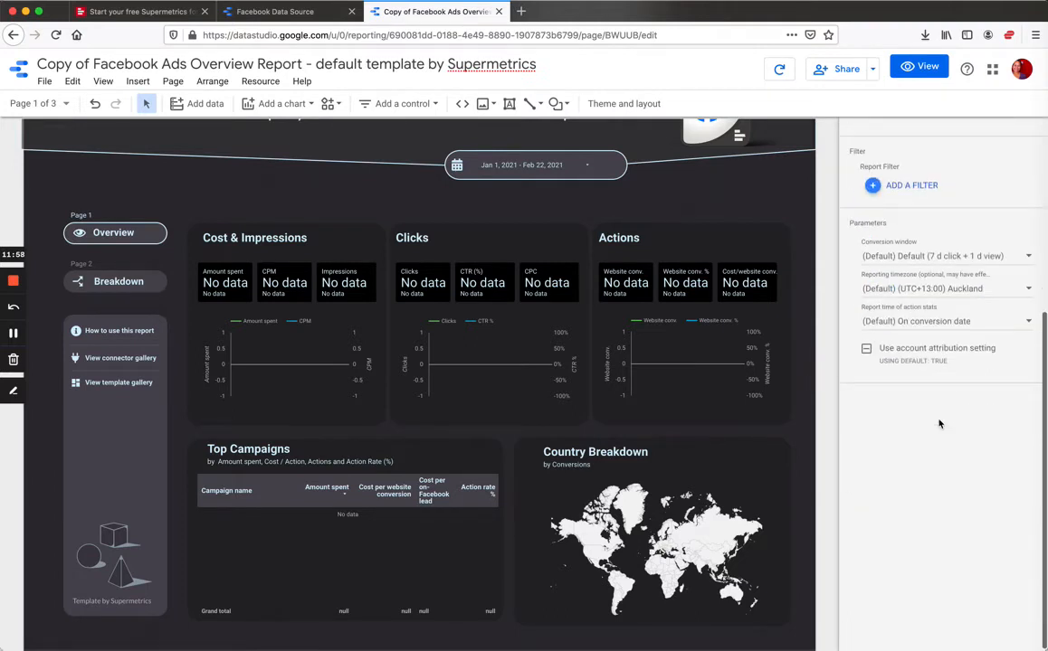
Step: Inspect the default date range calendar of the date range control above the charts, then close it
click(675, 195)
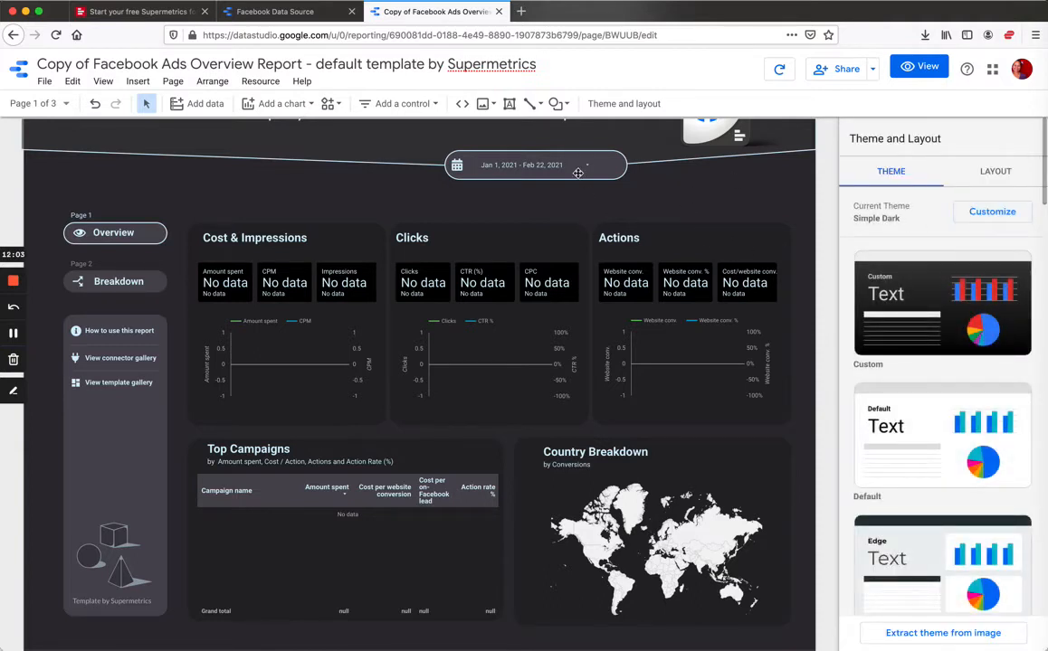
click(572, 170)
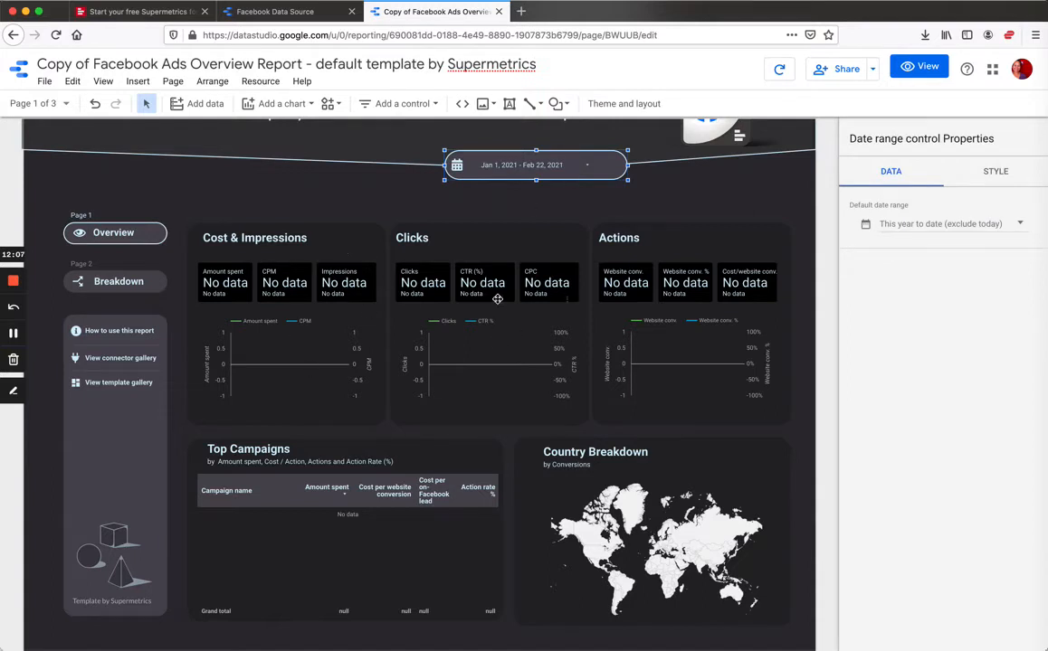
click(1020, 226)
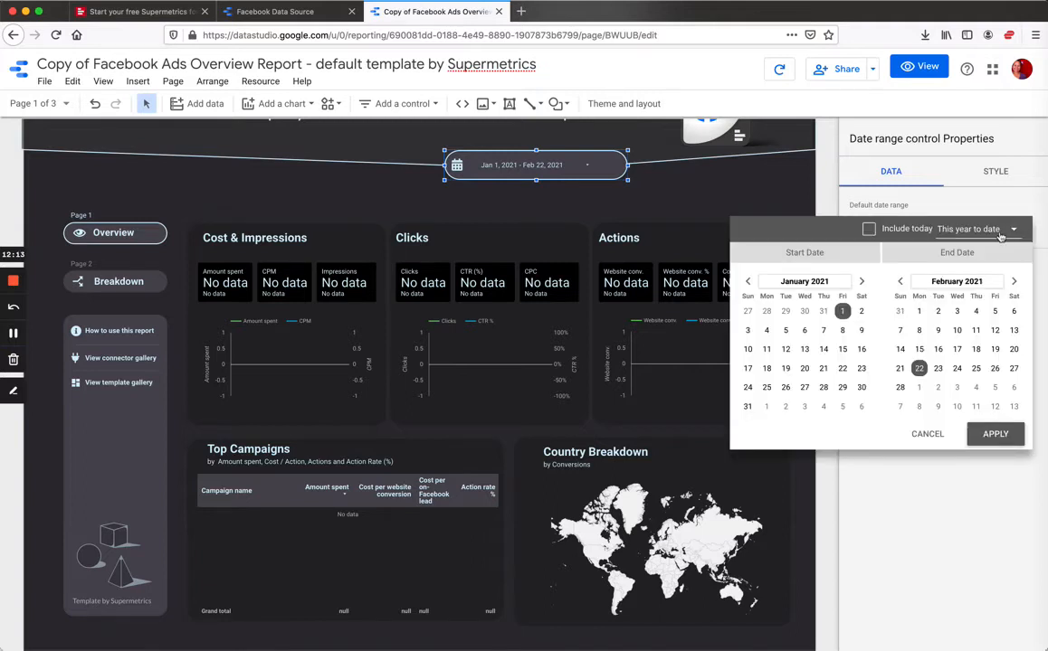
click(691, 207)
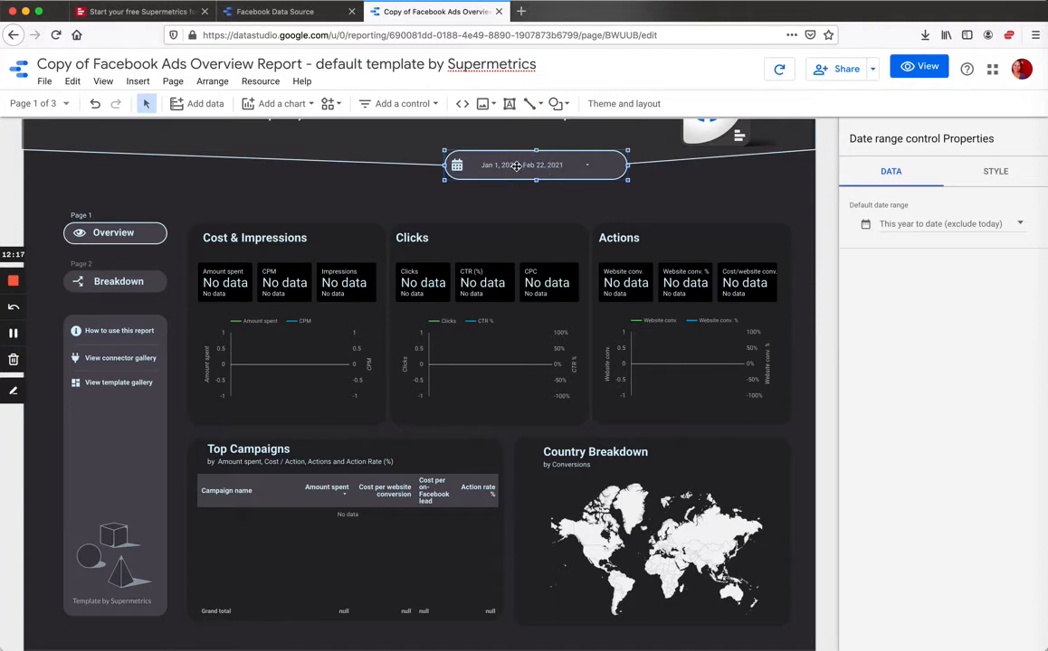
Step: Switch the date range control's default date range type to Advanced
click(1019, 225)
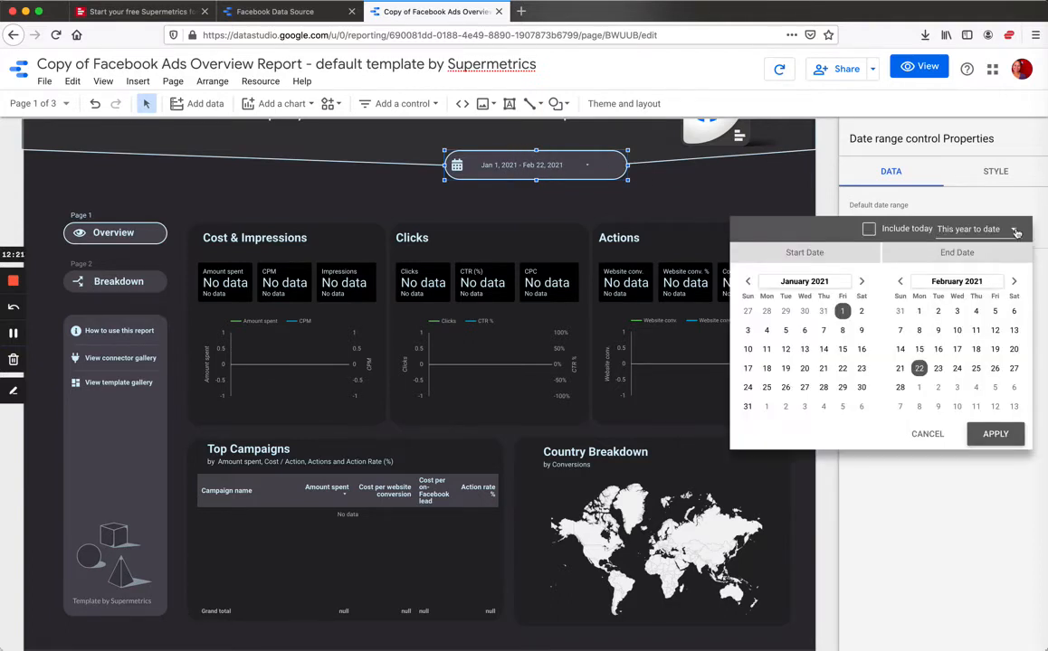
click(1013, 230)
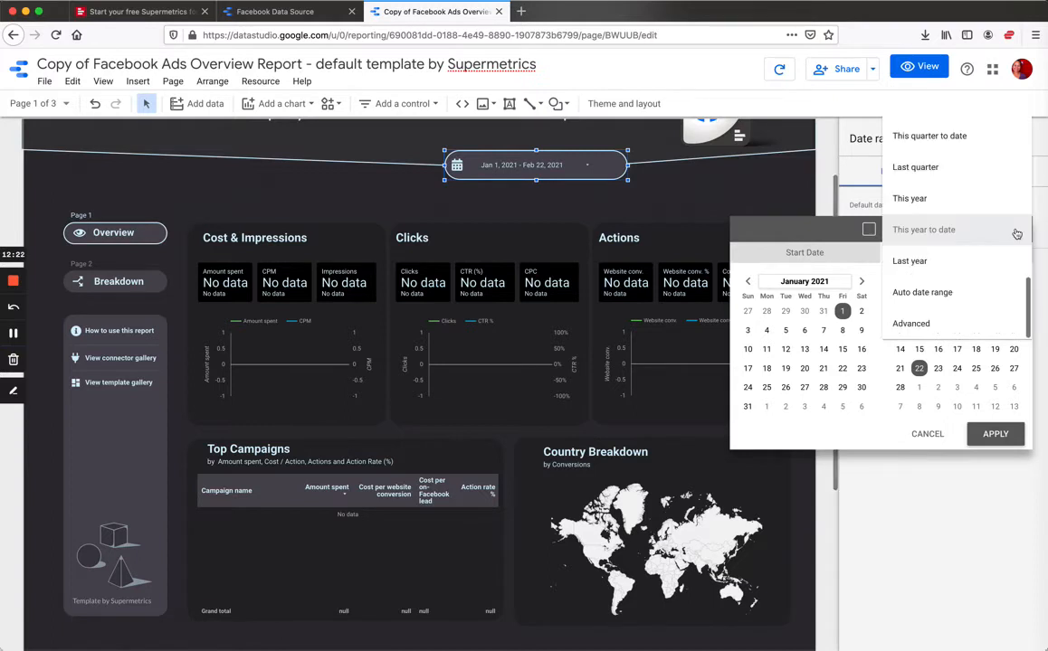
click(965, 322)
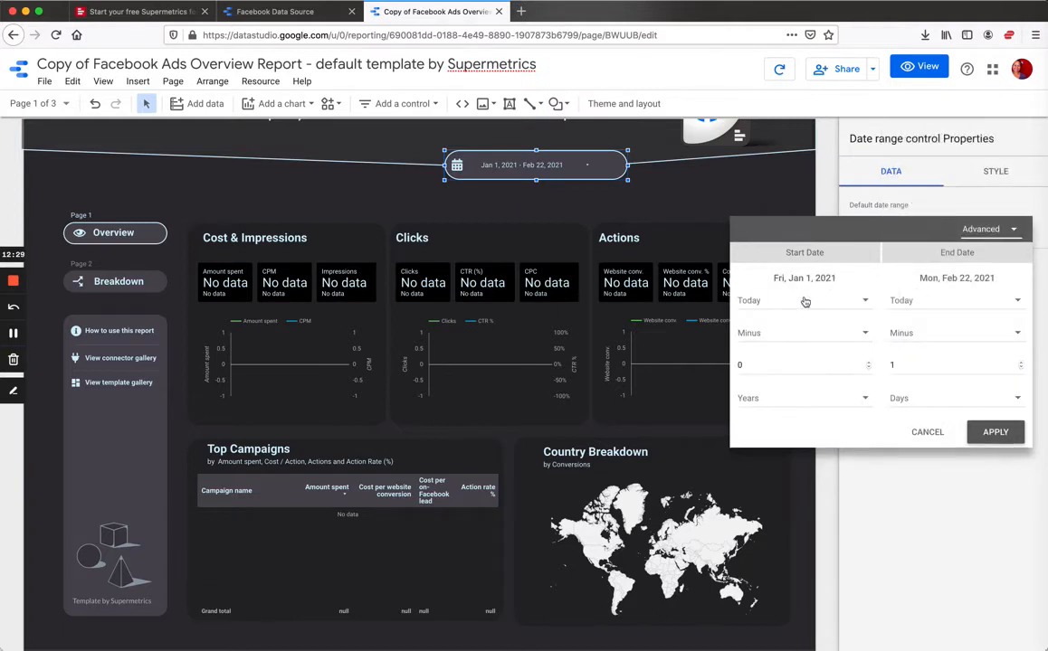
Step: Examine the start date's reference point and time unit options in the advanced default date range
click(860, 303)
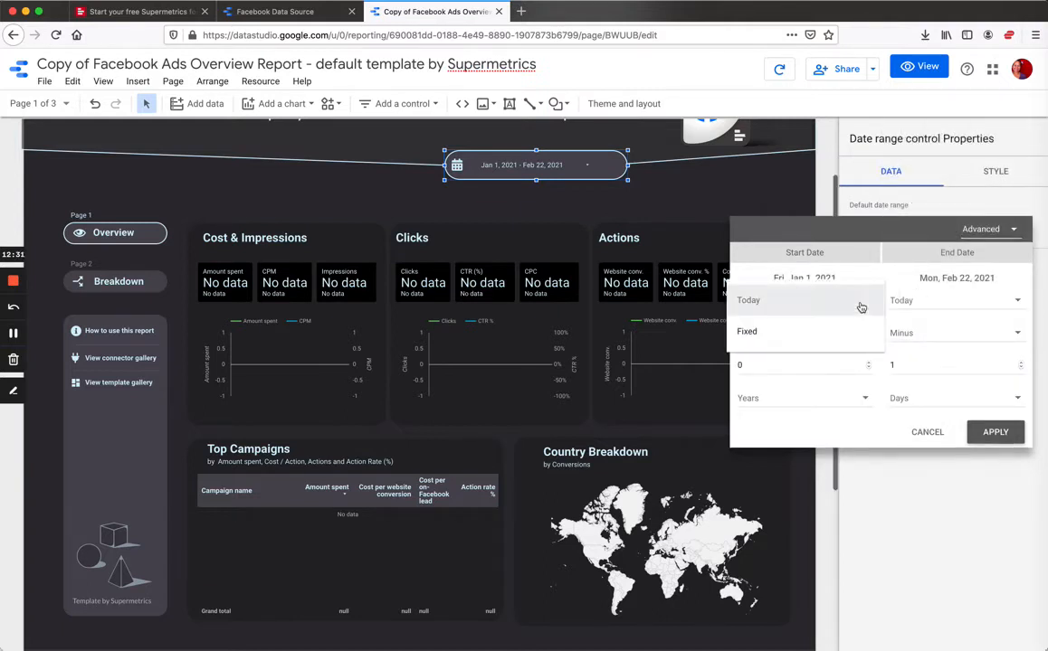
click(825, 275)
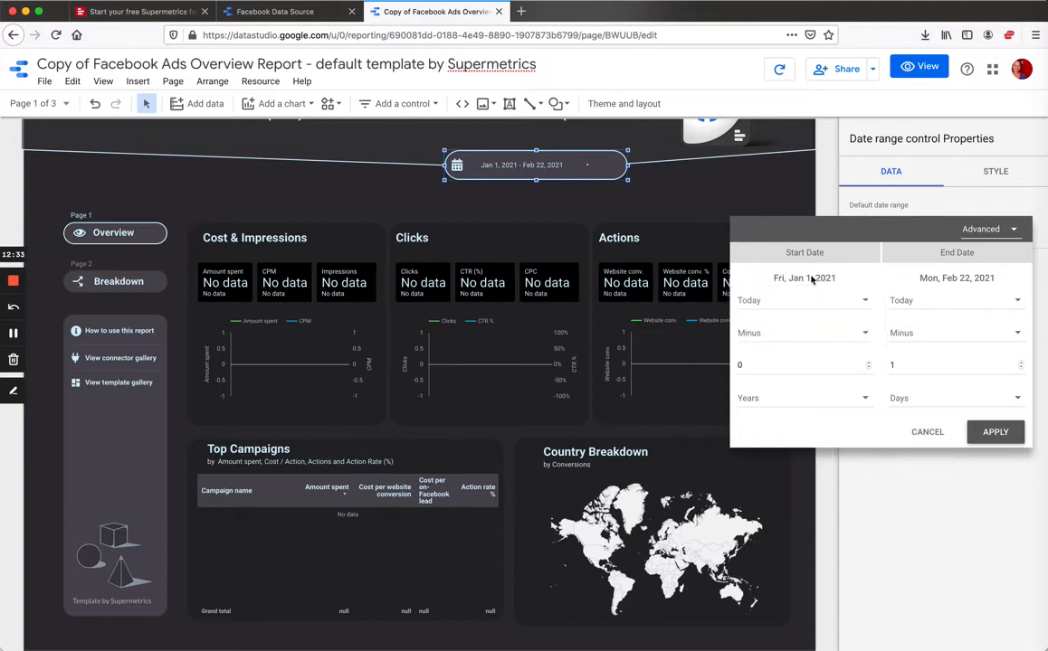
click(771, 400)
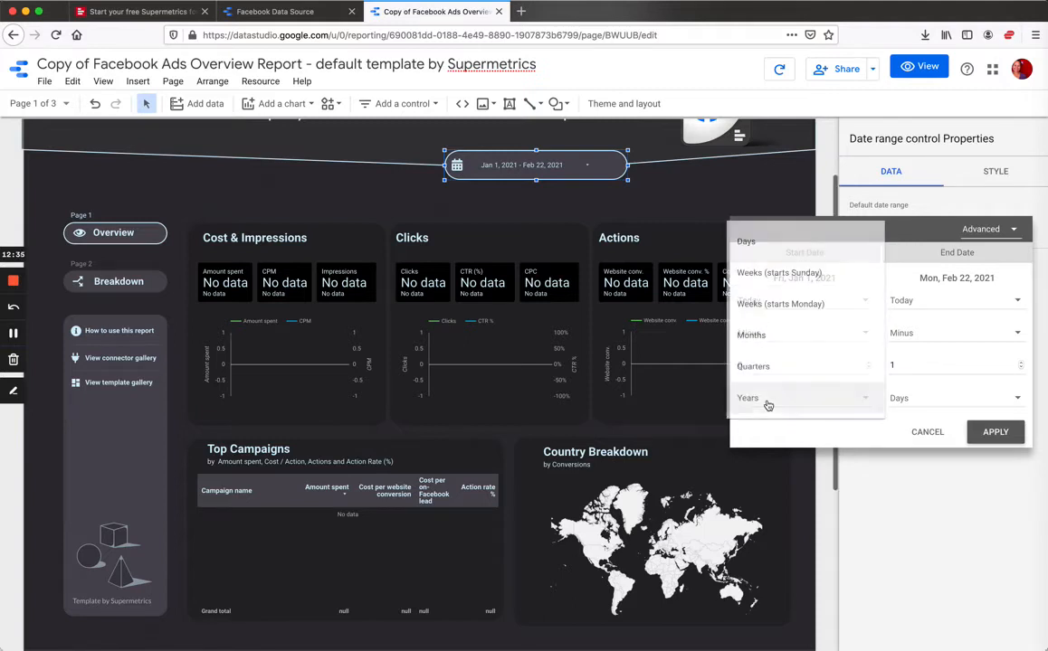
click(767, 404)
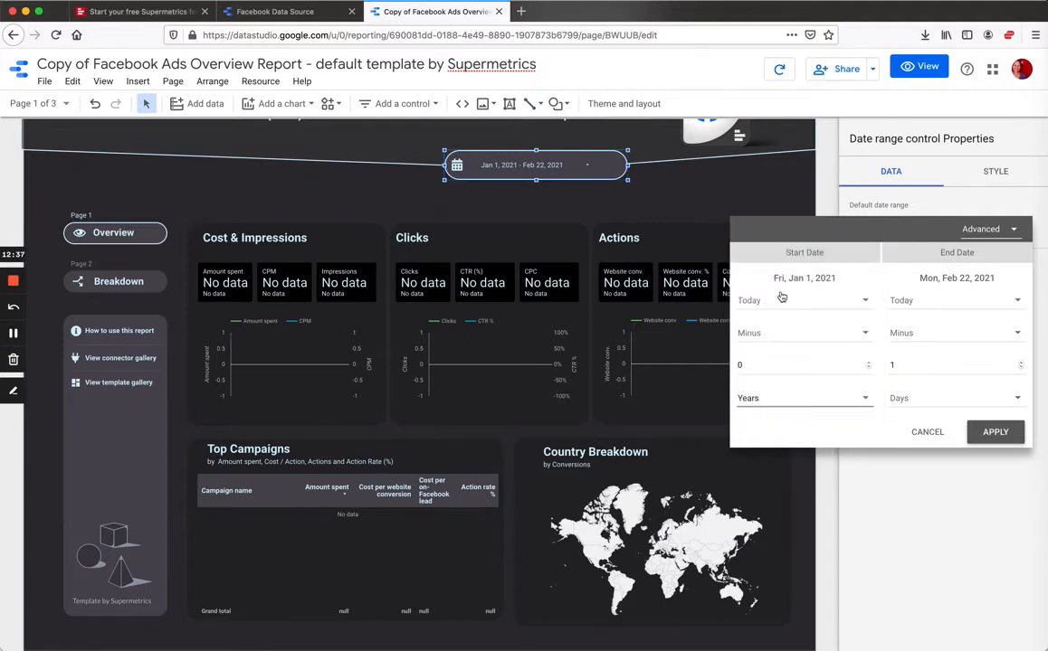
click(747, 309)
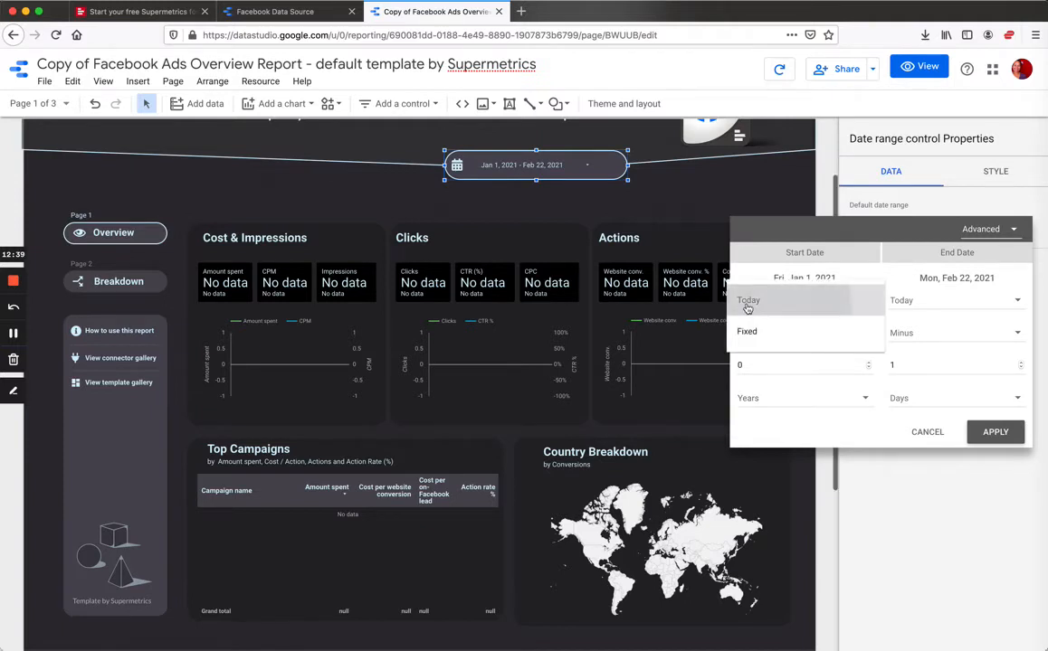
click(771, 278)
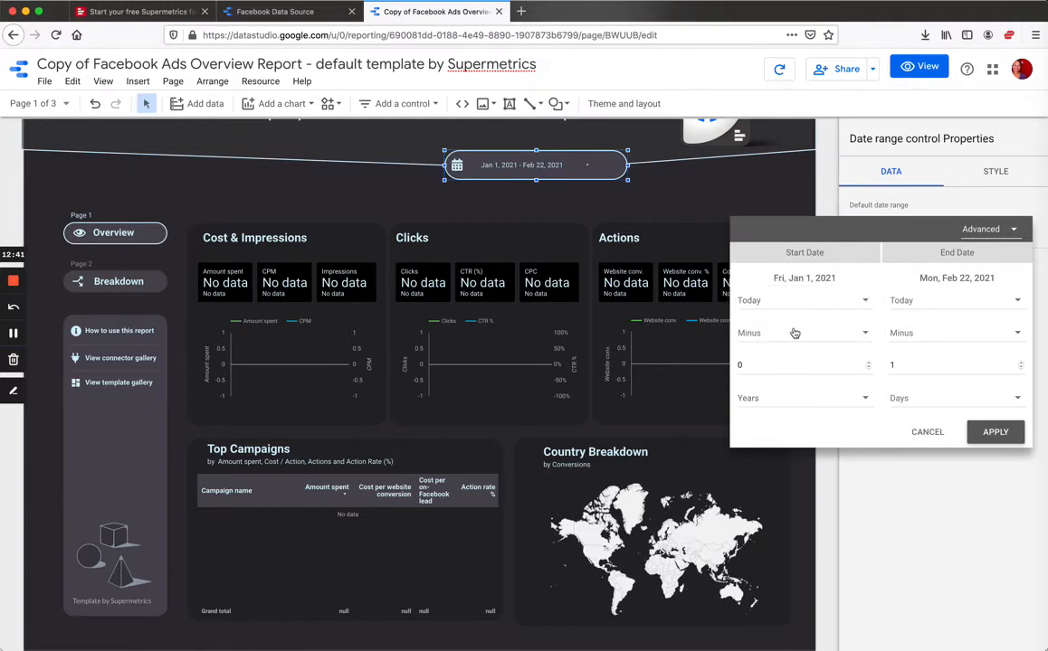
click(866, 401)
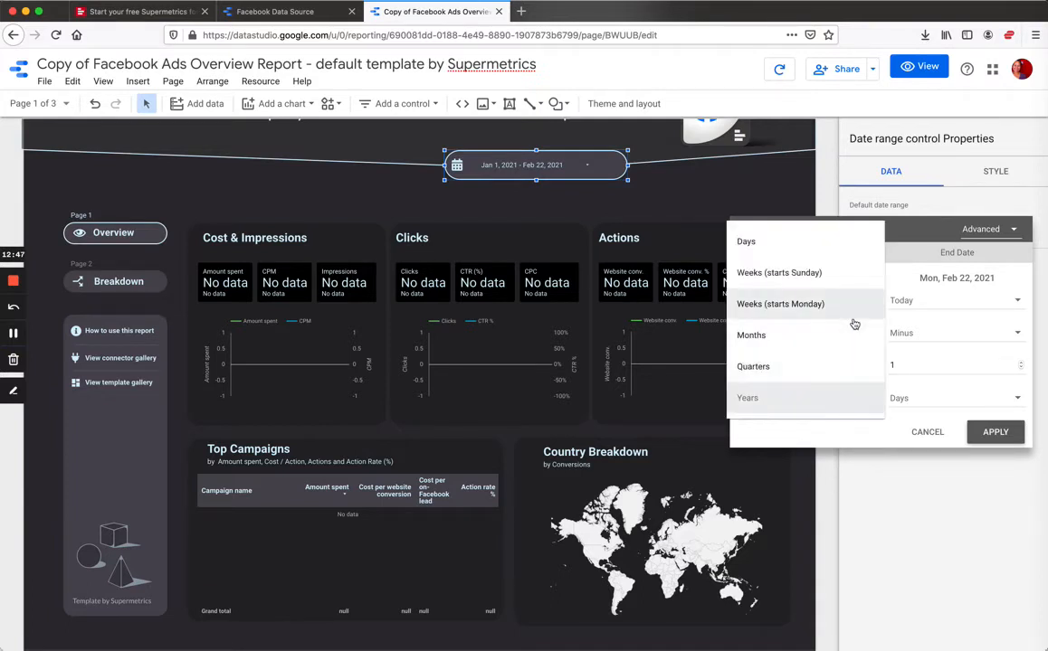
click(930, 252)
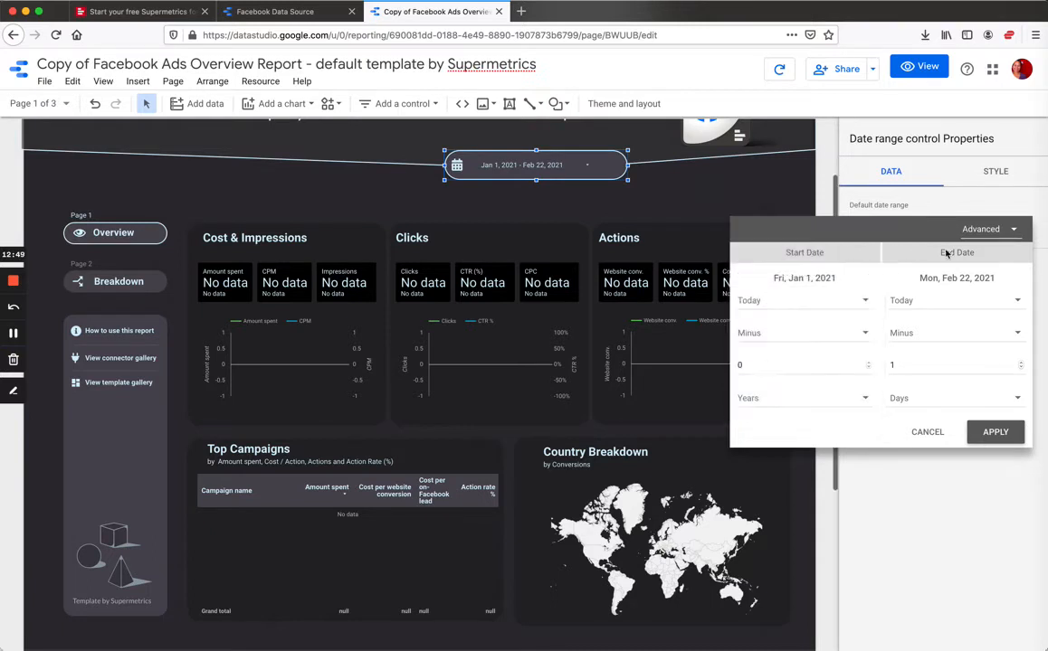
Step: Set the date range control's start date to a fixed date of January 1, 2010 and apply the range
click(865, 300)
click(773, 334)
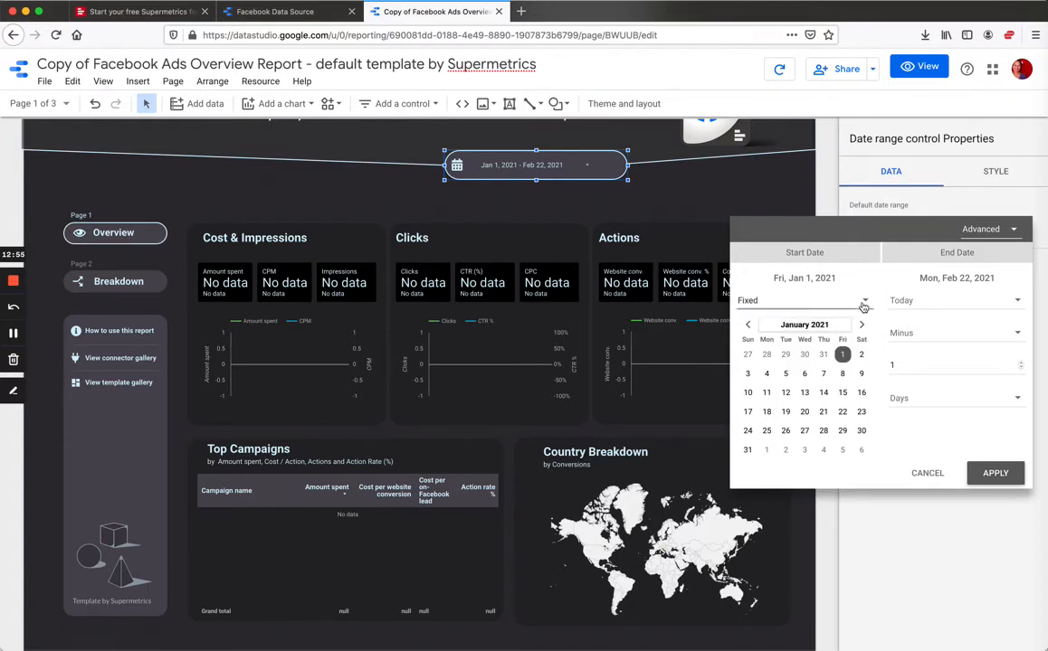
click(848, 300)
click(849, 299)
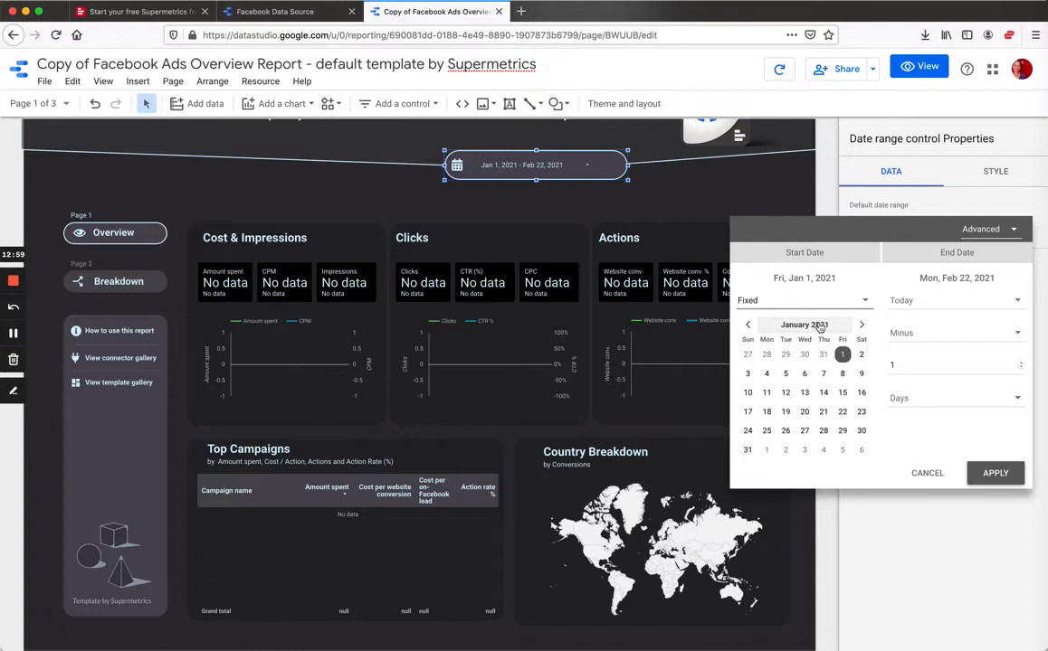
click(820, 325)
click(812, 325)
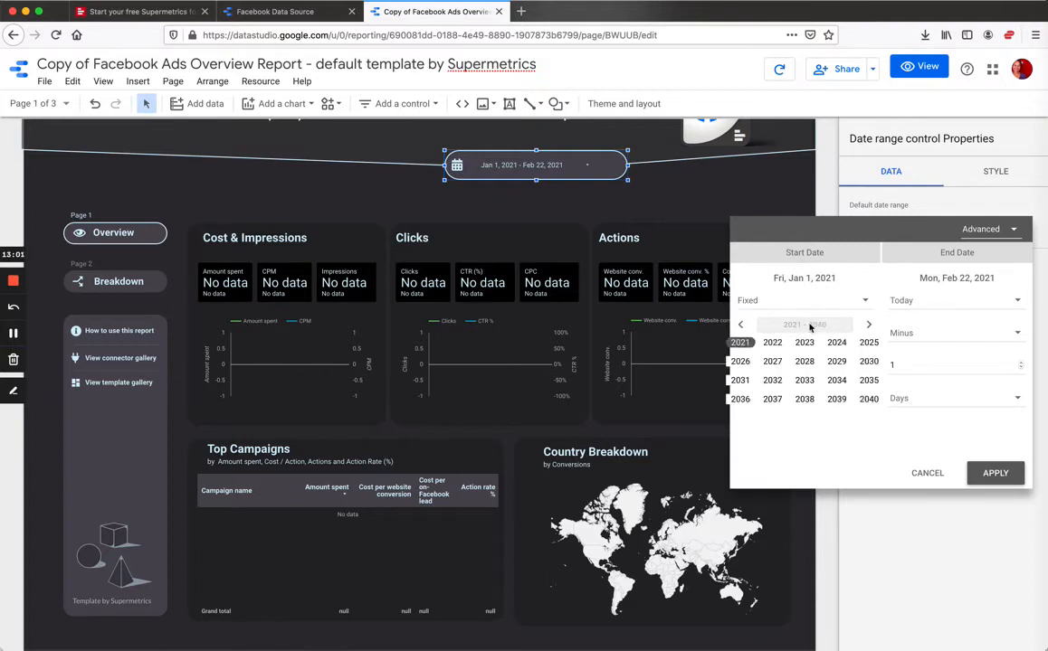
click(740, 326)
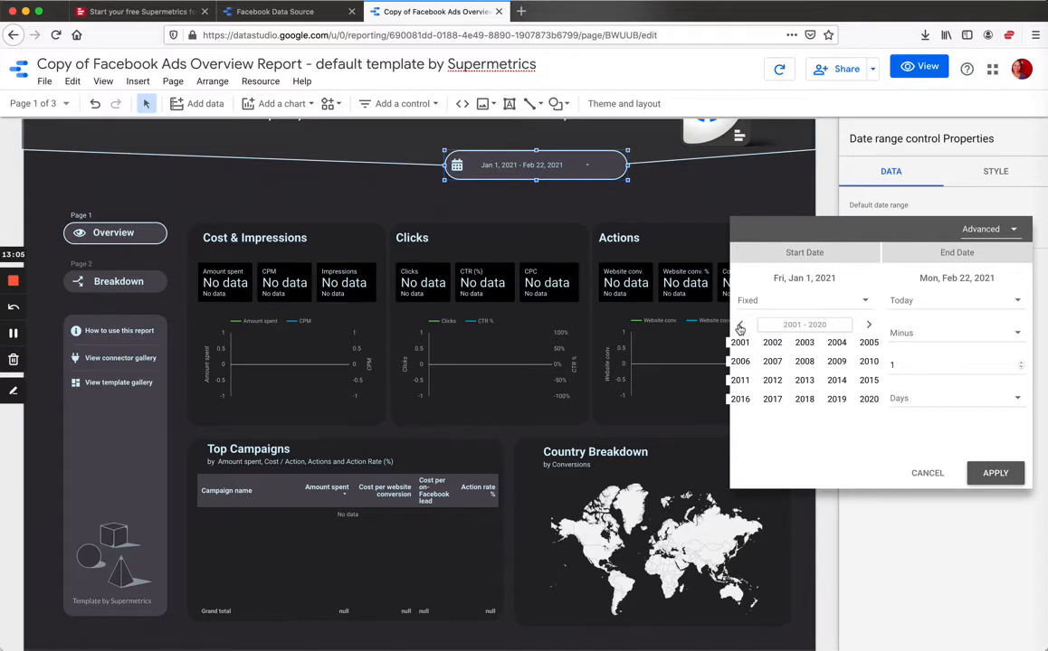
click(868, 363)
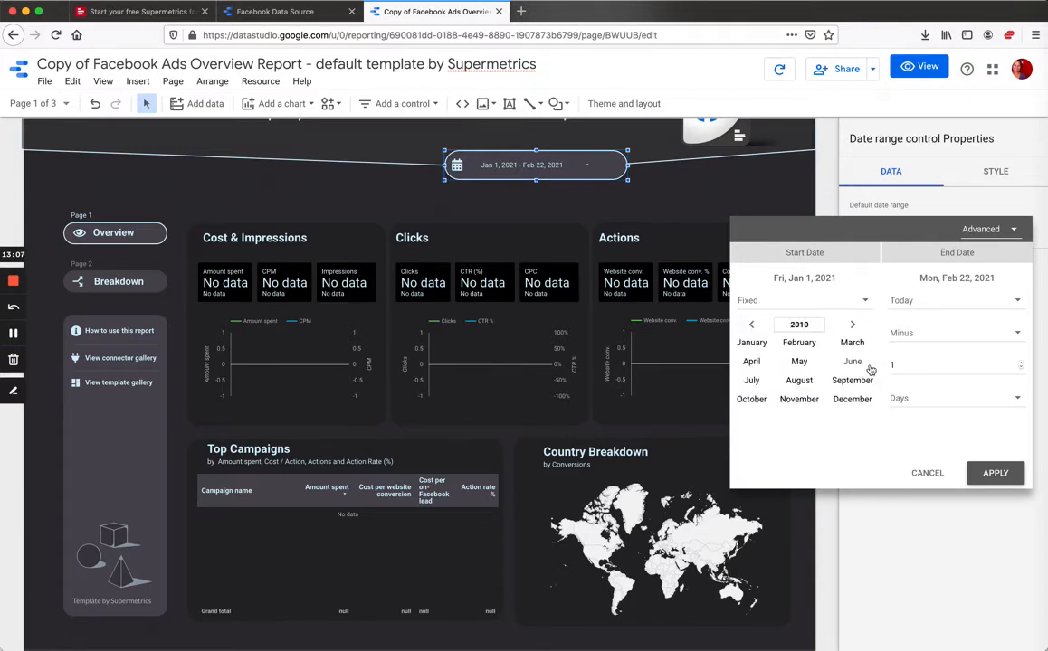
click(754, 343)
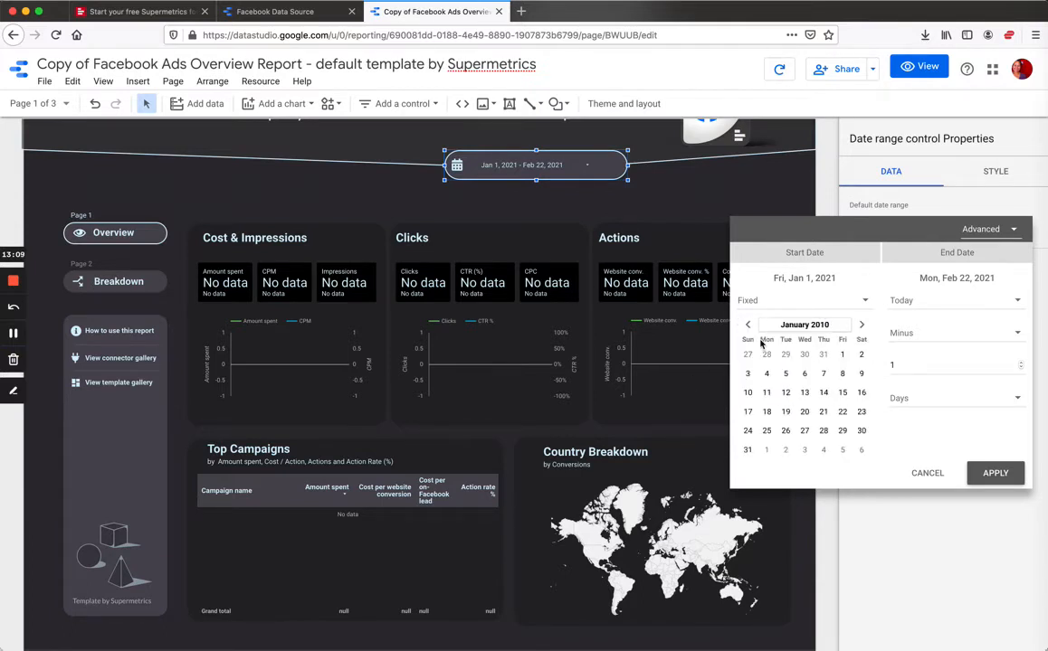
click(842, 354)
click(998, 474)
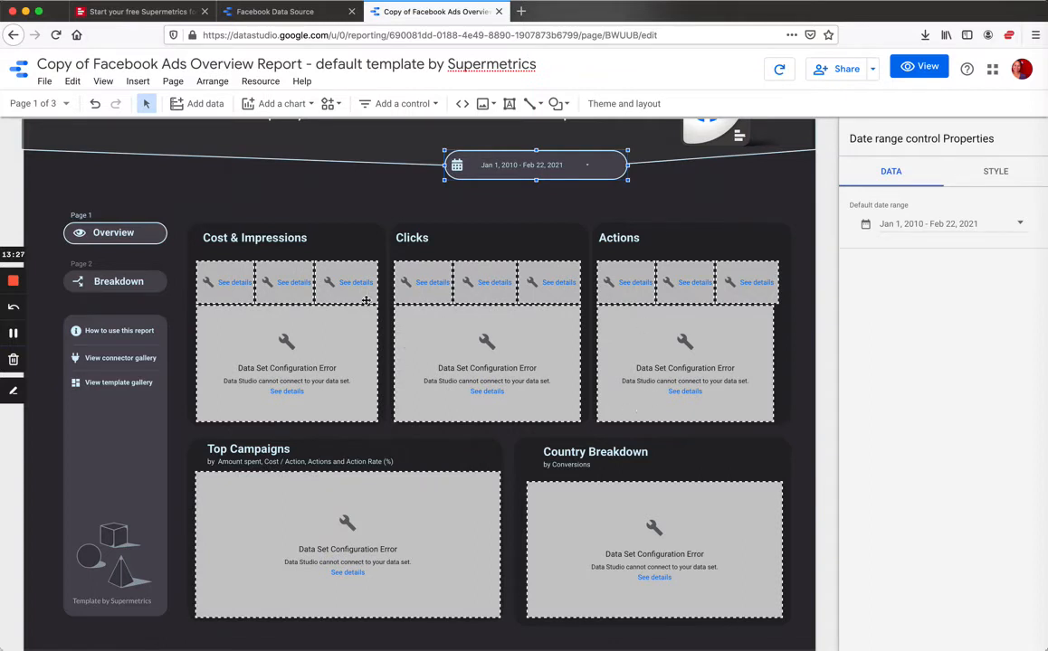
Step: Review the Cost & Impressions time series chart's data settings, dismissing the save error dialog and picking Date as the dimension
click(311, 365)
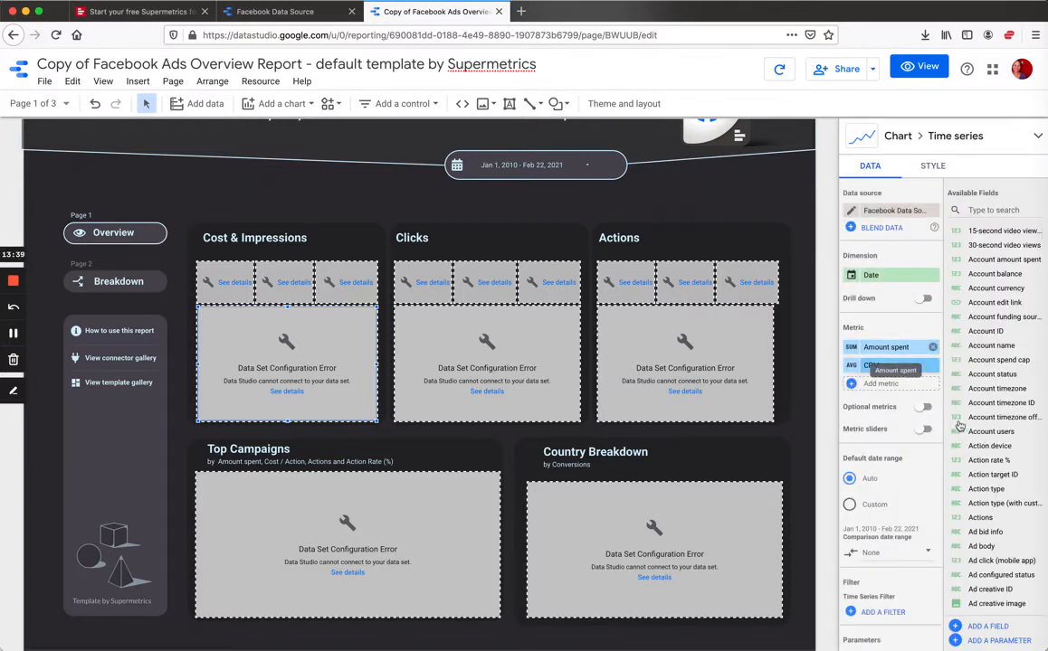
scroll(930, 469, down, 5)
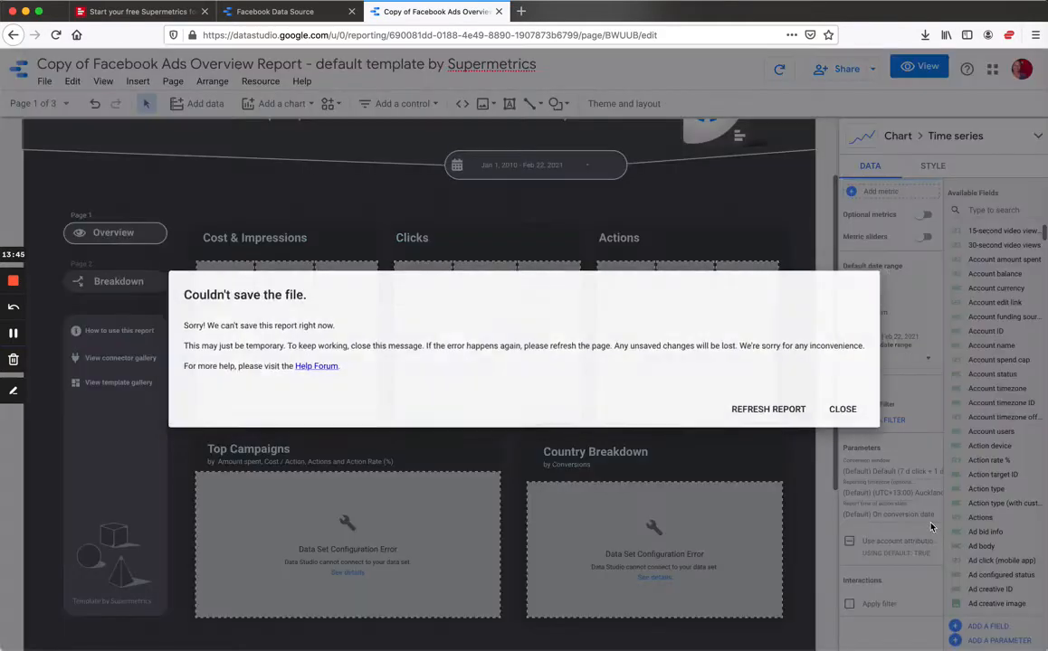
click(872, 412)
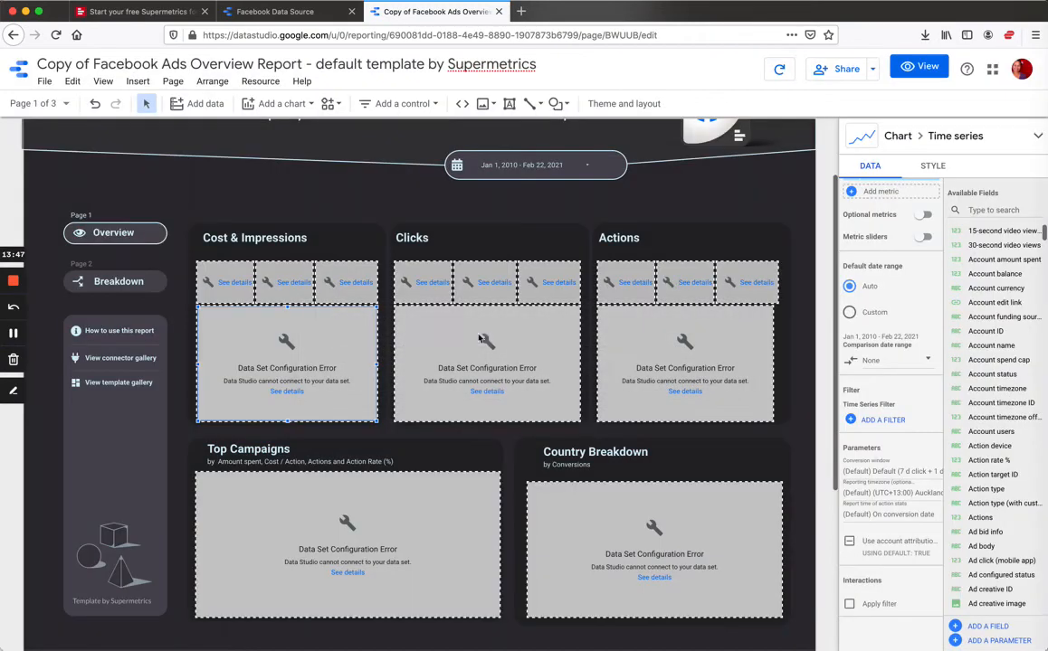
scroll(891, 290, up, 5)
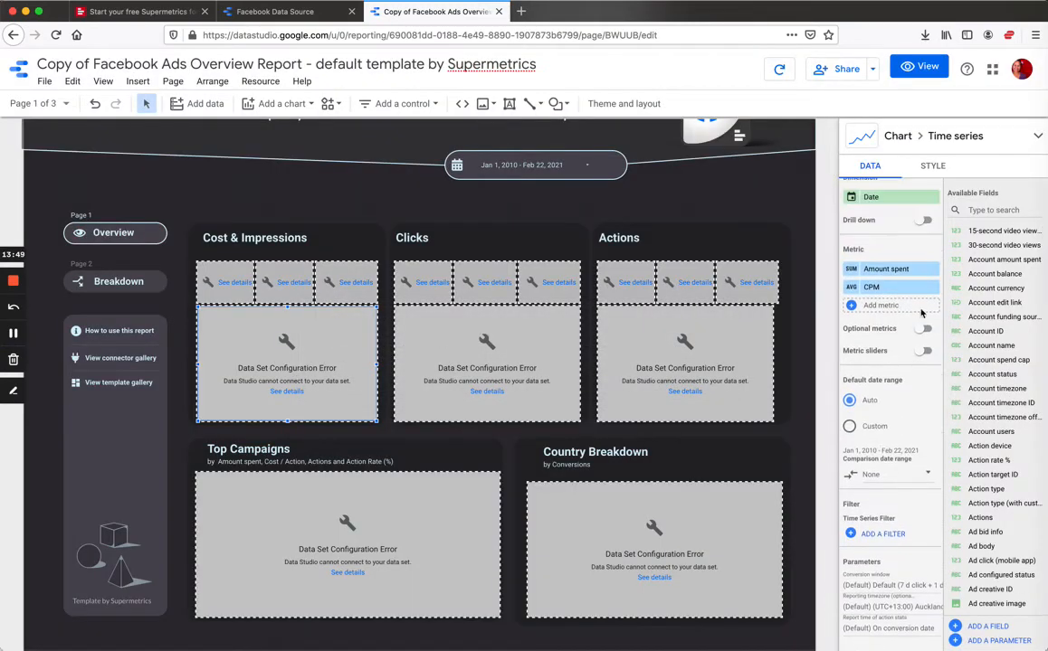
click(896, 276)
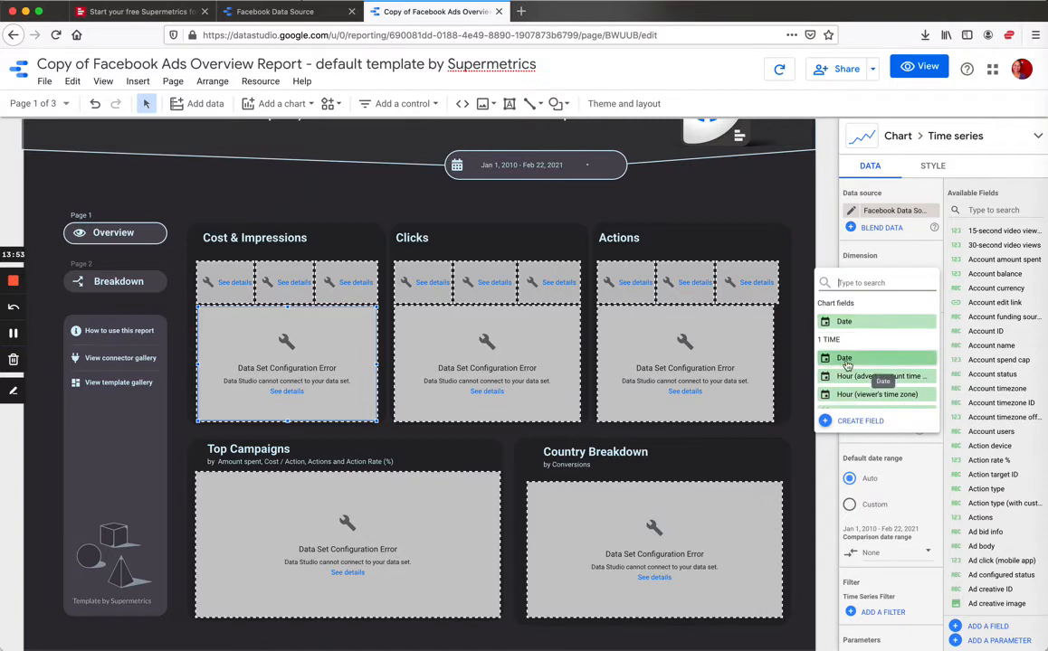
click(851, 323)
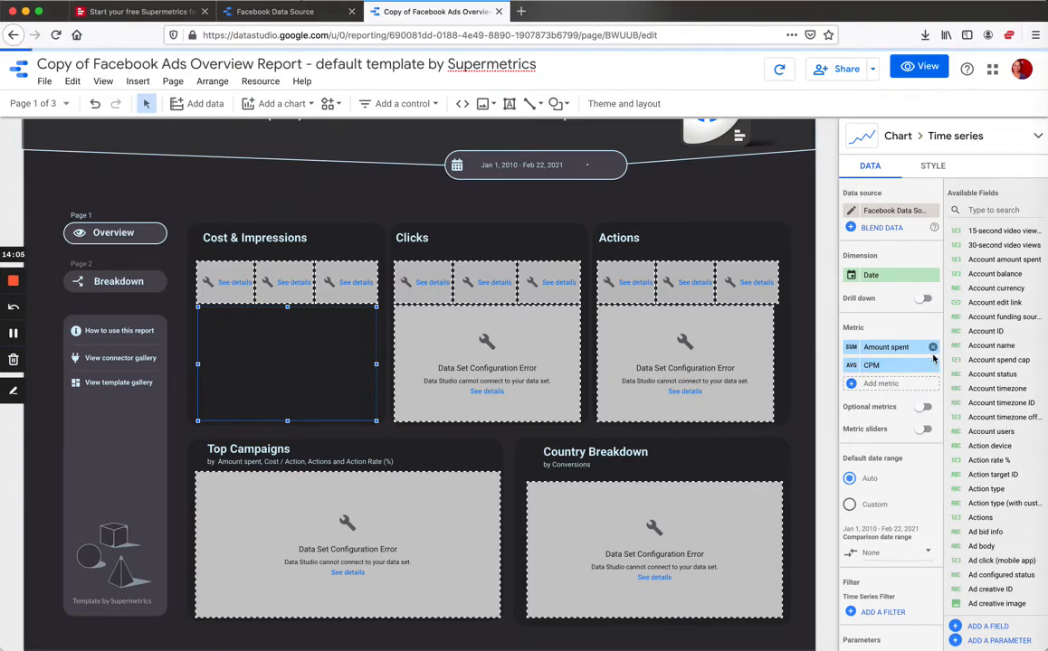
Step: View the error details of the Amount spent scorecard and close the message
click(230, 283)
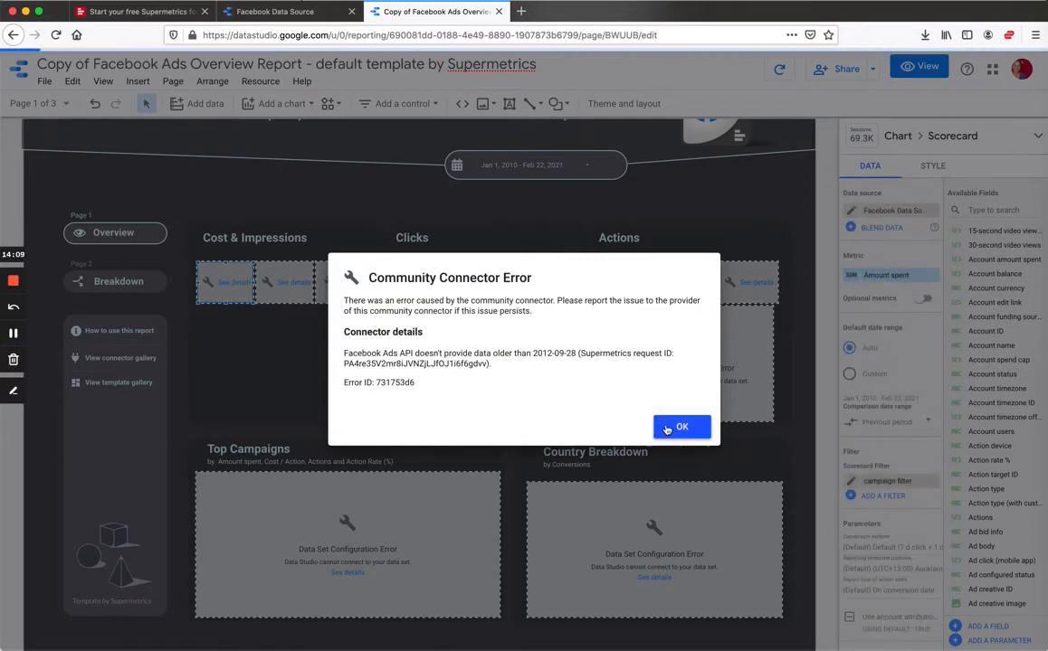
click(681, 431)
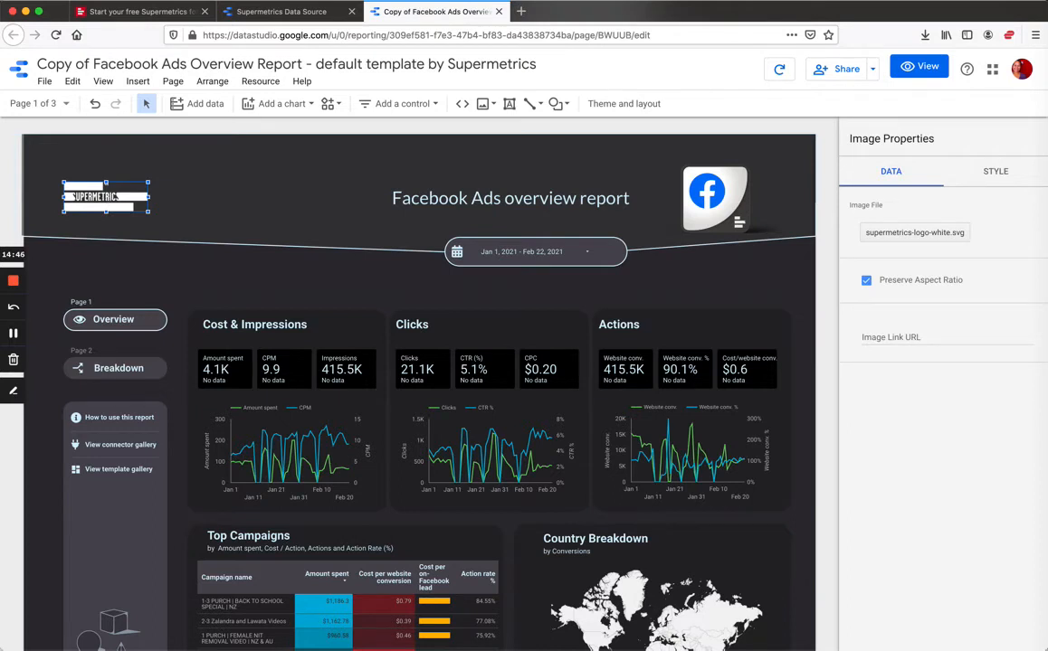
Step: Delete the Supermetrics logo from the report header and extend the title text box leftward into the freed space
key(Delete)
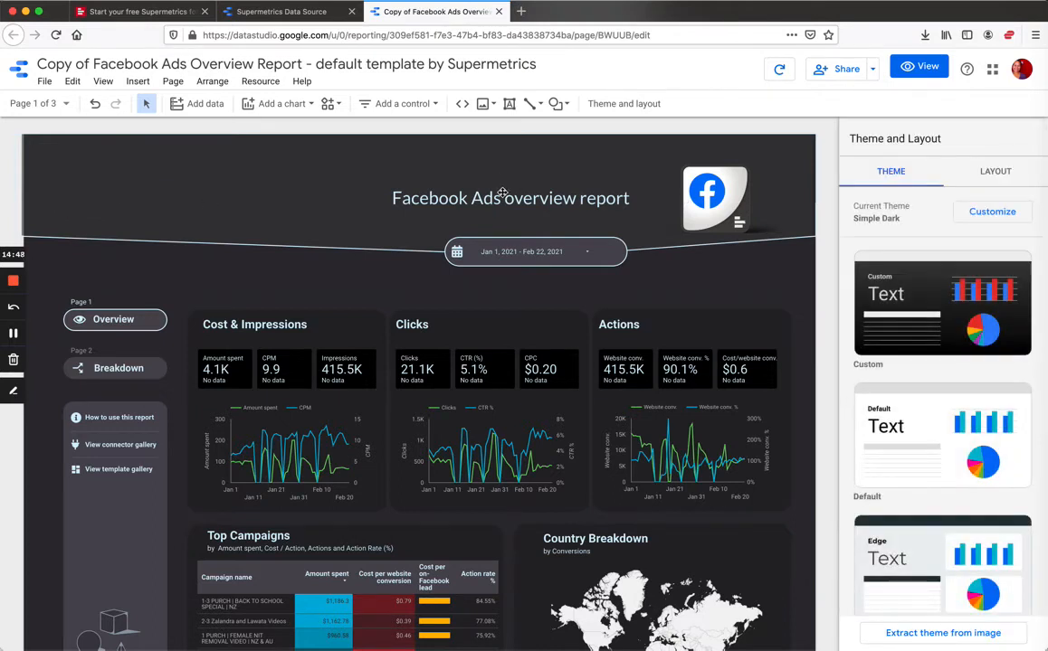
click(502, 193)
drag(385, 198, 157, 199)
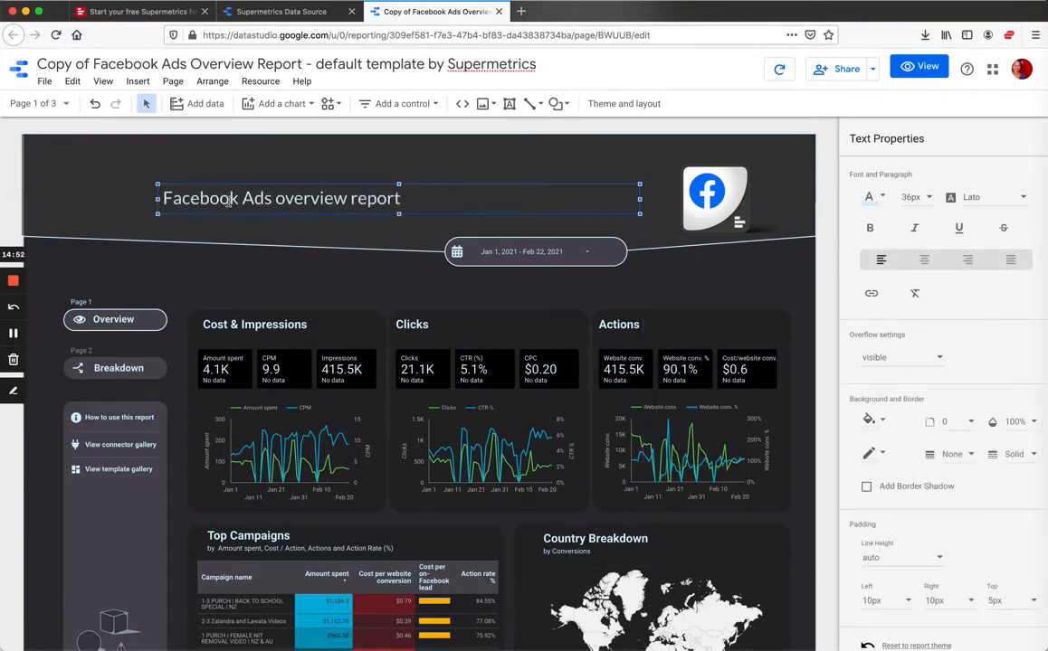
Step: Look at the field list of the Supermetrics Data Source and return to the report
click(256, 13)
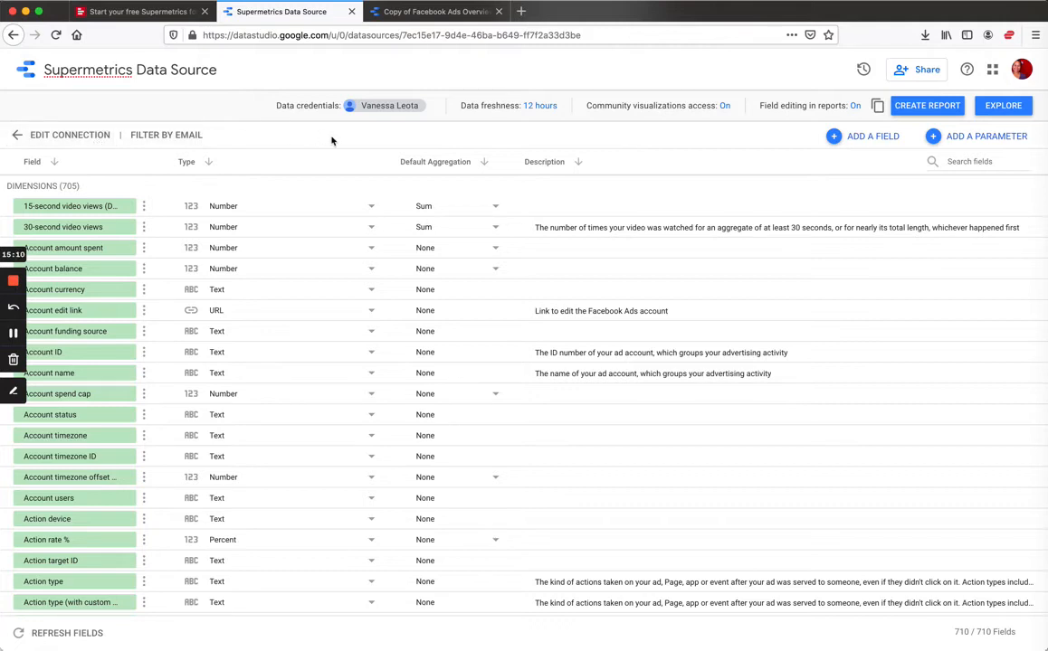
click(403, 12)
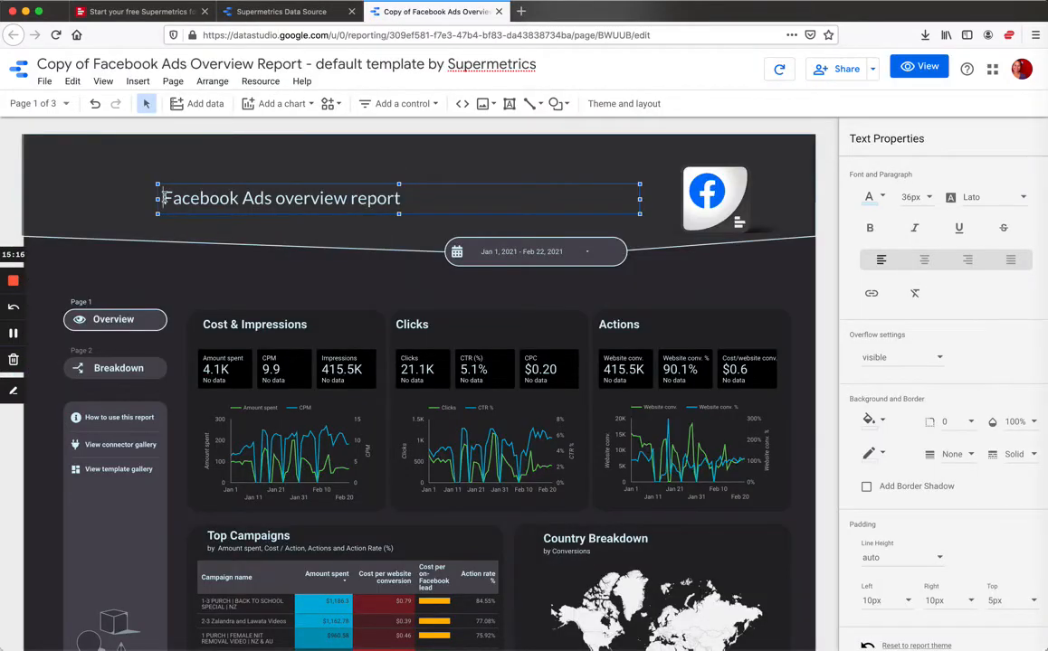
Step: Insert "Client's Company Name" before "Facebook Ads overview report" in the header title
text(CLin)
key(BackSpace)
key(BackSpace)
key(BackSpace)
key(BackSpace)
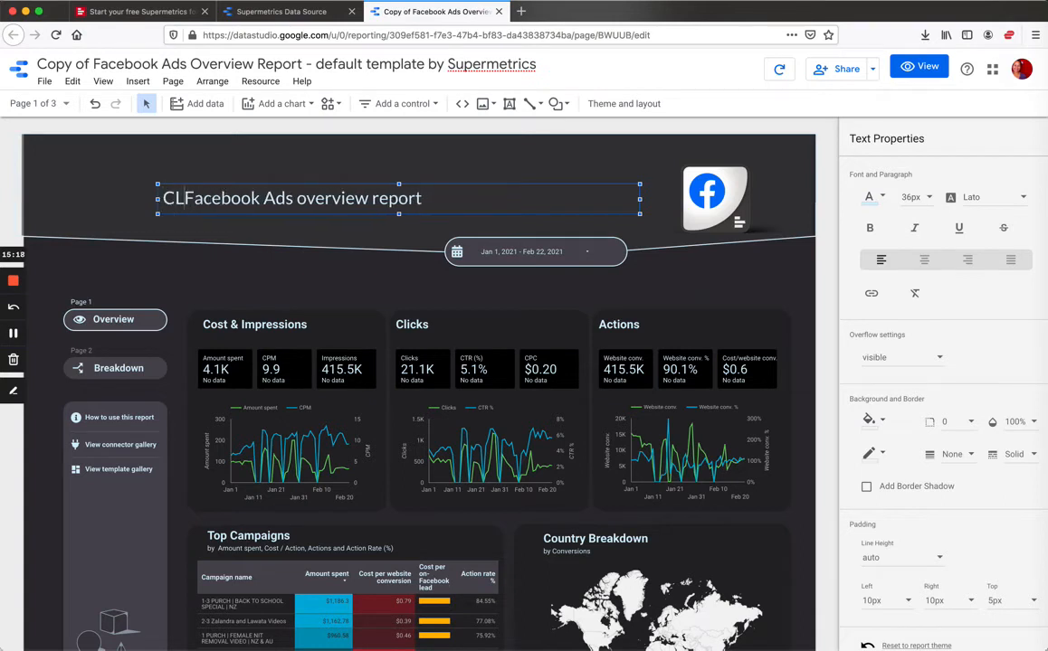
text(Client's)
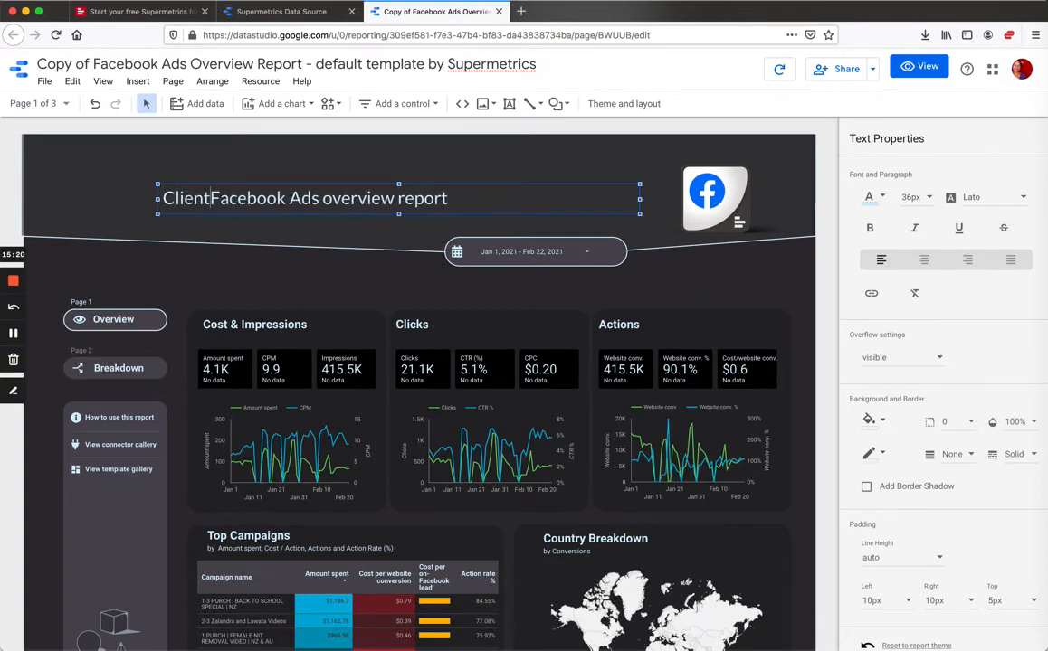
text(Company N)
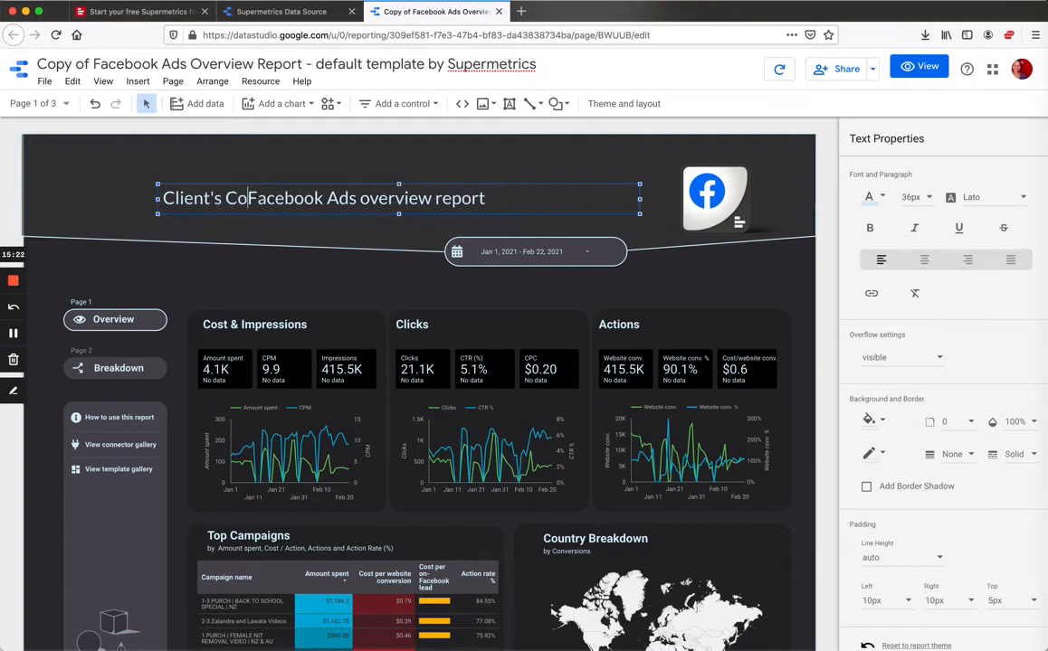
text(ame)
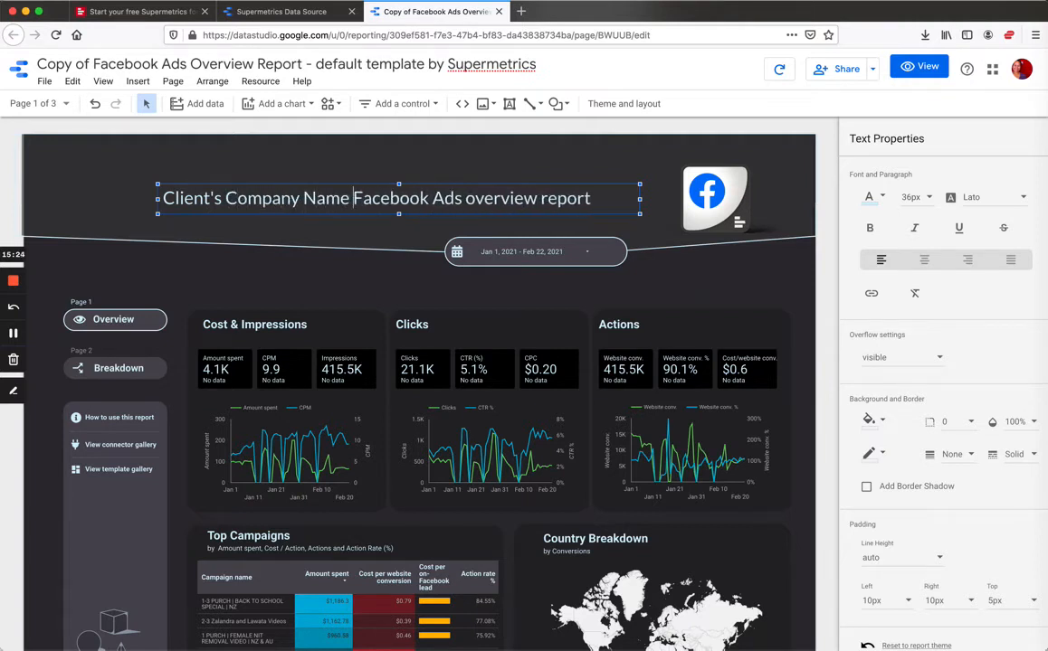
click(661, 190)
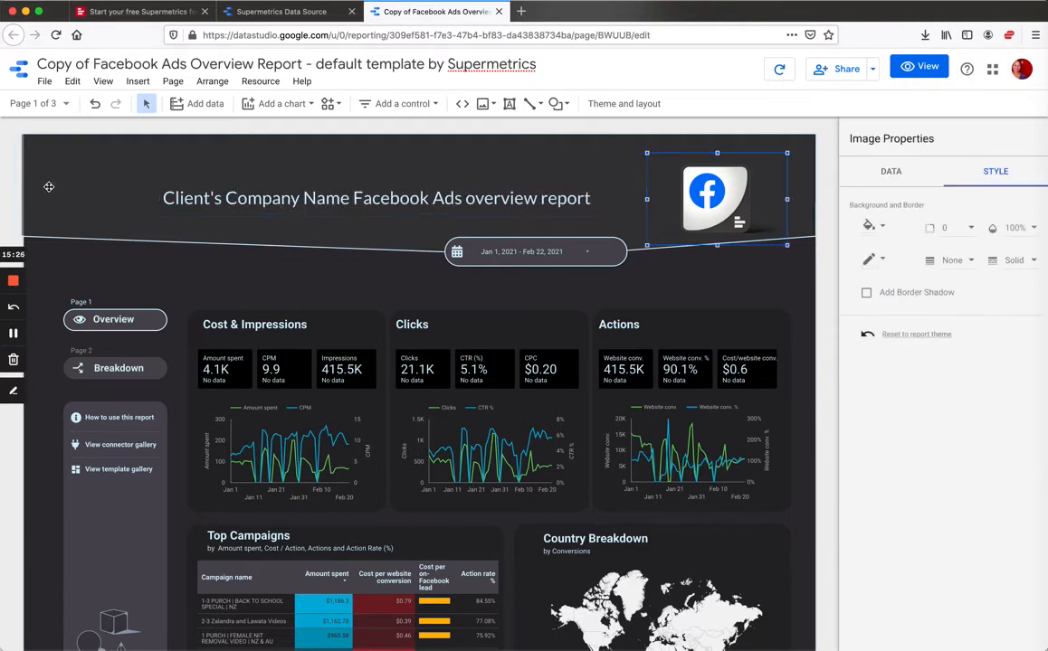
Step: Check the default date range setting of the header's date range control and look over the report page
click(531, 252)
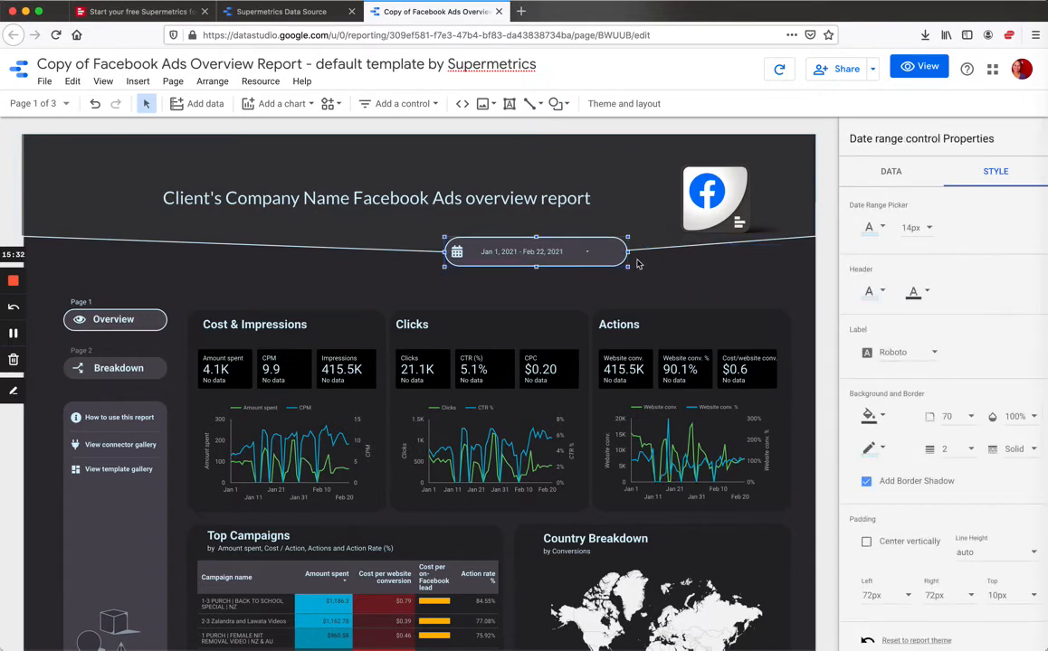
click(890, 172)
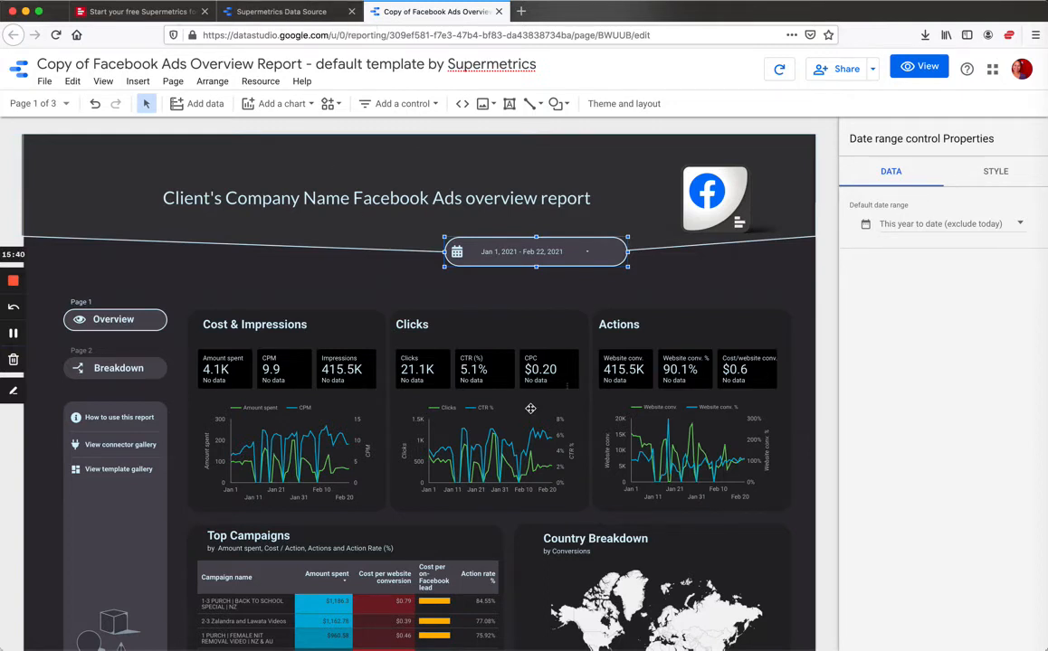
scroll(530, 409, down, 3)
scroll(530, 409, up, 3)
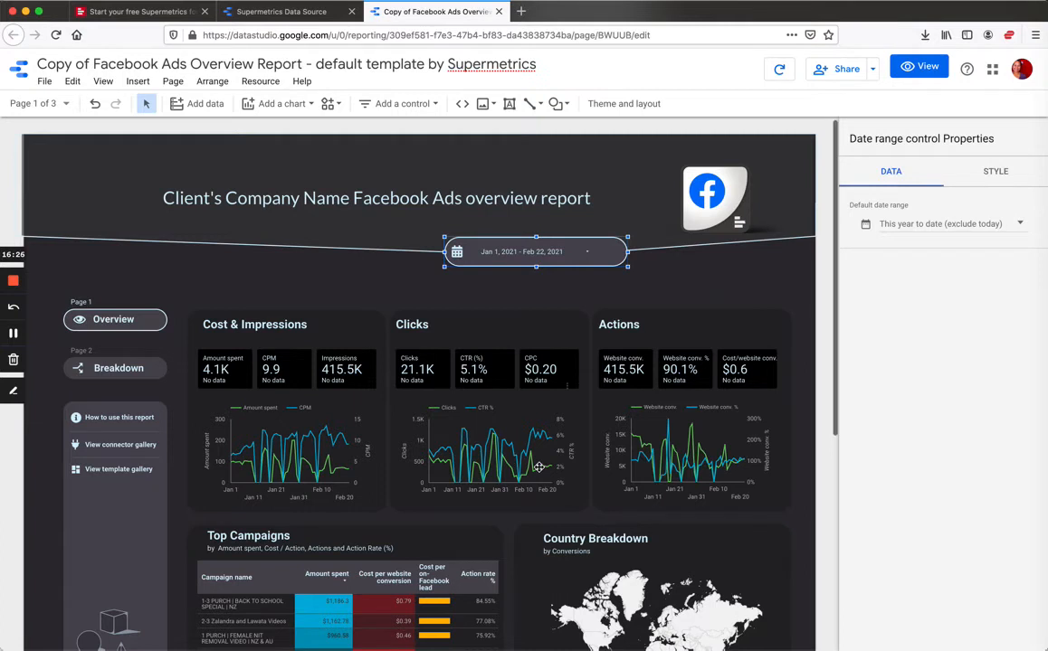
Step: Switch the report to Page 2 - Breakdown and delete the Supermetrics logo from its header
scroll(536, 465, down, 1)
scroll(538, 466, down, 5)
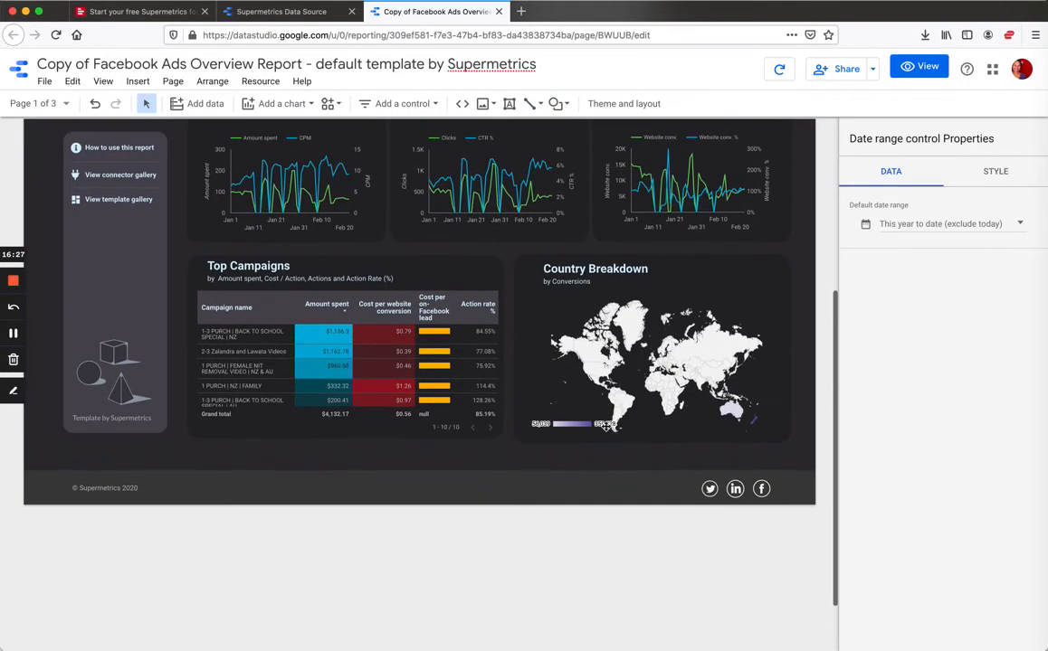
scroll(724, 416, down, 2)
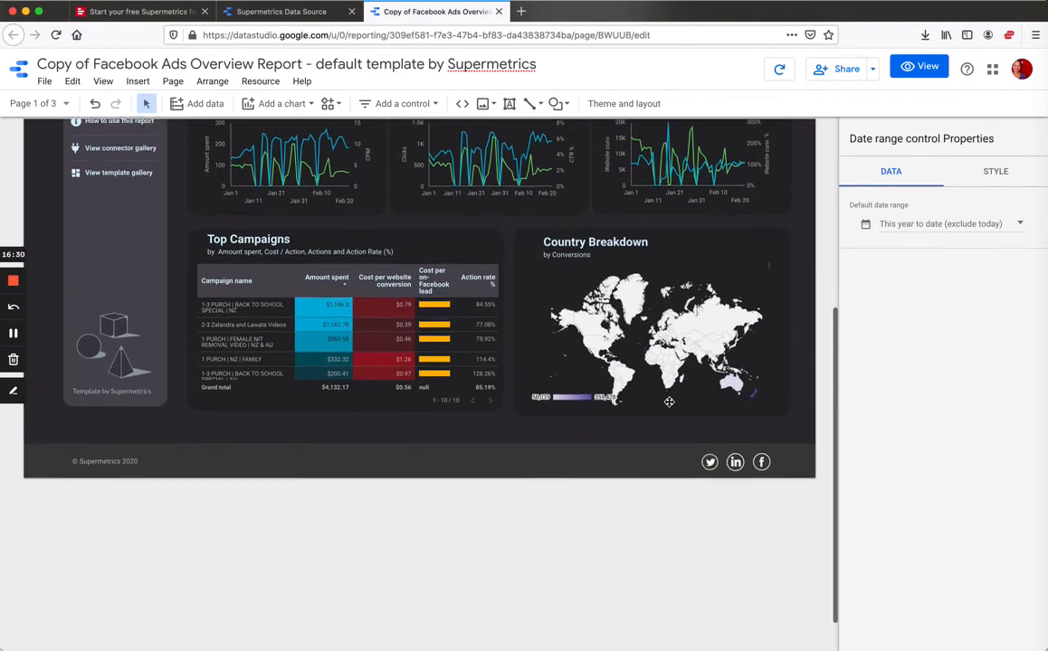
scroll(670, 403, up, 3)
scroll(670, 403, up, 5)
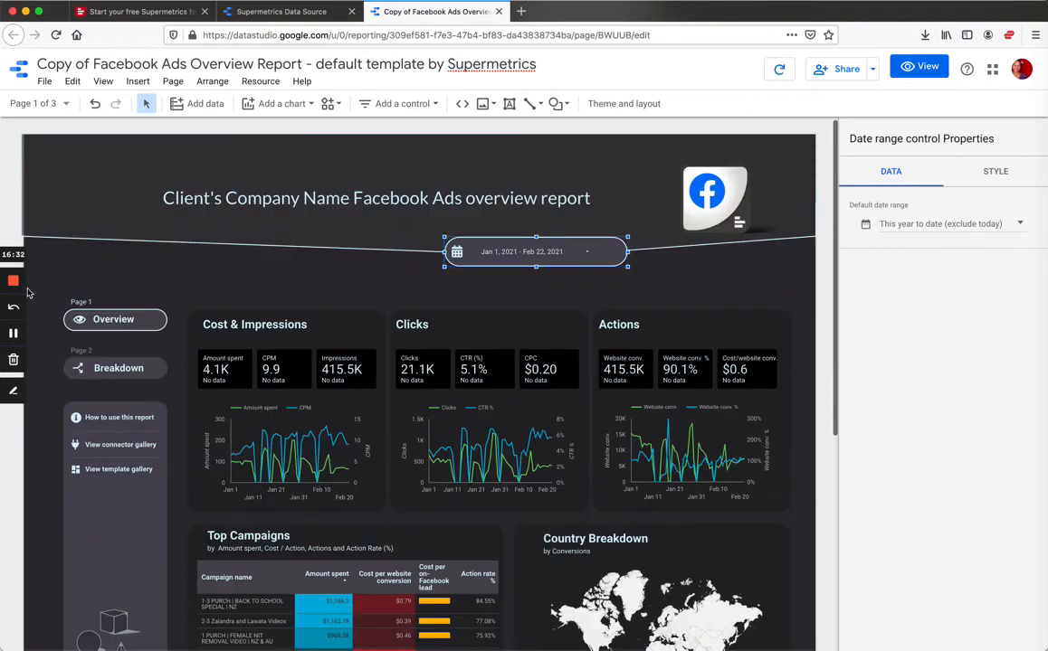
click(40, 103)
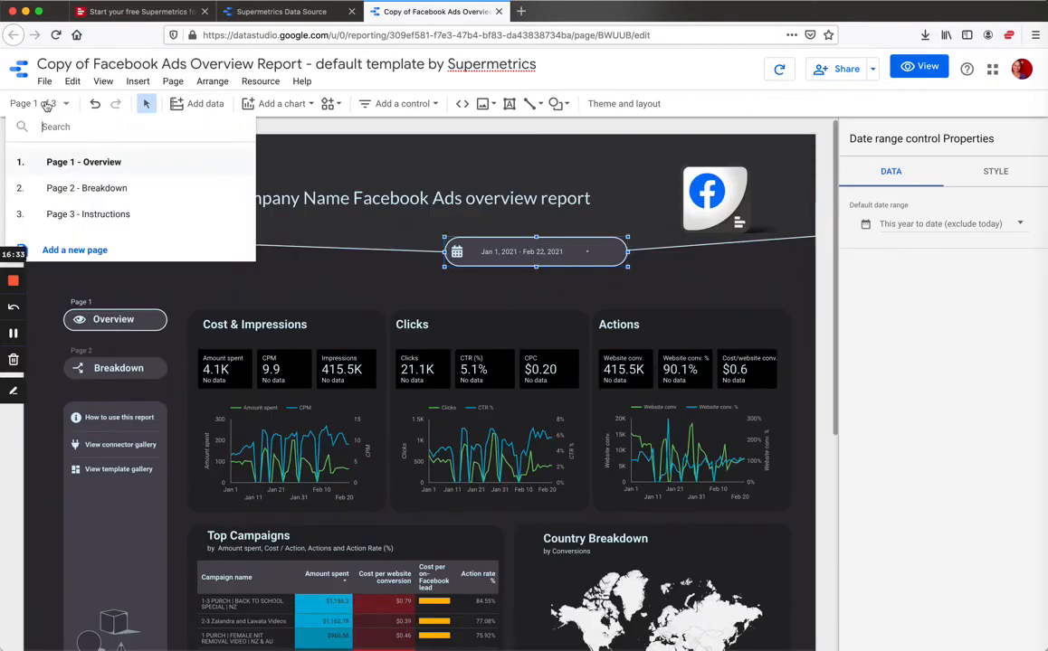
click(72, 189)
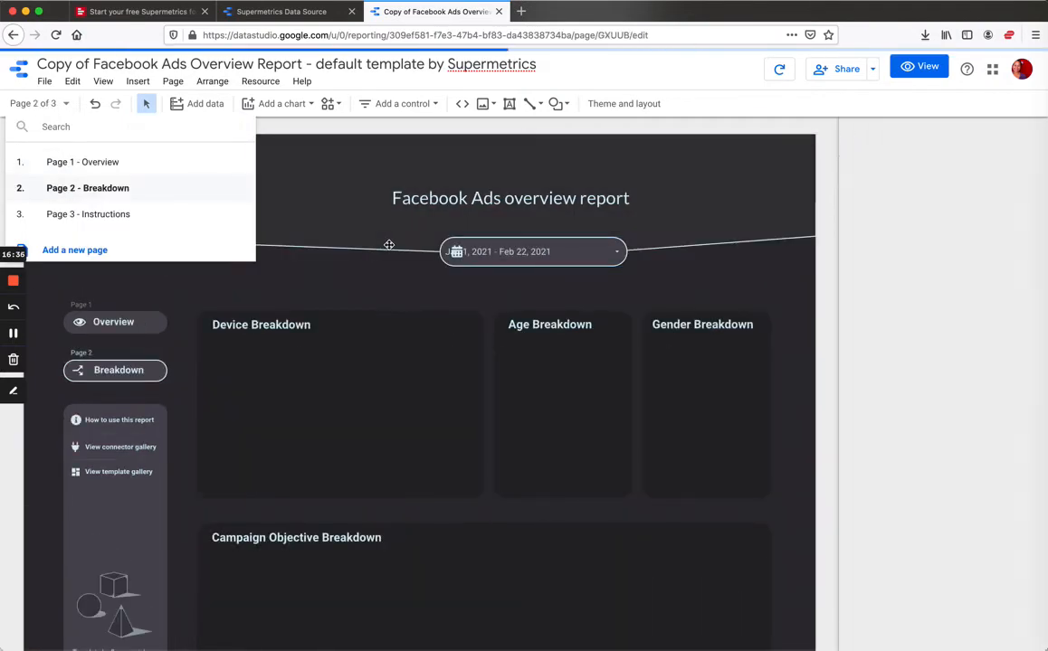
click(425, 292)
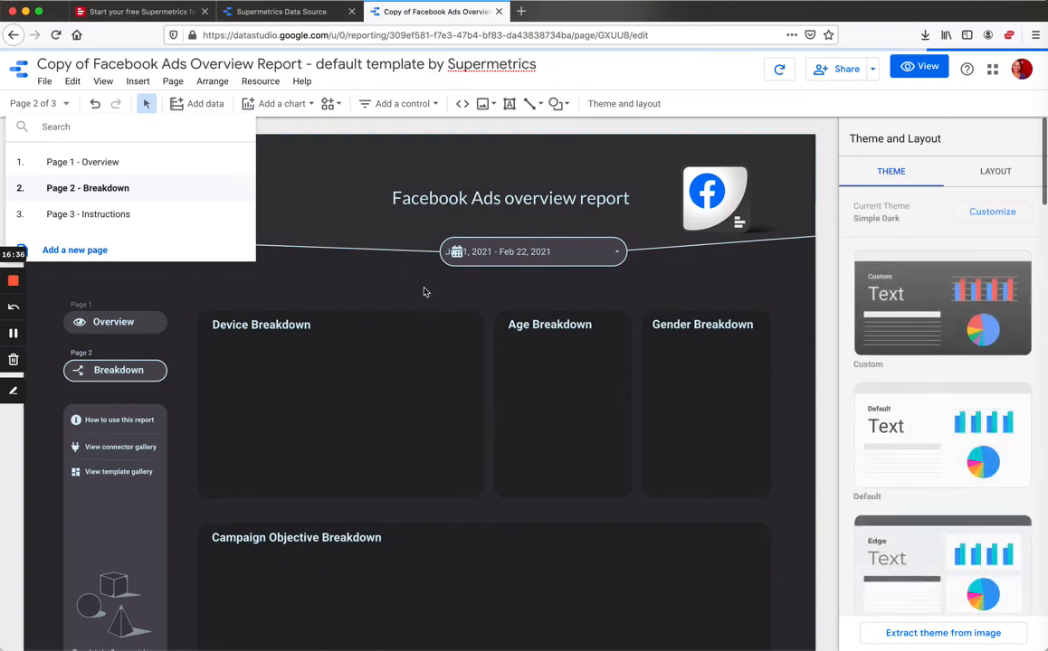
click(369, 292)
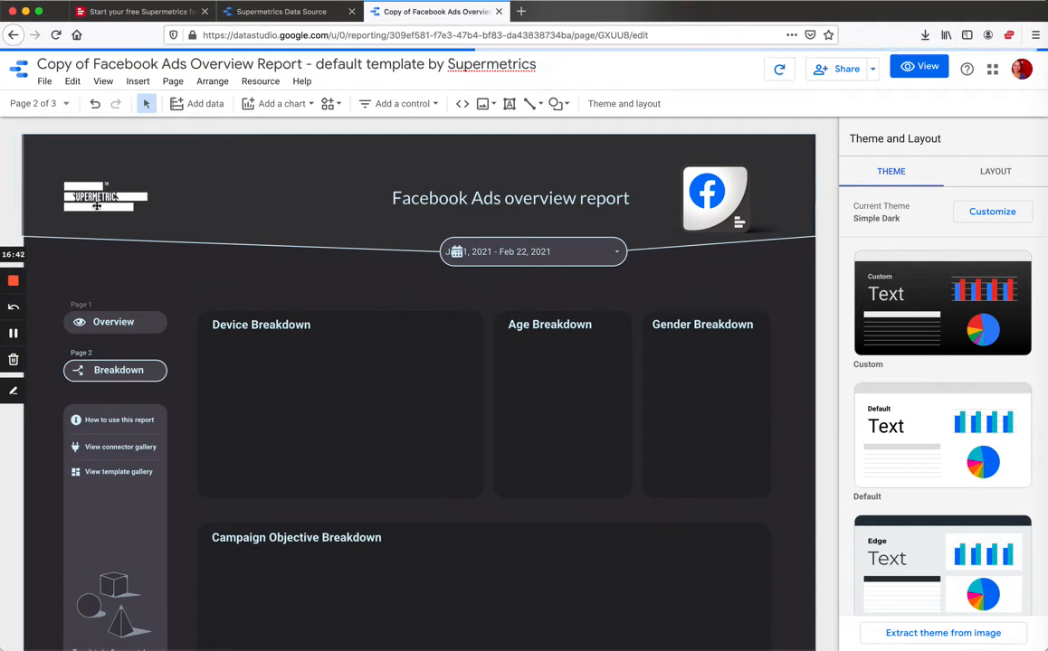
click(98, 197)
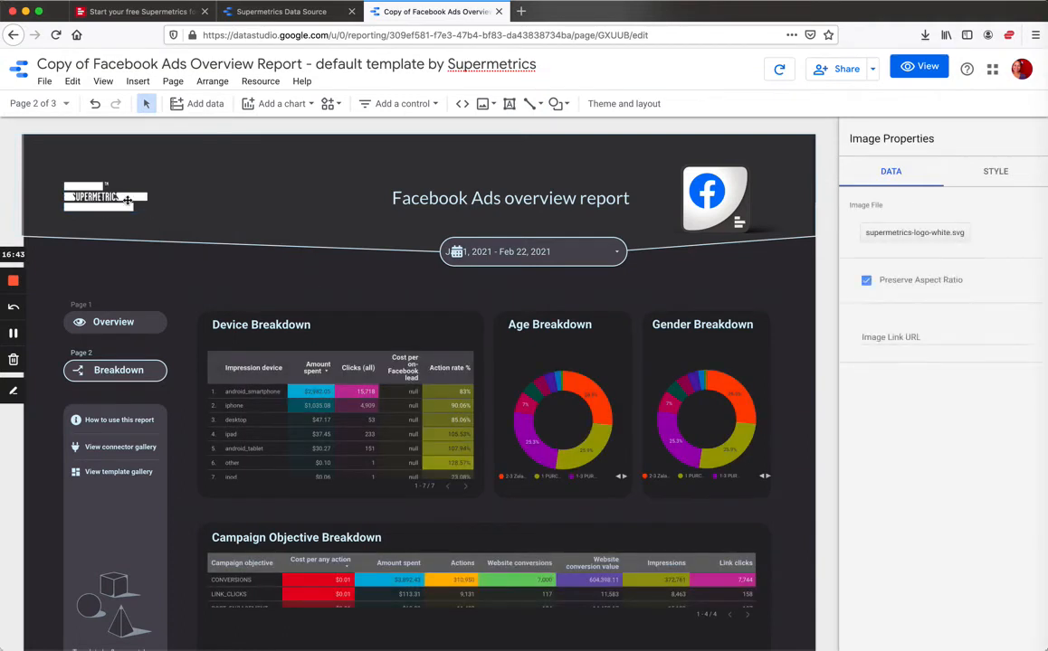
key(Delete)
Step: Extend the Campaign Objective Breakdown table downward within its panel so that all its rows fit
scroll(330, 331, down, 5)
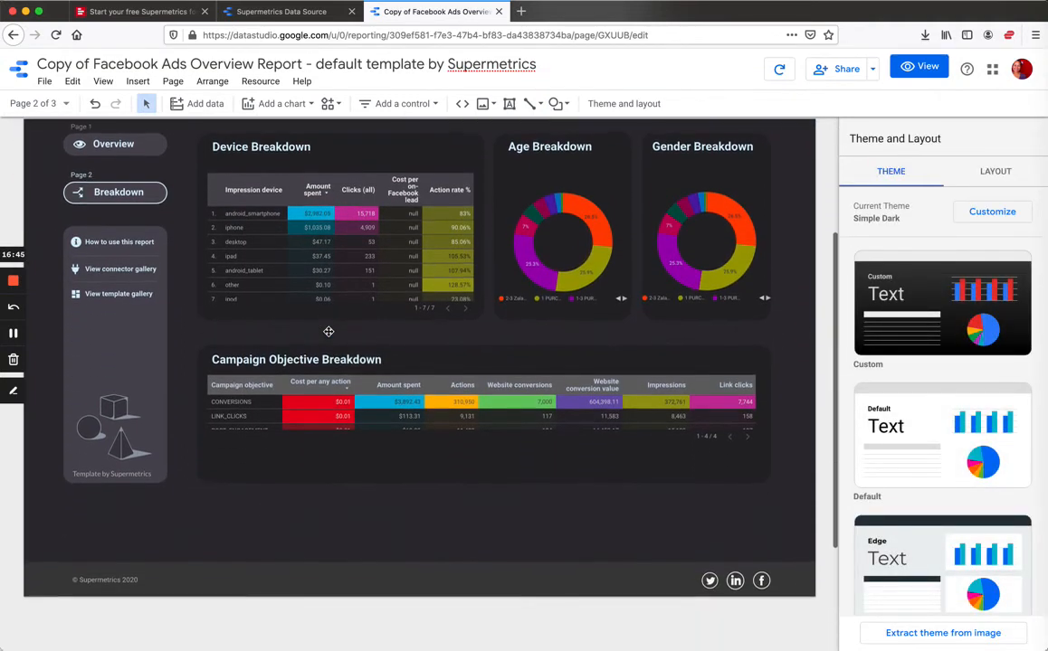
scroll(329, 332, down, 1)
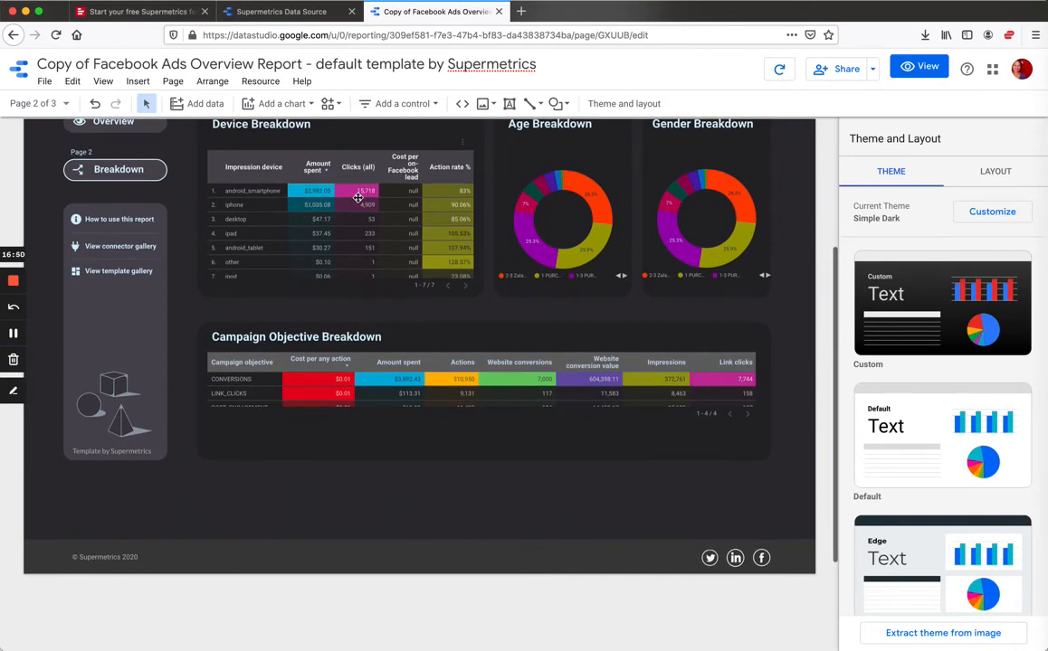
scroll(366, 246, up, 5)
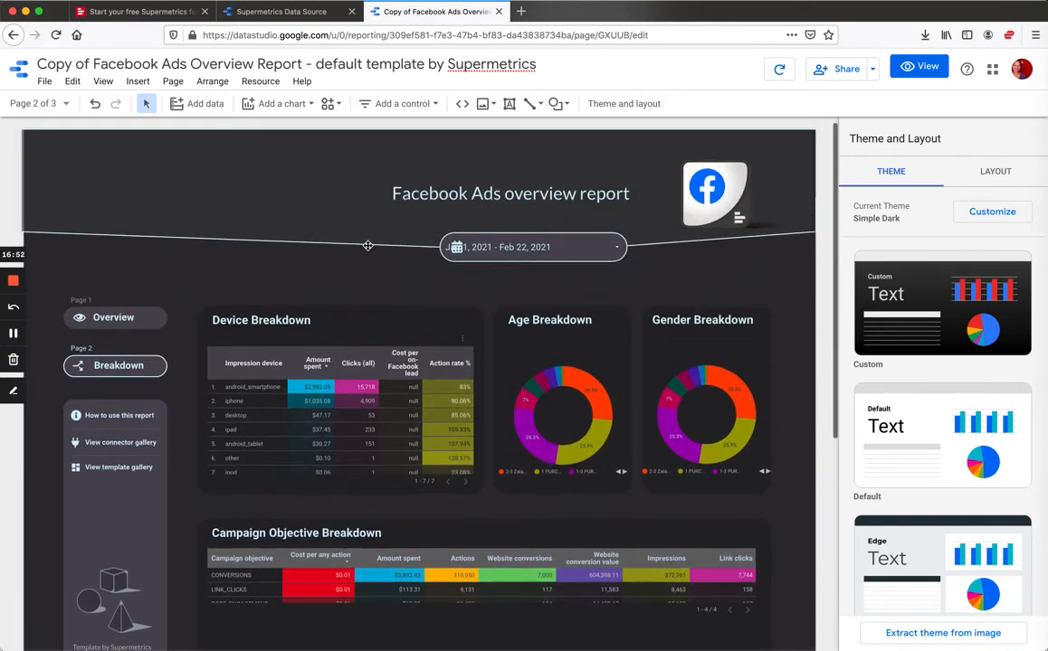
scroll(740, 501, down, 2)
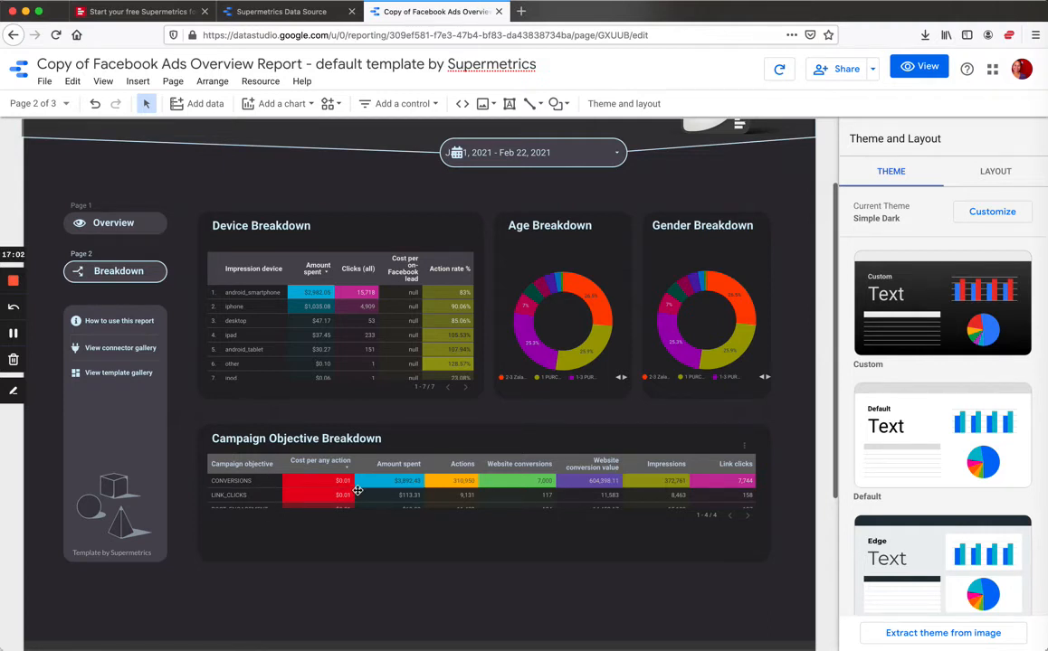
click(606, 462)
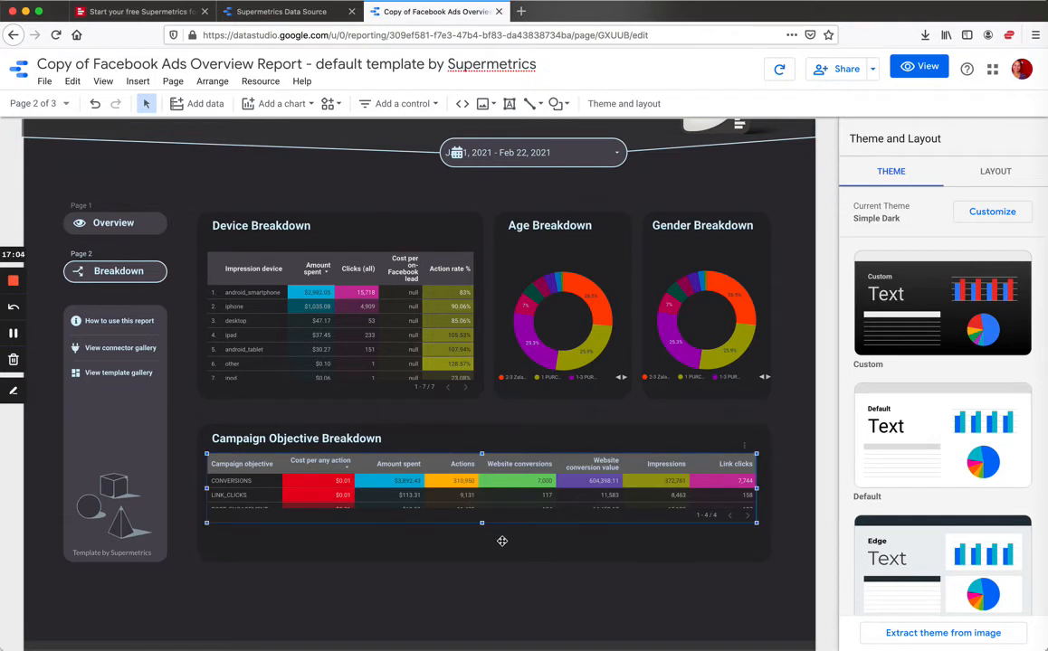
drag(482, 523, 482, 548)
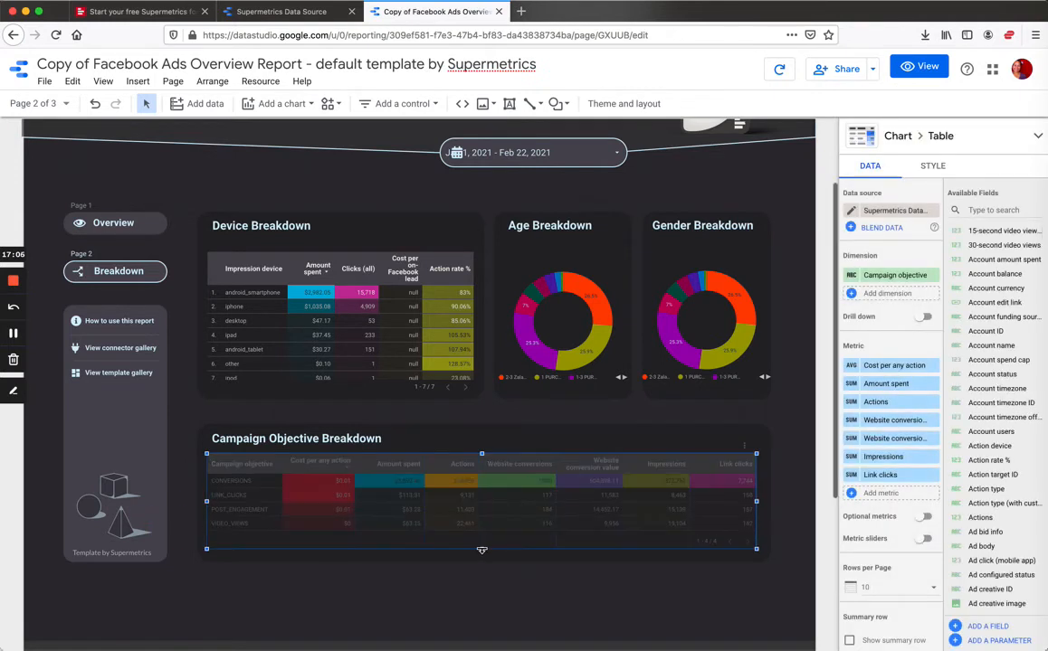
click(781, 549)
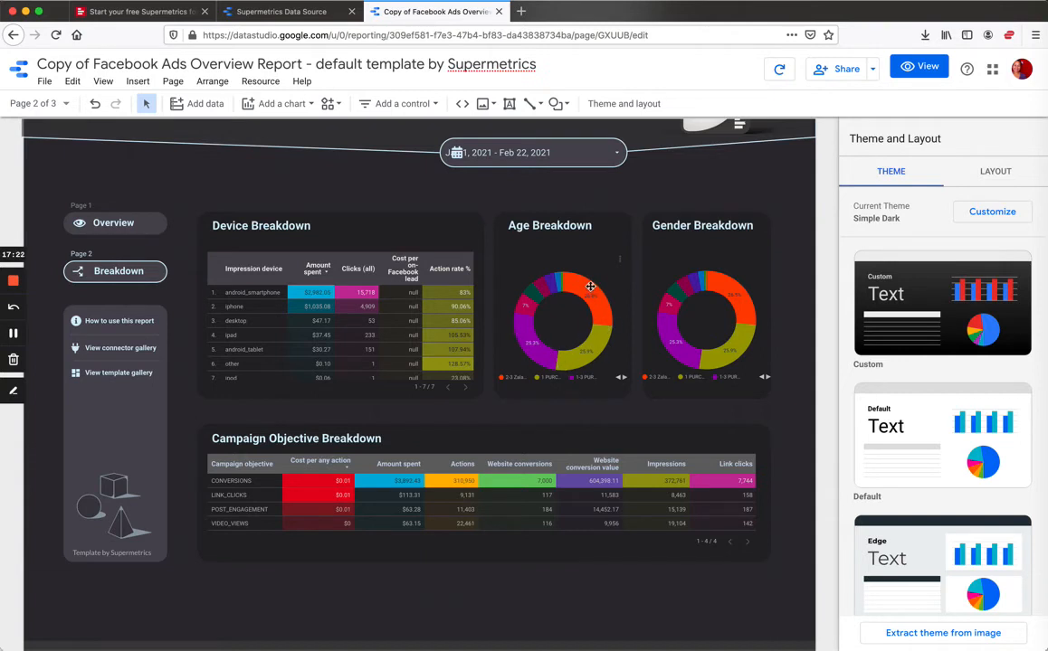
Step: Check the data settings of the Age and Gender Breakdown pie charts and set the Age Breakdown chart's dimension to Age
click(598, 308)
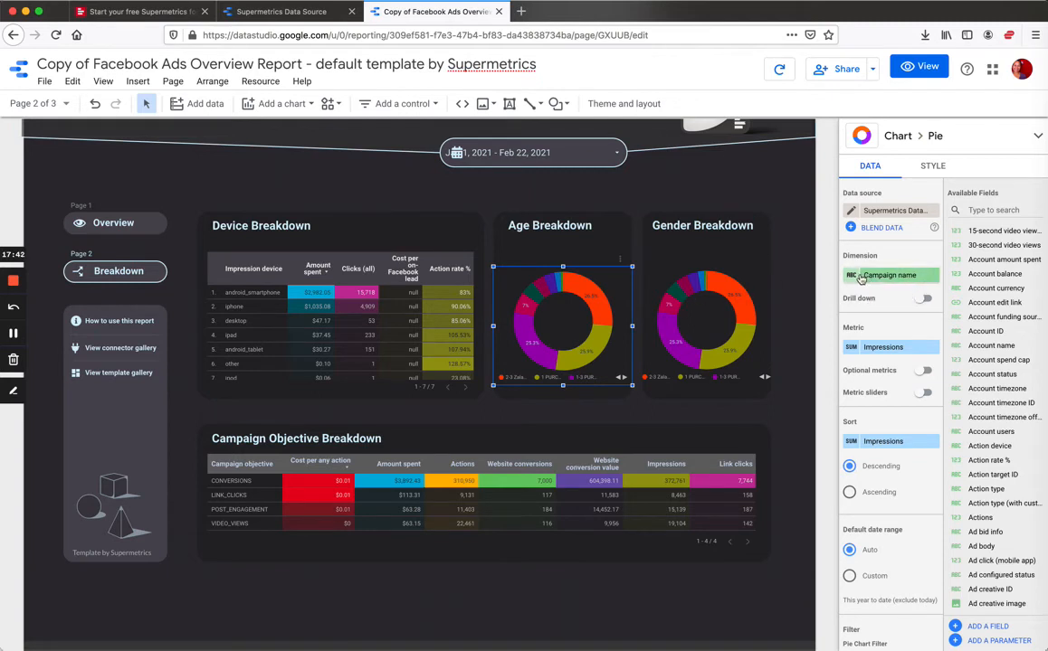
click(685, 271)
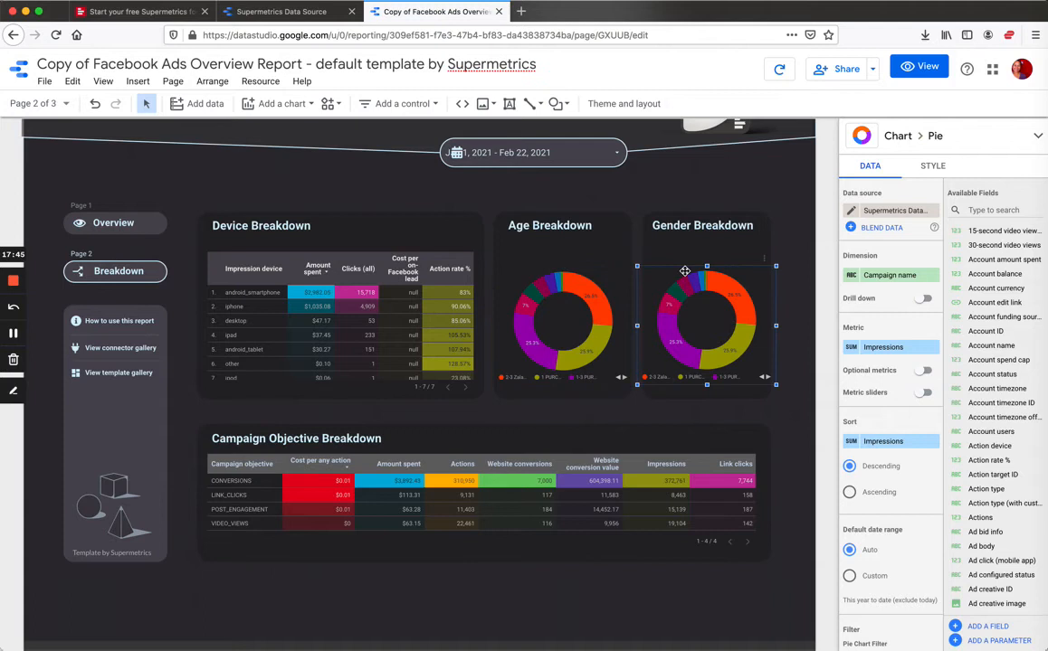
click(552, 302)
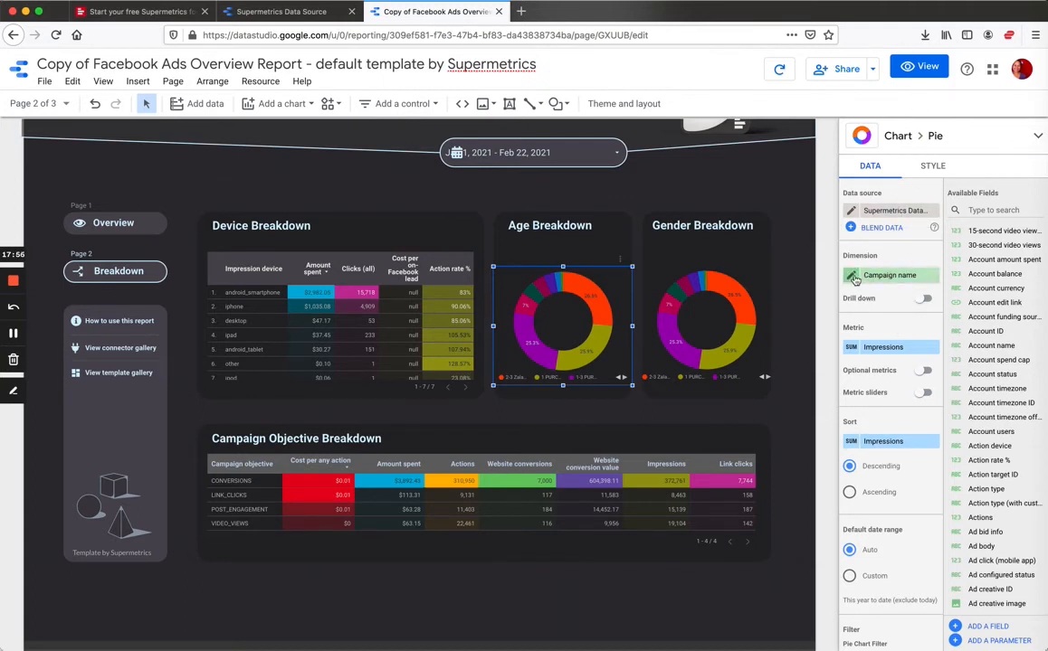
scroll(873, 344, down, 10)
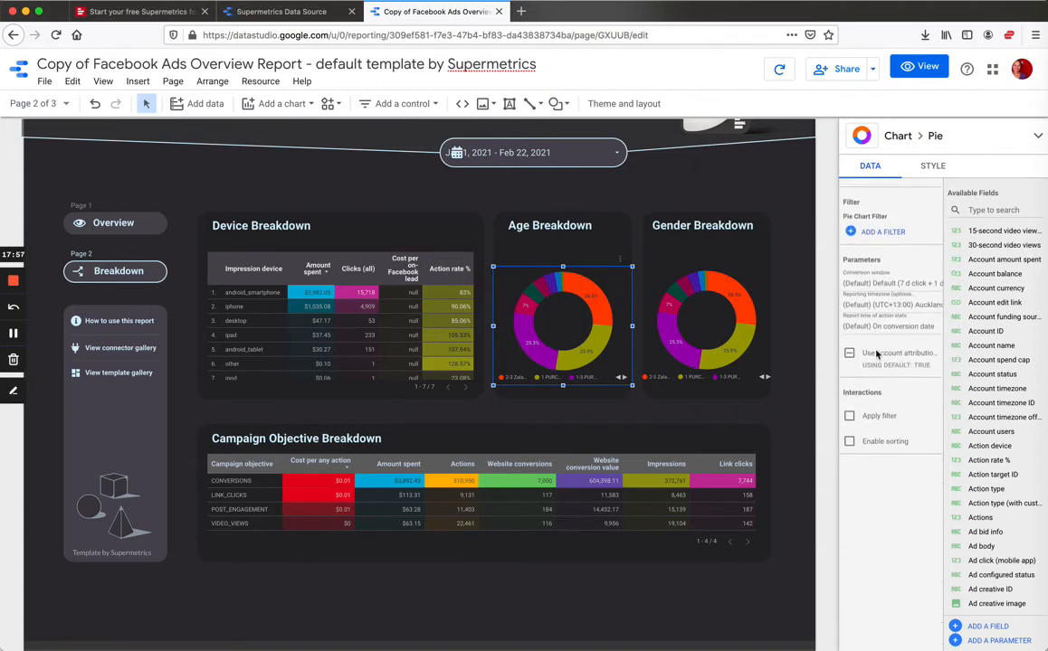
scroll(876, 355, up, 10)
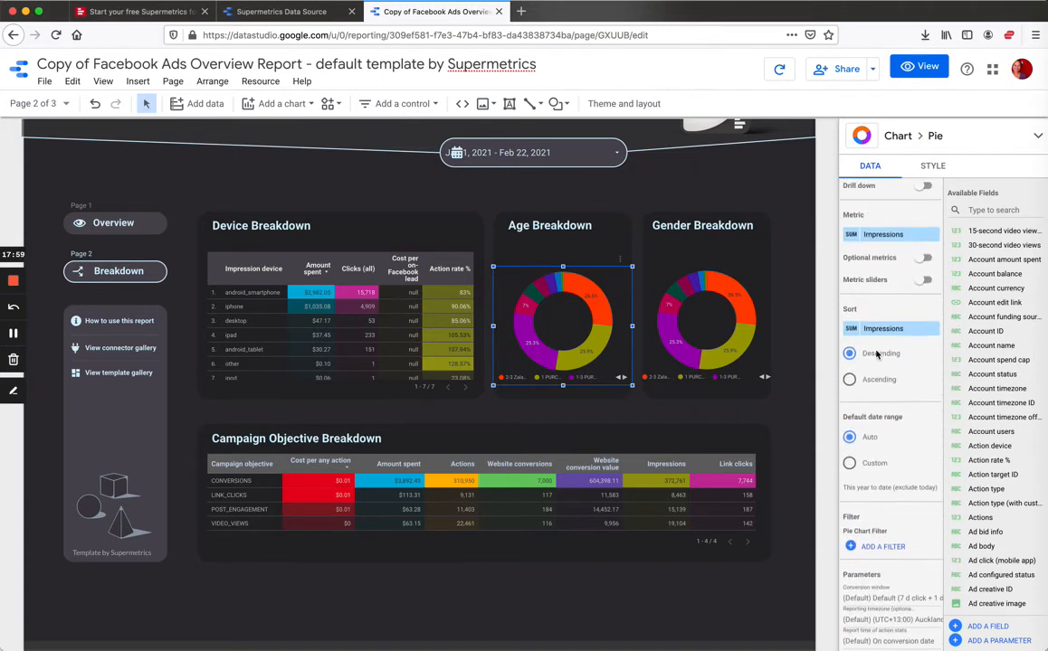
scroll(873, 353, up, 1)
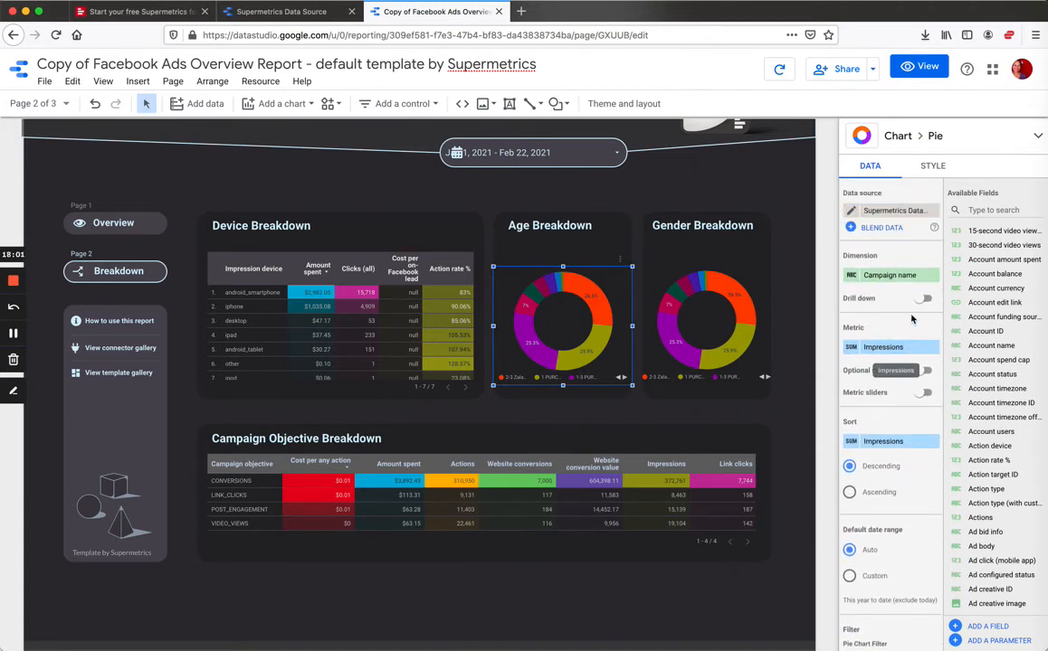
click(878, 275)
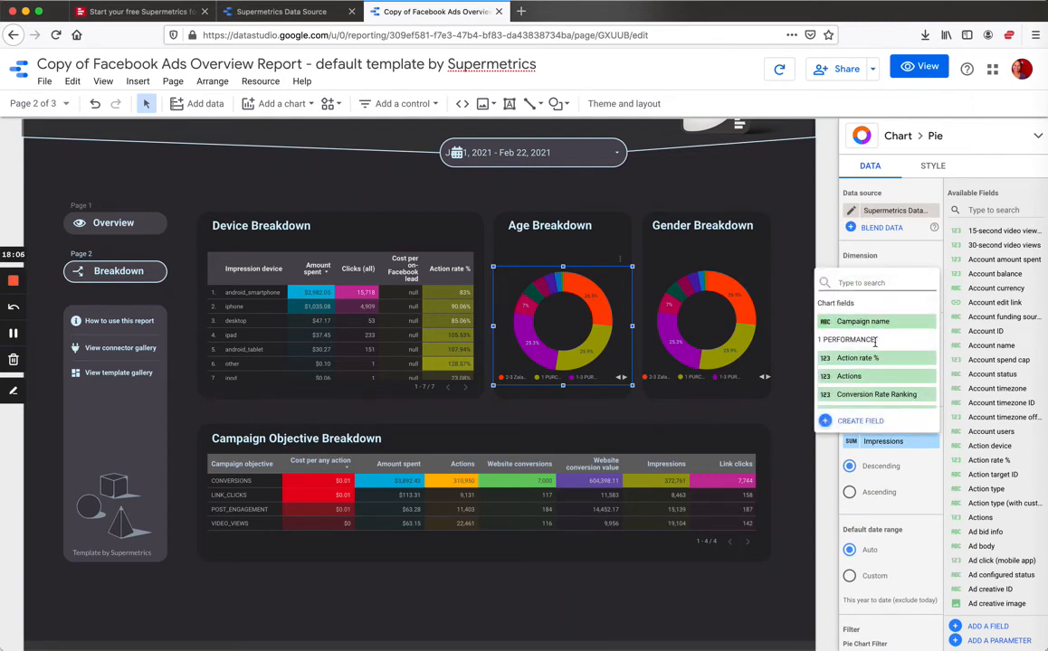
text(age)
scroll(856, 357, down, 6)
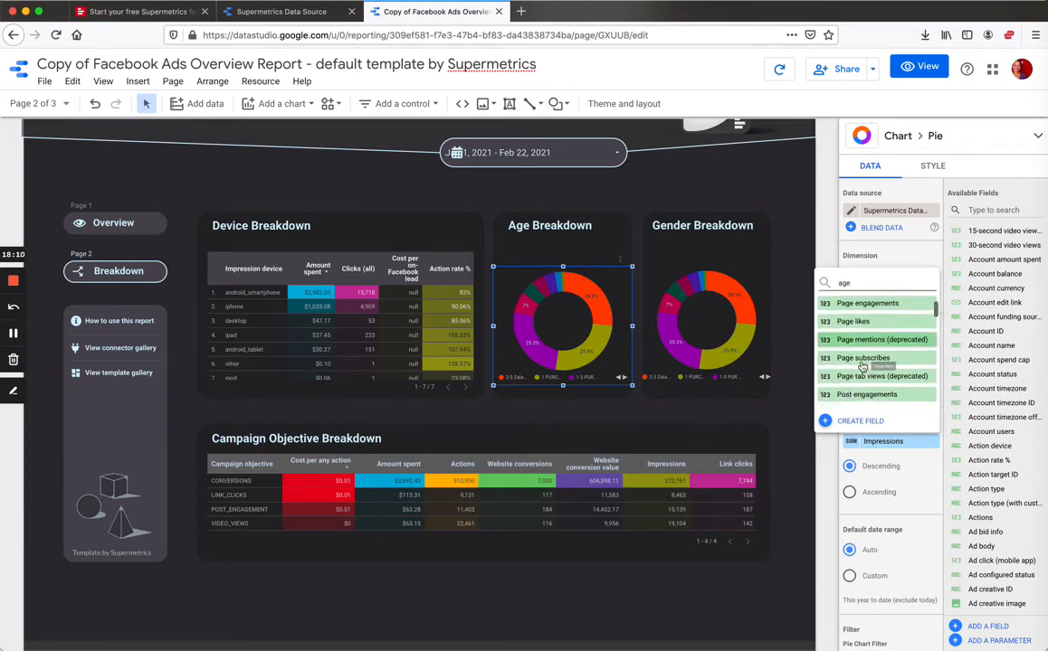
scroll(850, 326, up, 2)
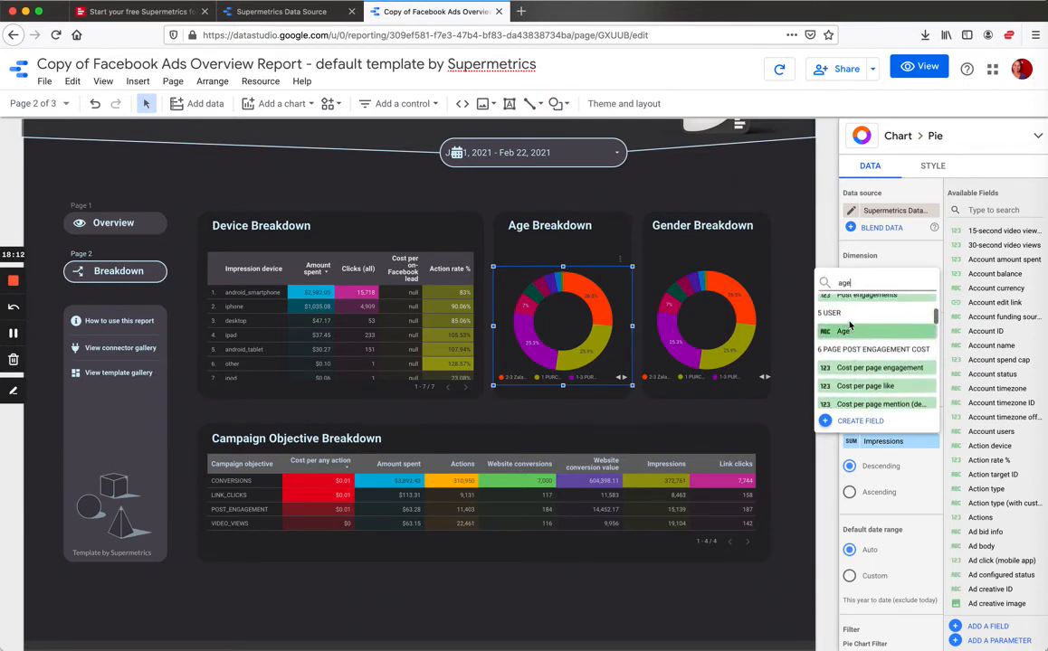
click(853, 336)
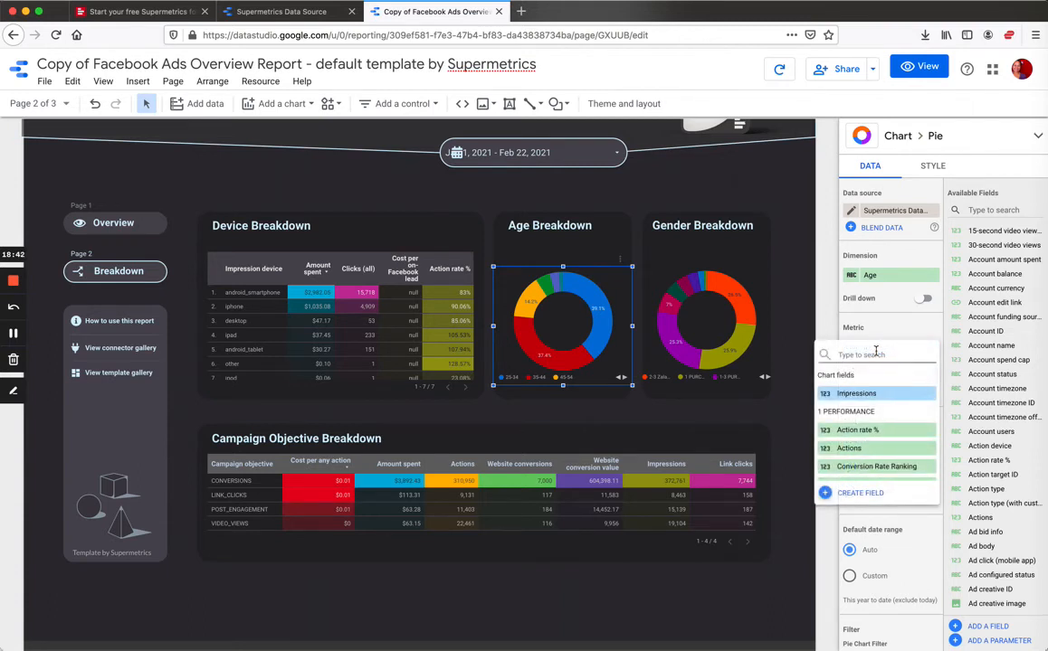
Step: Set the metric of the Age Breakdown pie chart to Website purchases
text(sales)
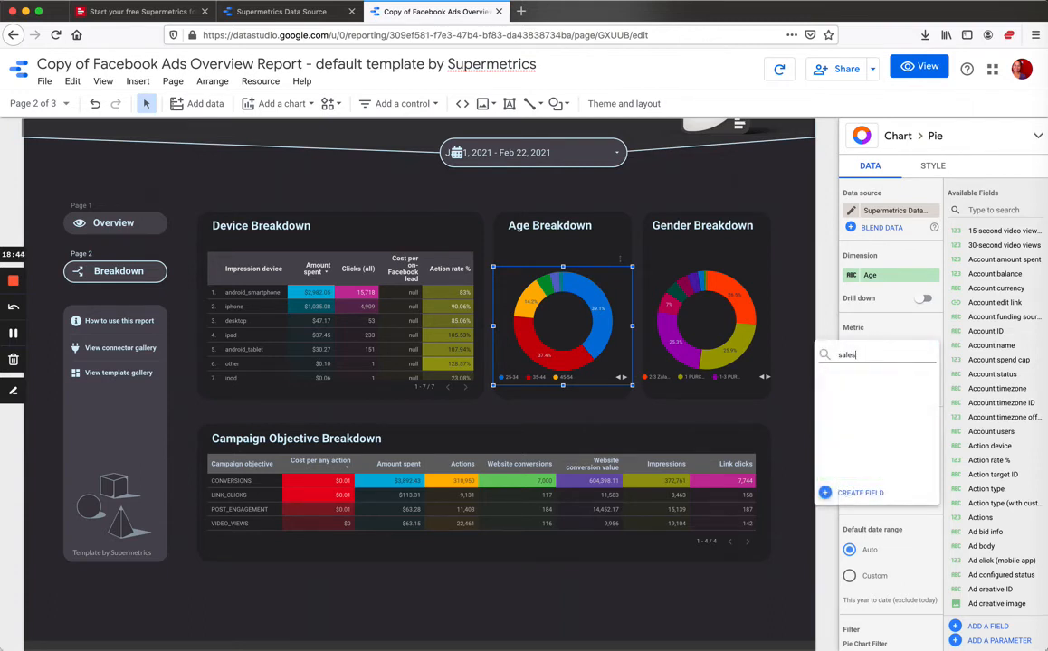
key(BackSpace)
key(BackSpace)
key(BackSpace)
key(BackSpace)
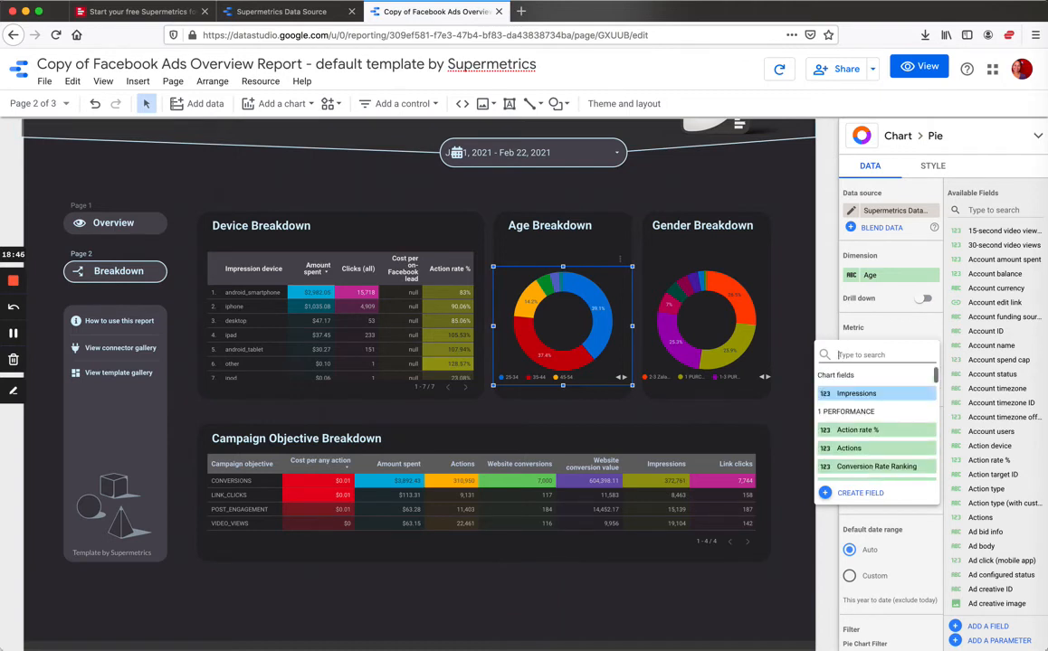
text(purch)
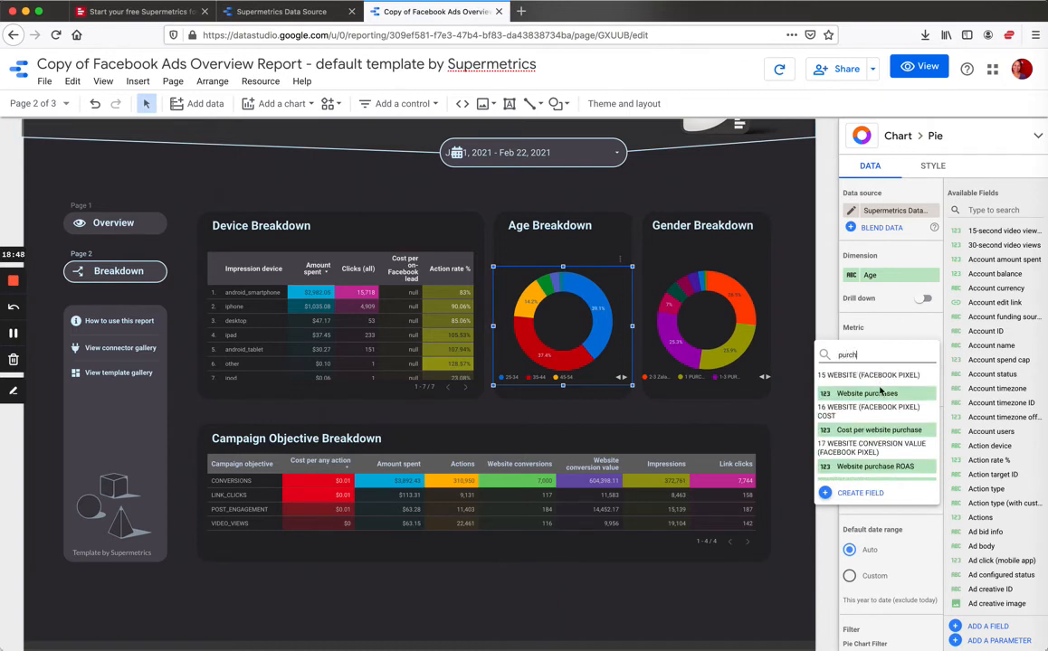
click(868, 394)
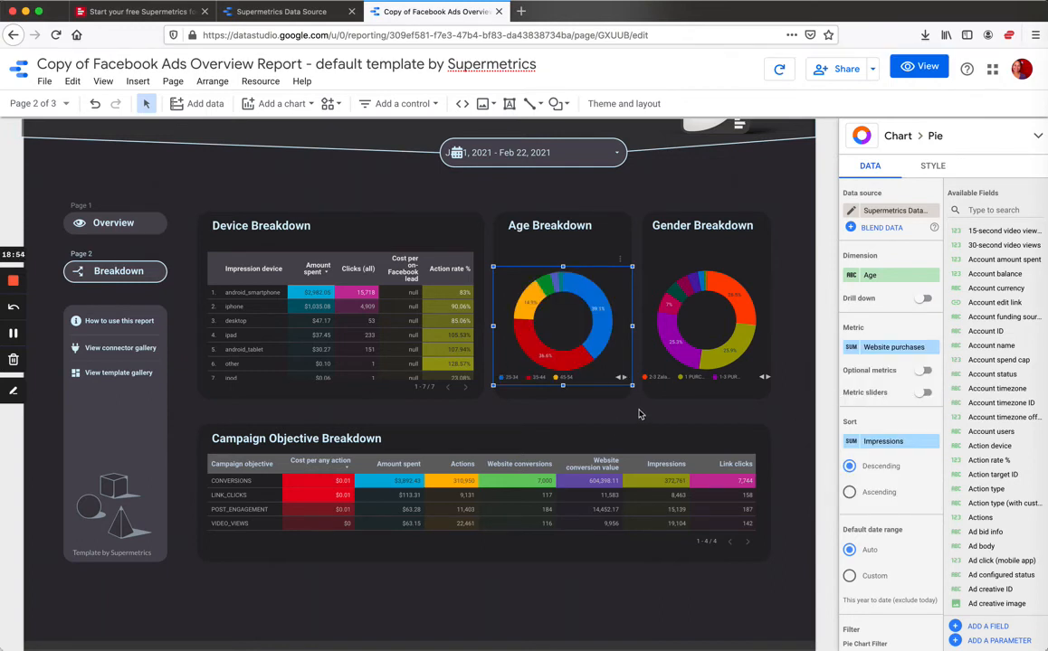
Step: Sort the Age Breakdown pie chart by Website purchases and deselect the chart
click(753, 420)
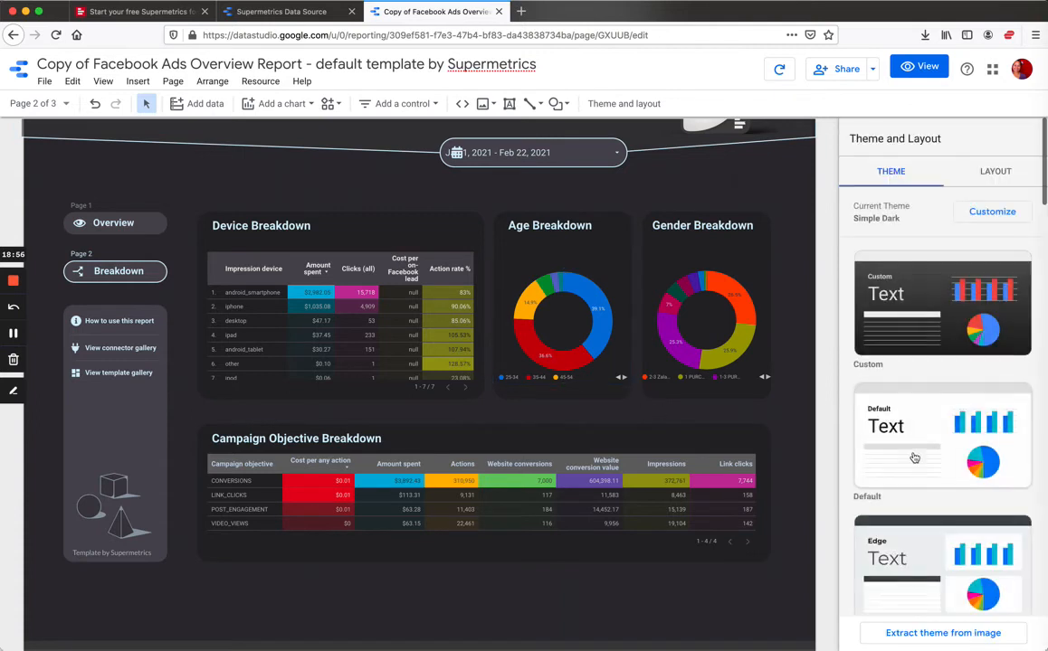
click(592, 360)
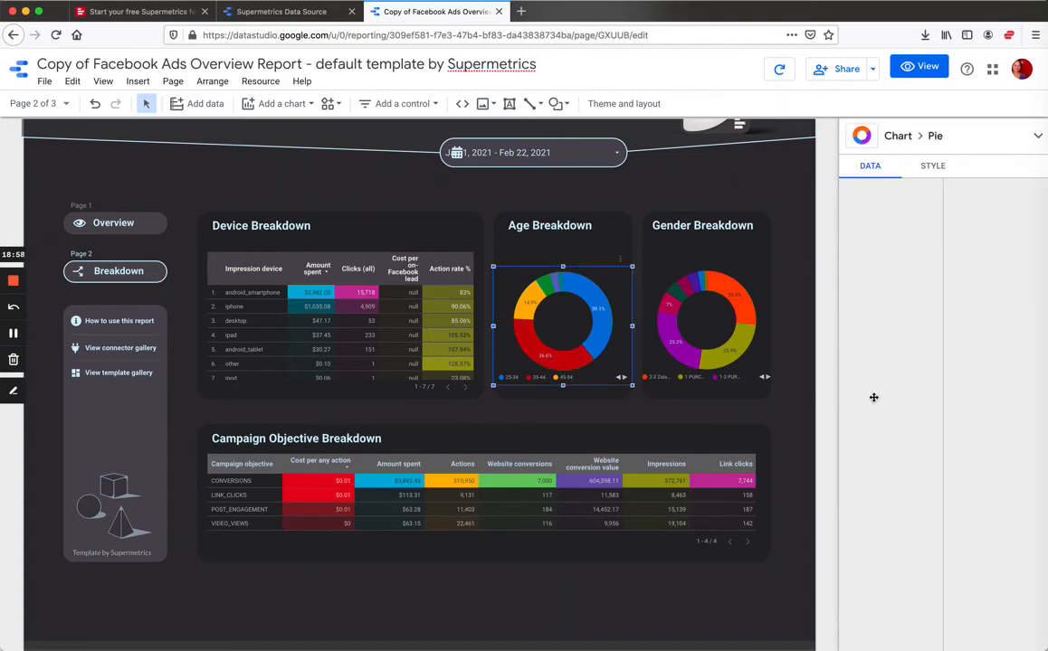
scroll(896, 409, down, 1)
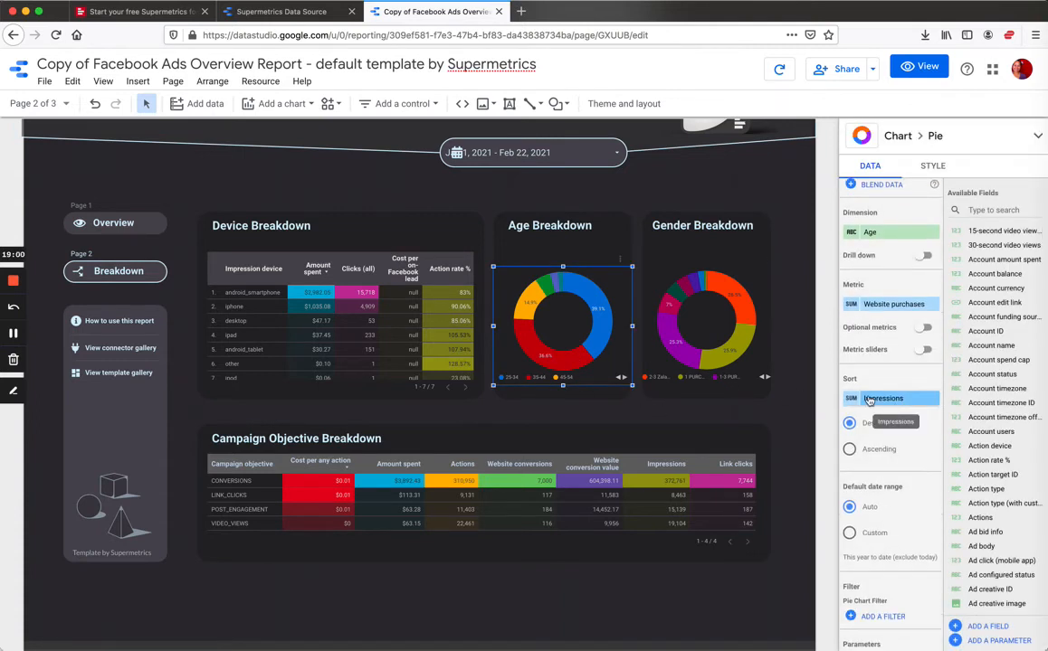
click(904, 400)
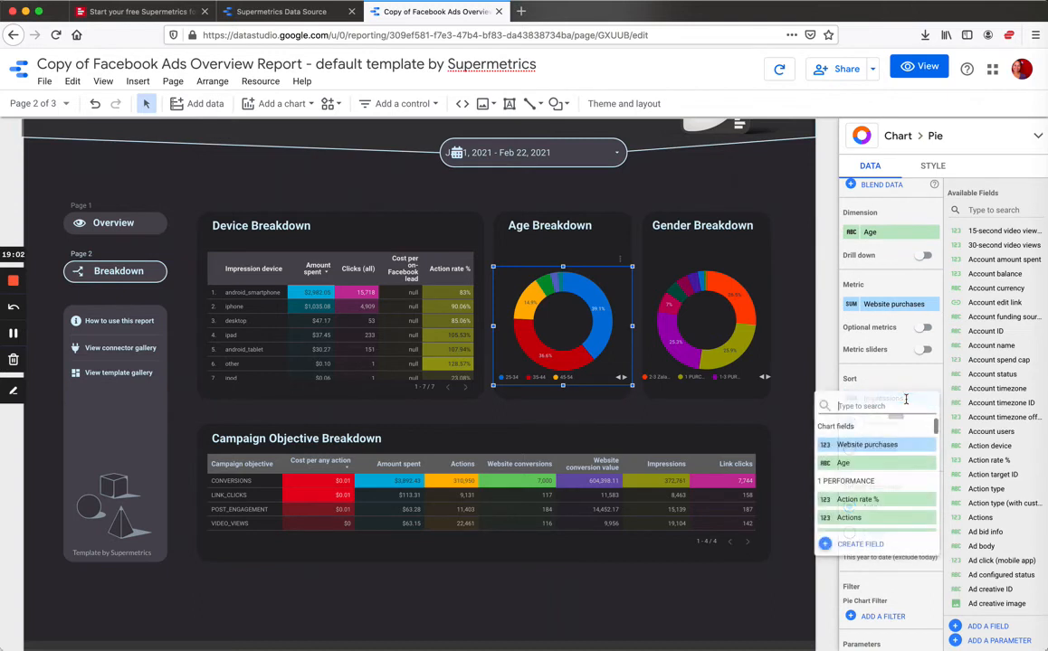
click(890, 446)
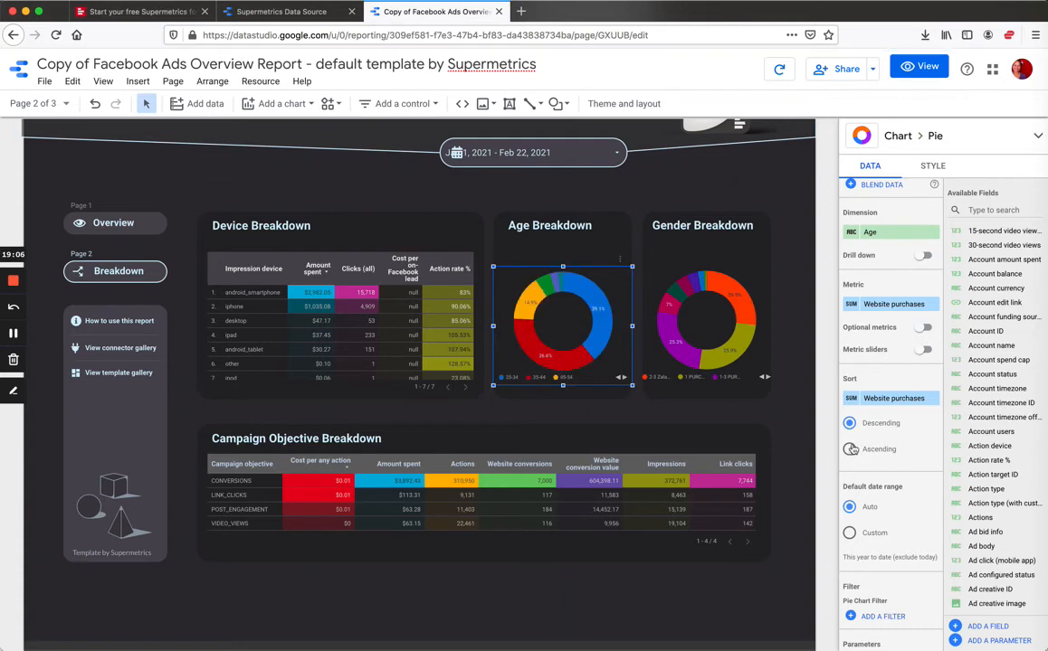
click(611, 412)
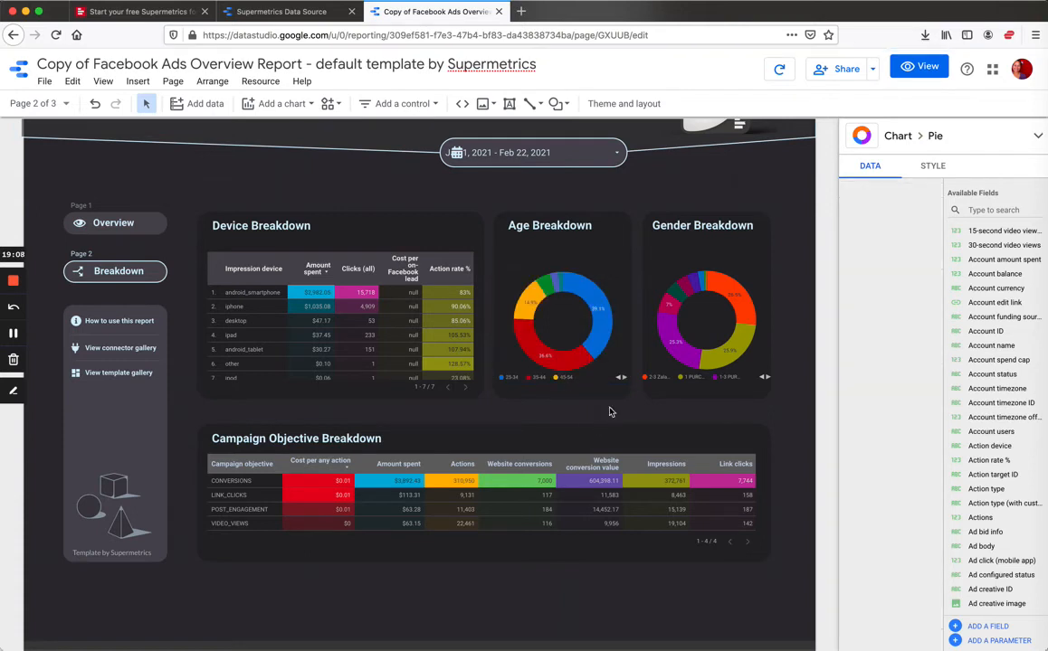
Step: Review the data settings of the Age Breakdown pie chart, from its dimension and metric through the filter, parameters and interactions
click(596, 355)
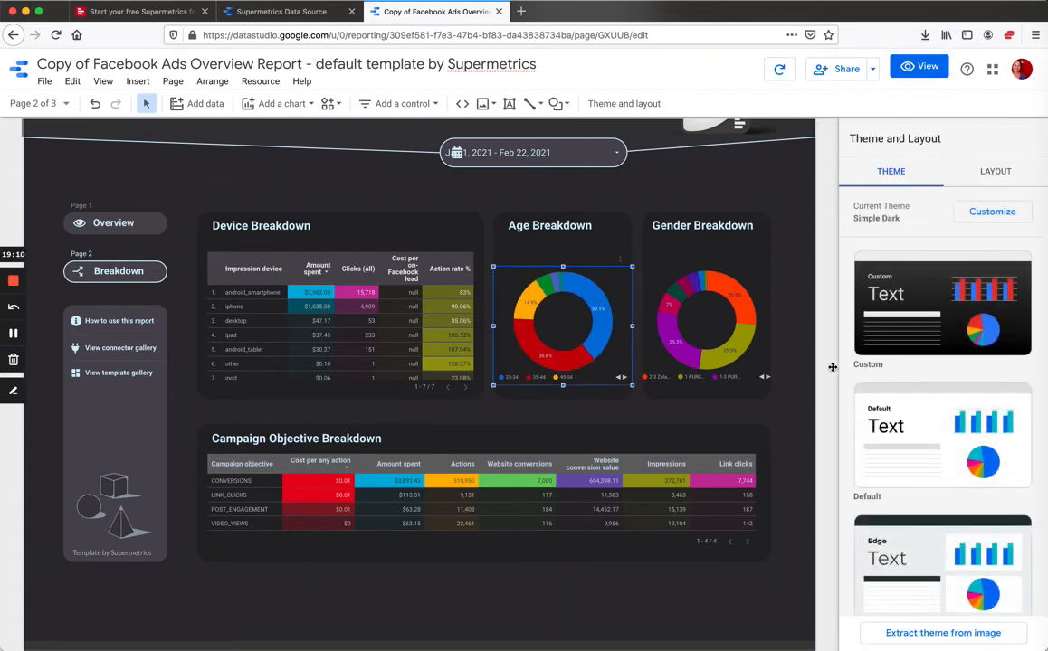
scroll(927, 536, down, 1)
scroll(927, 537, down, 5)
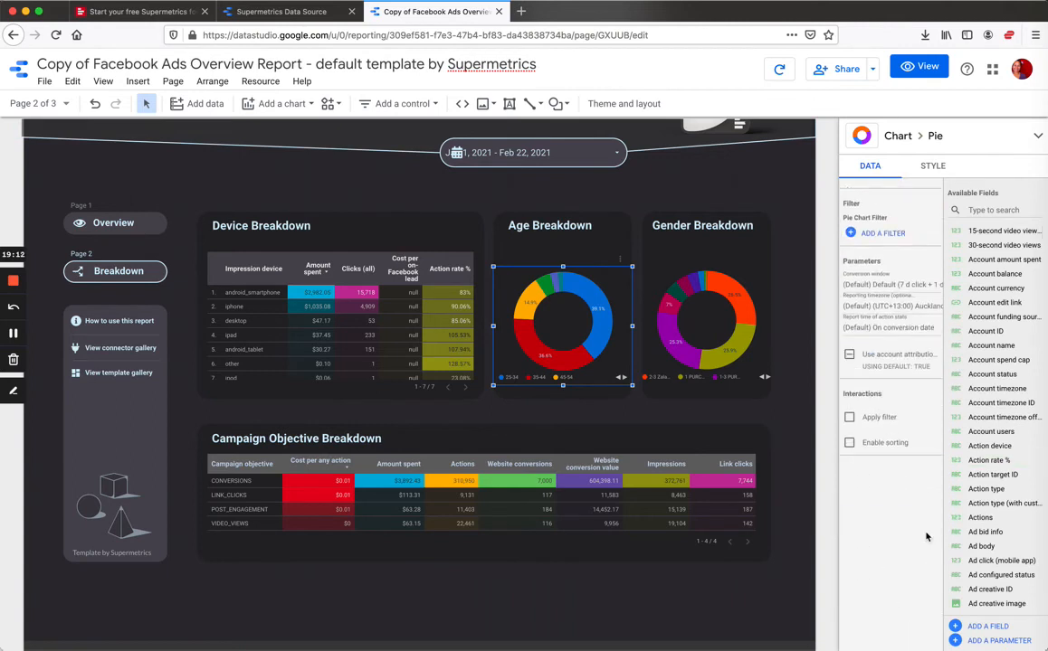
scroll(926, 537, up, 2)
scroll(927, 537, up, 4)
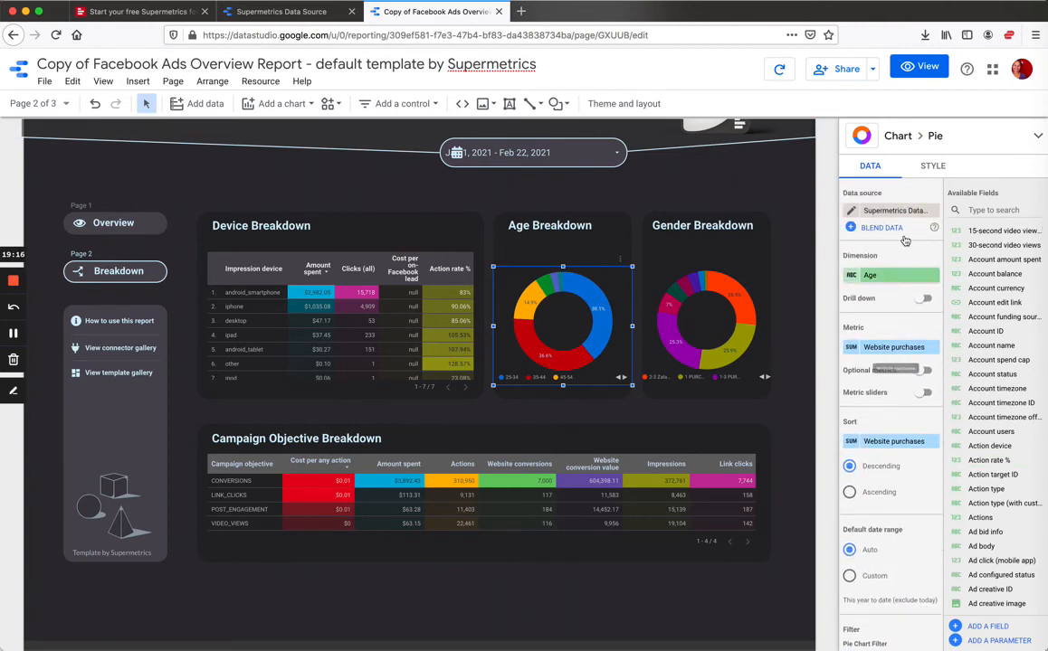
Step: Set the dimension of the Gender Breakdown pie chart to Gender and deselect the chart
click(704, 329)
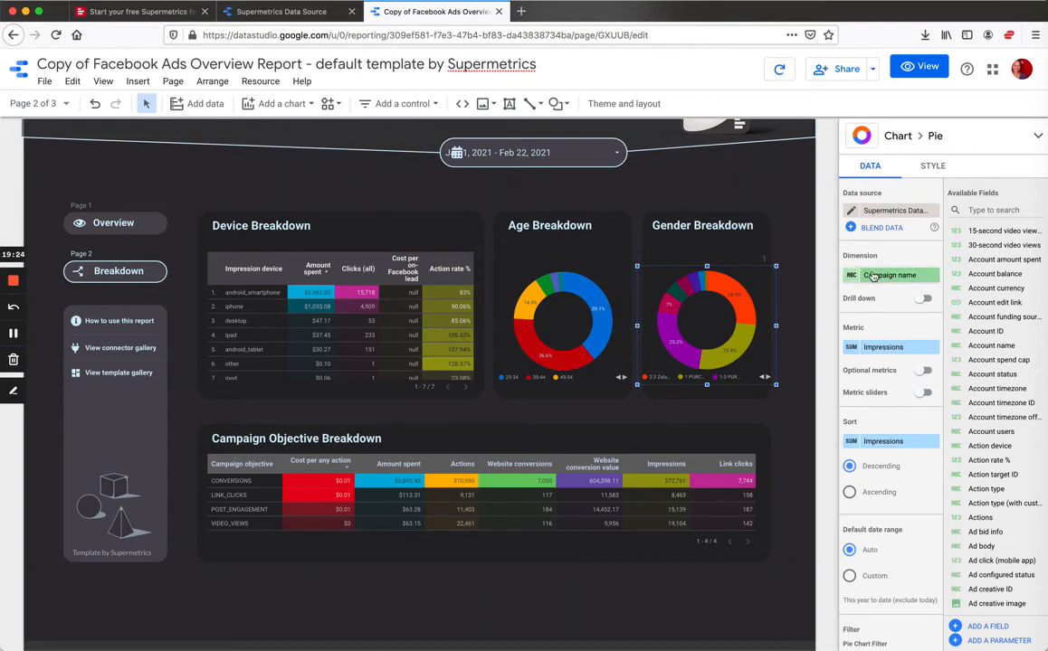
click(875, 276)
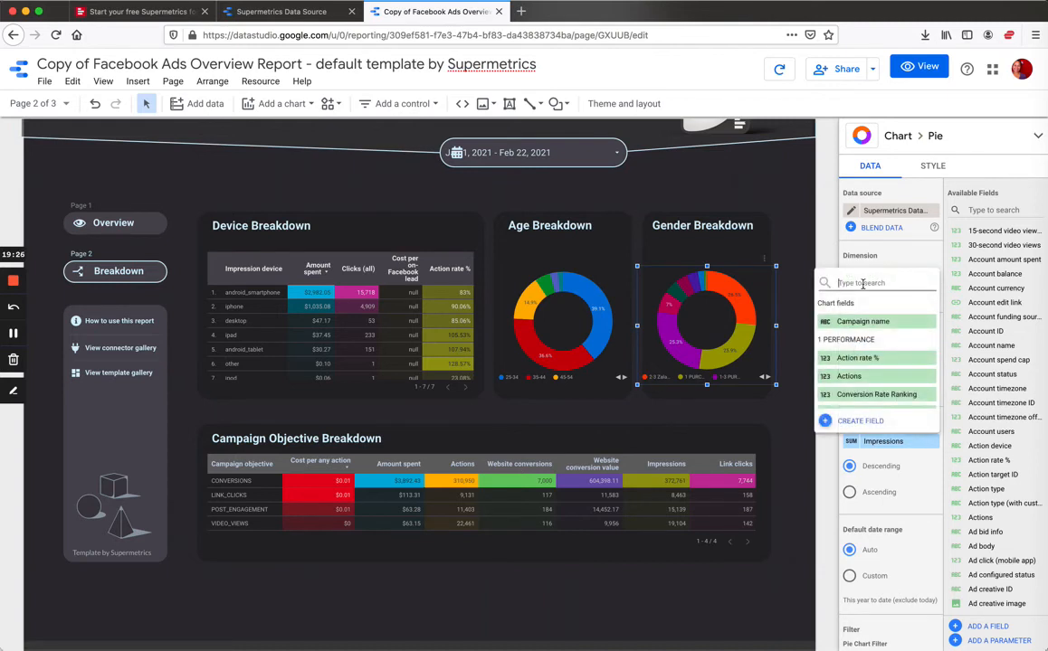
text(gen)
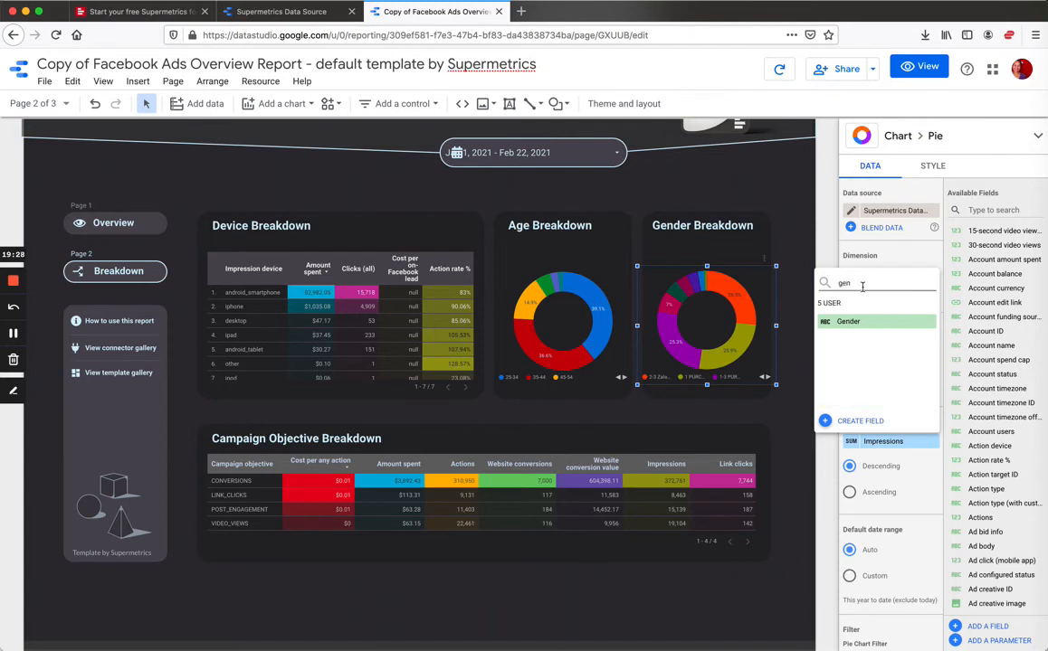
click(882, 322)
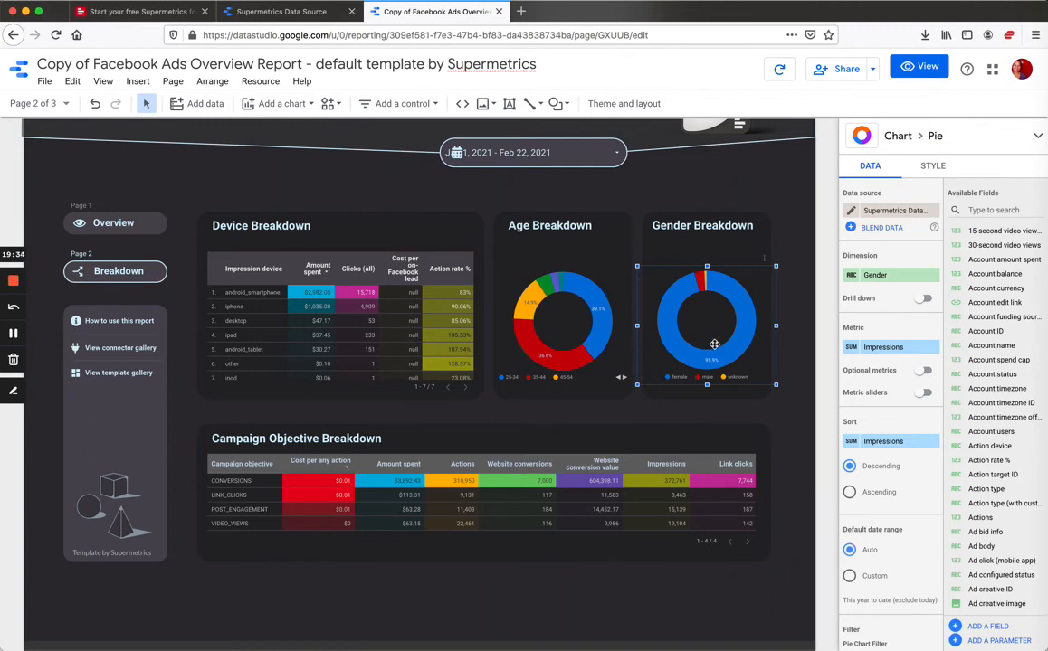
click(873, 350)
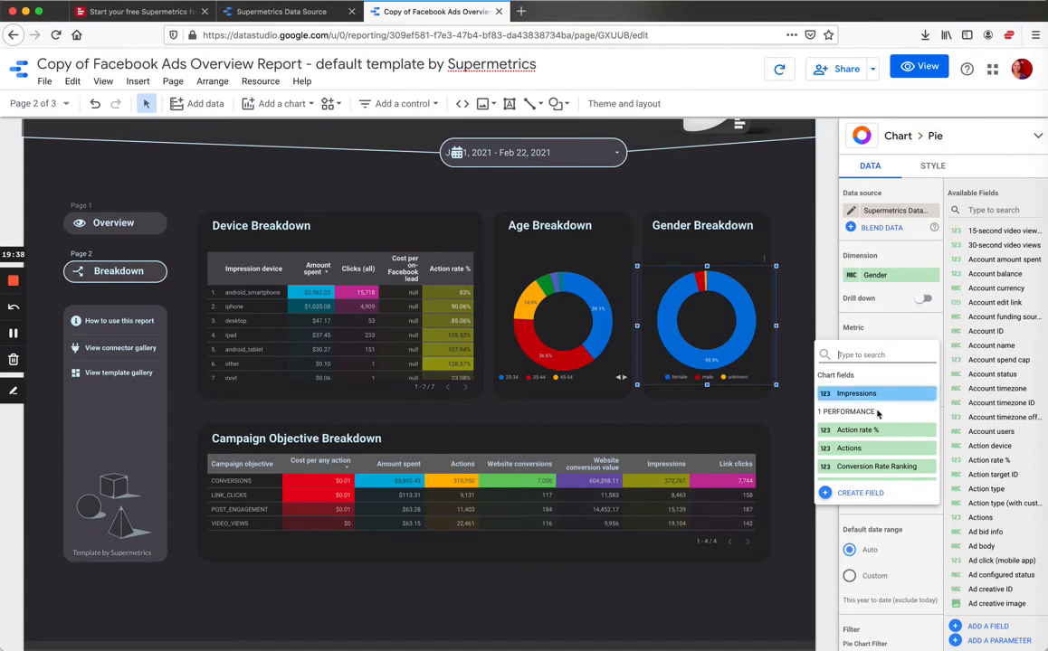
click(859, 329)
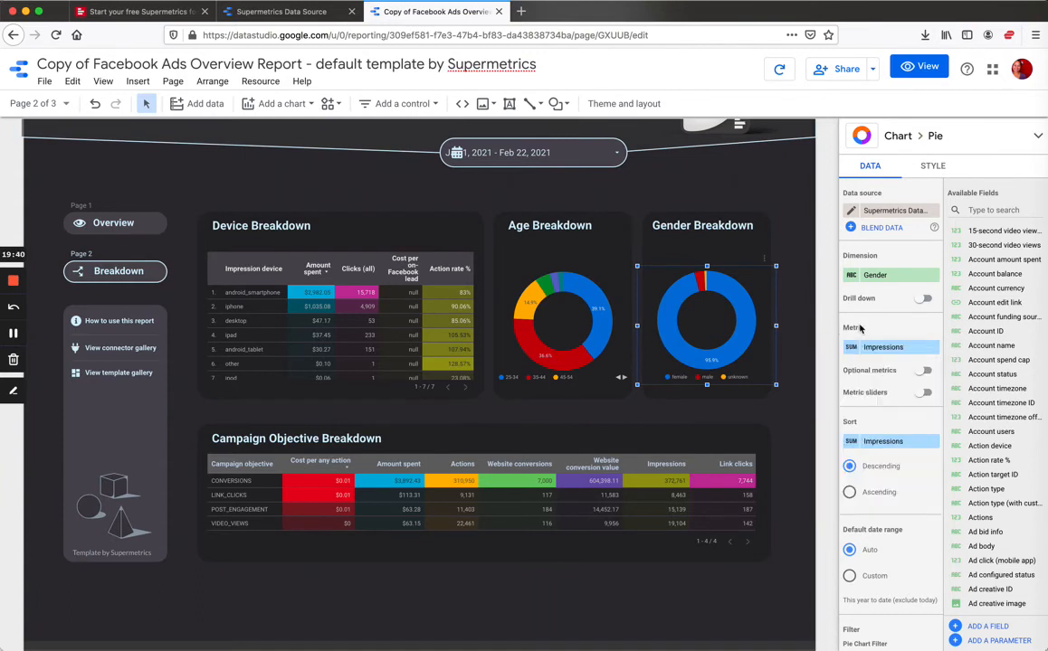
click(722, 406)
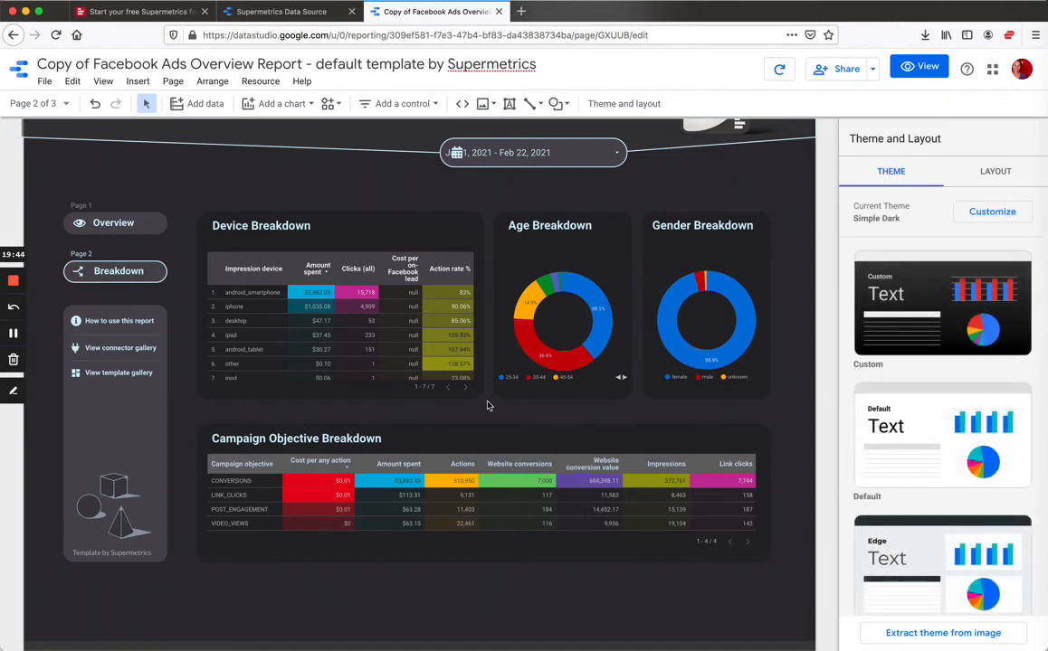
Step: Look over the finished Breakdown page and switch to Page 1 - Overview of the report
scroll(487, 406, down, 1)
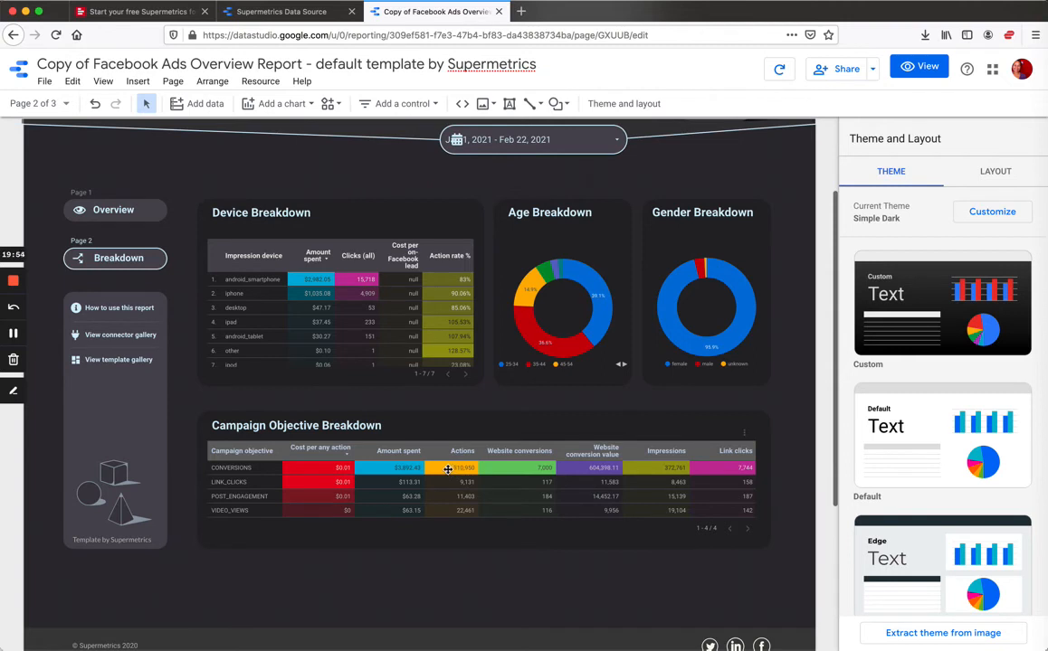
scroll(629, 333, down, 3)
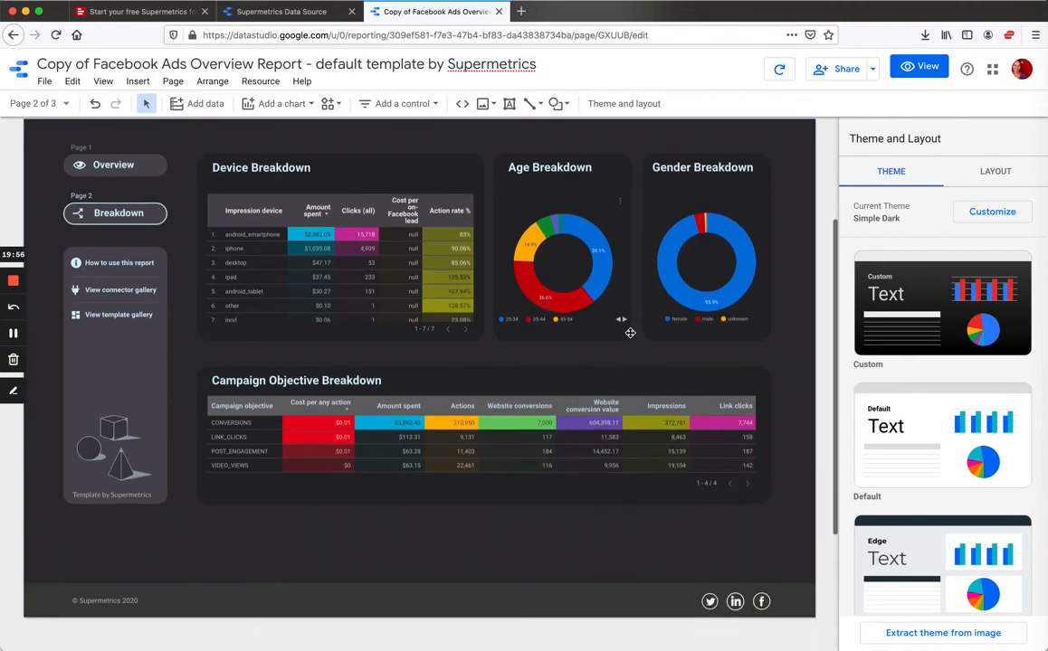
scroll(630, 332, up, 4)
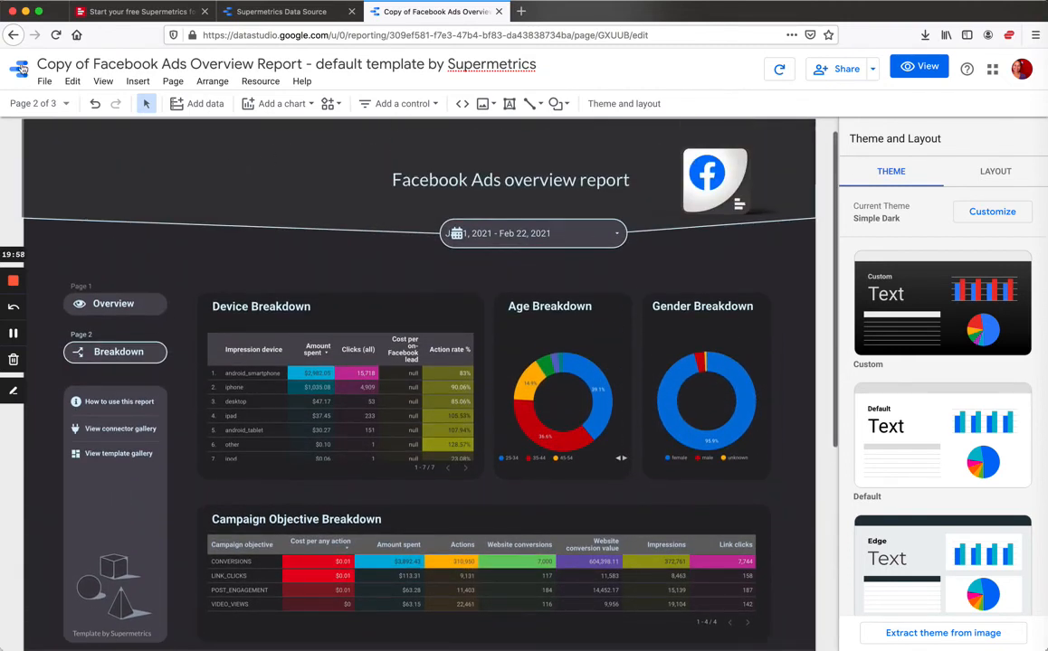
click(33, 101)
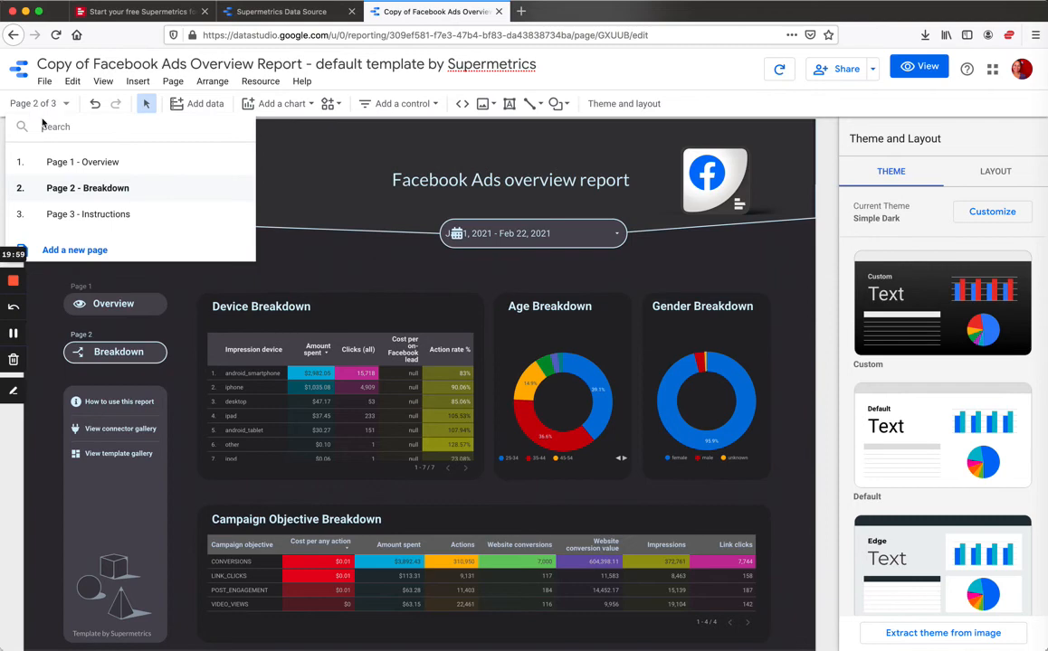
click(65, 164)
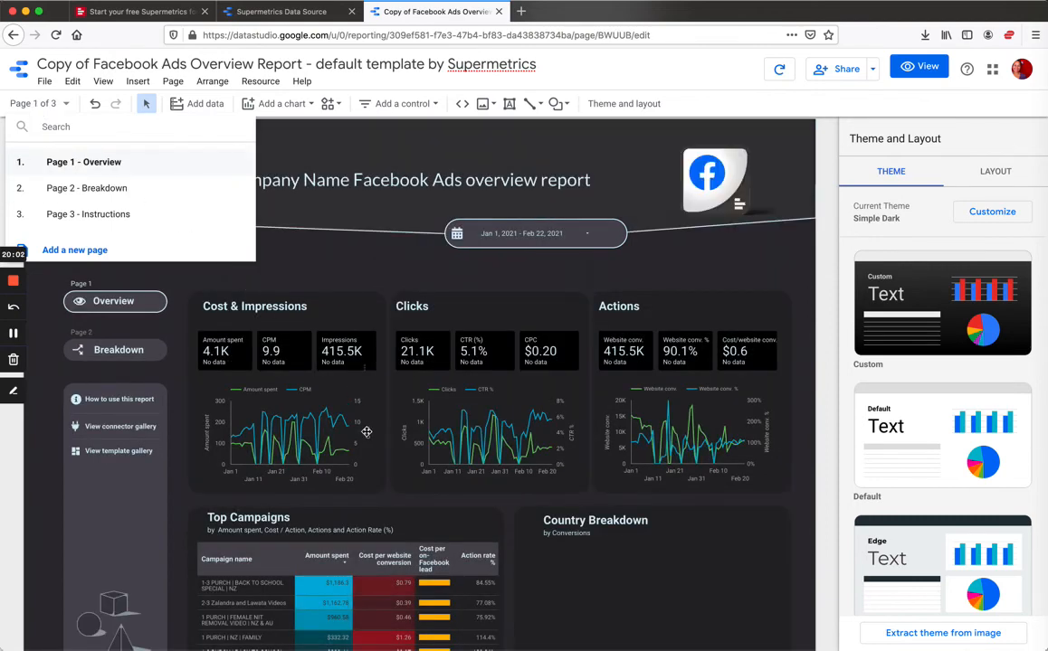
click(496, 432)
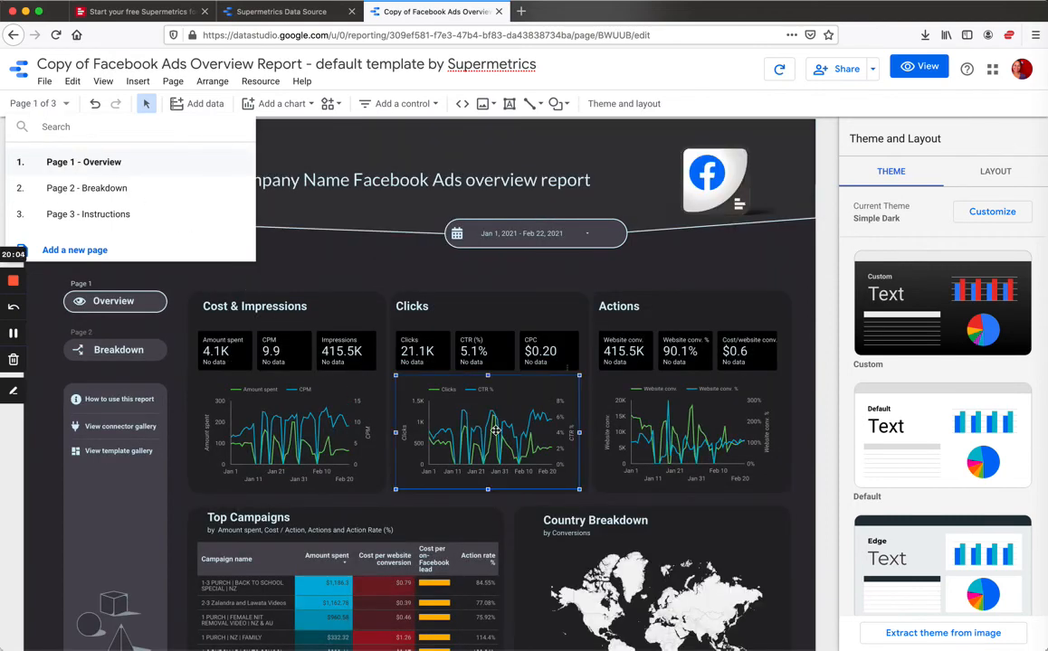
click(277, 272)
Step: Check the metrics of the Amount spent, CPM and Impressions scorecards in the Cost & Impressions section
click(222, 356)
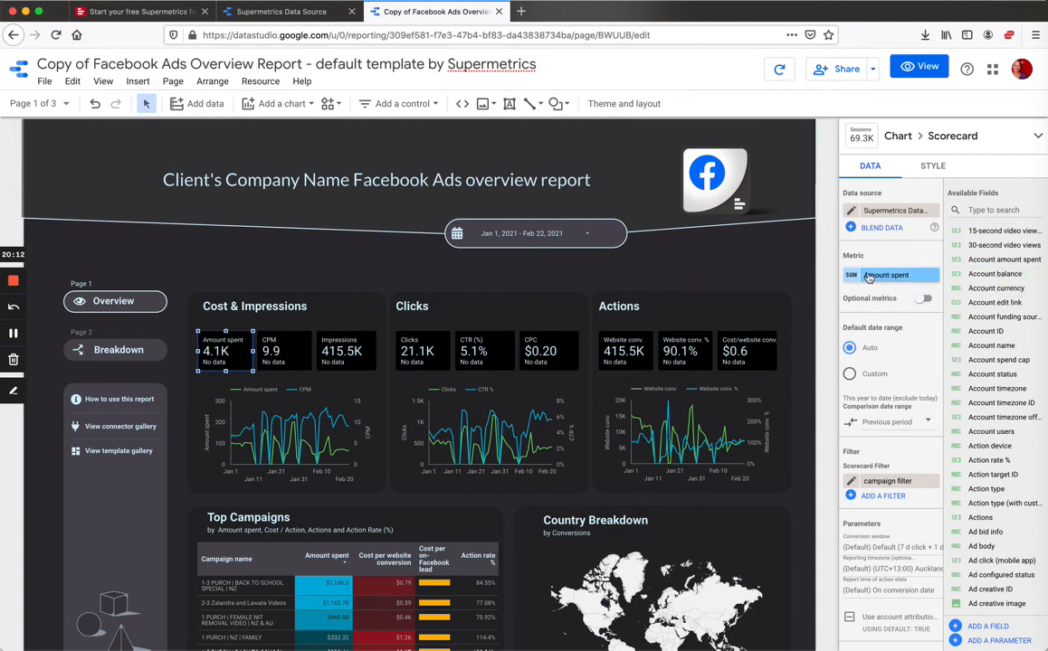
click(285, 354)
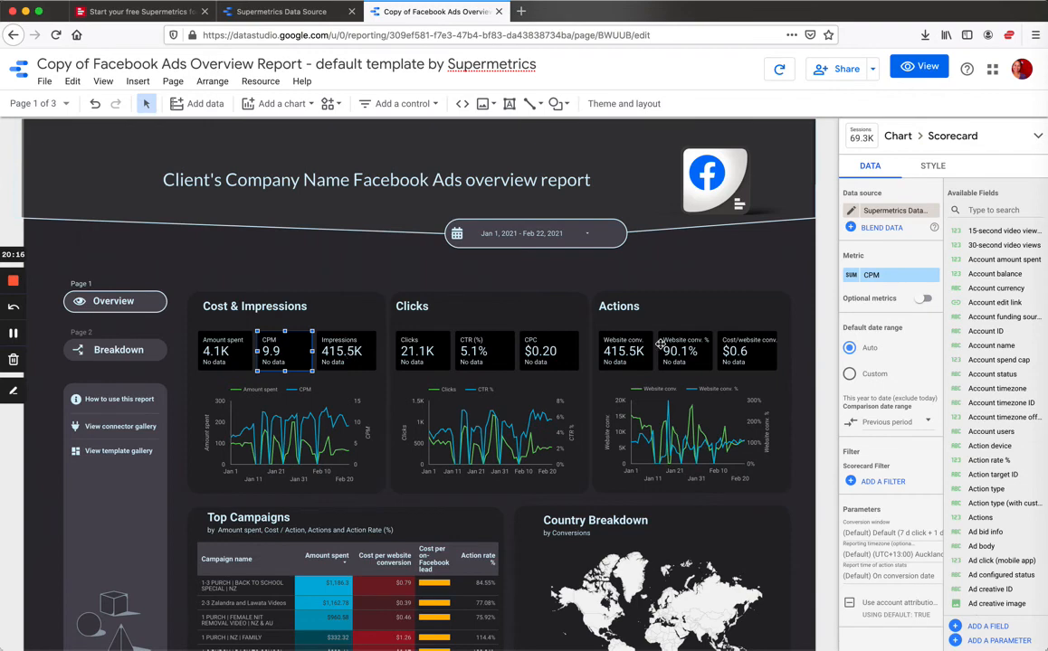
click(362, 360)
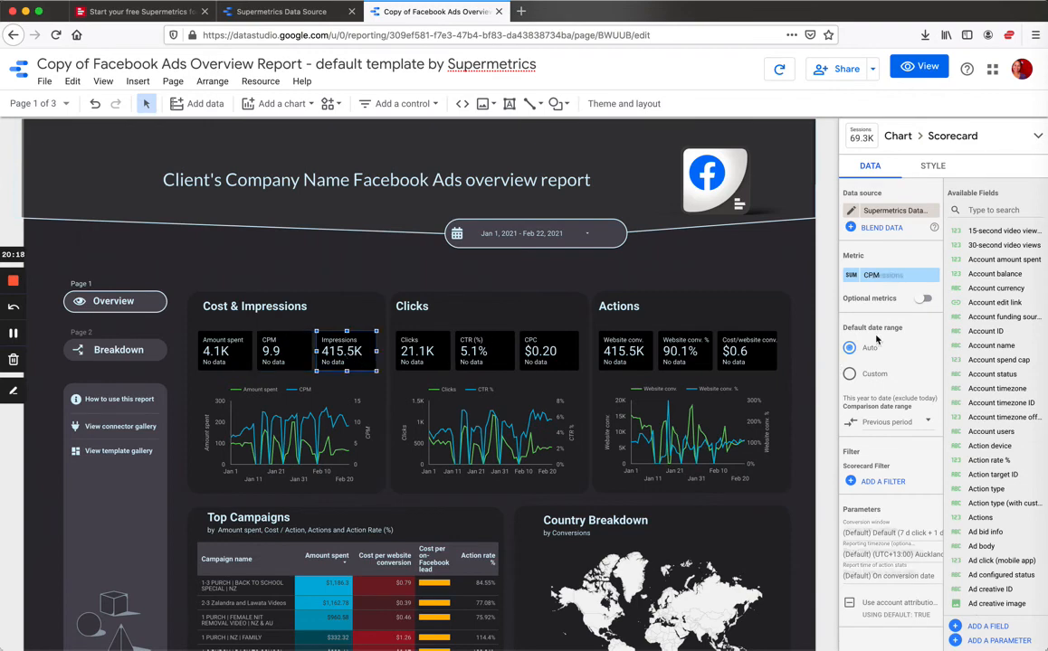
click(360, 276)
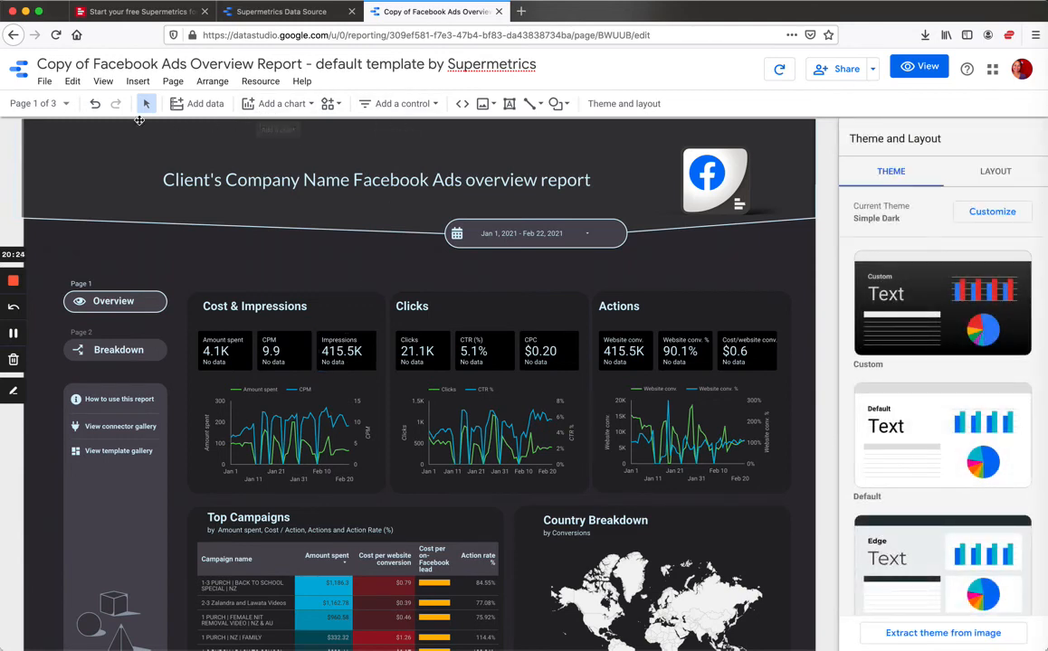
Step: View the options for sharing the report with people, close them without sending, and refresh the report data
click(825, 78)
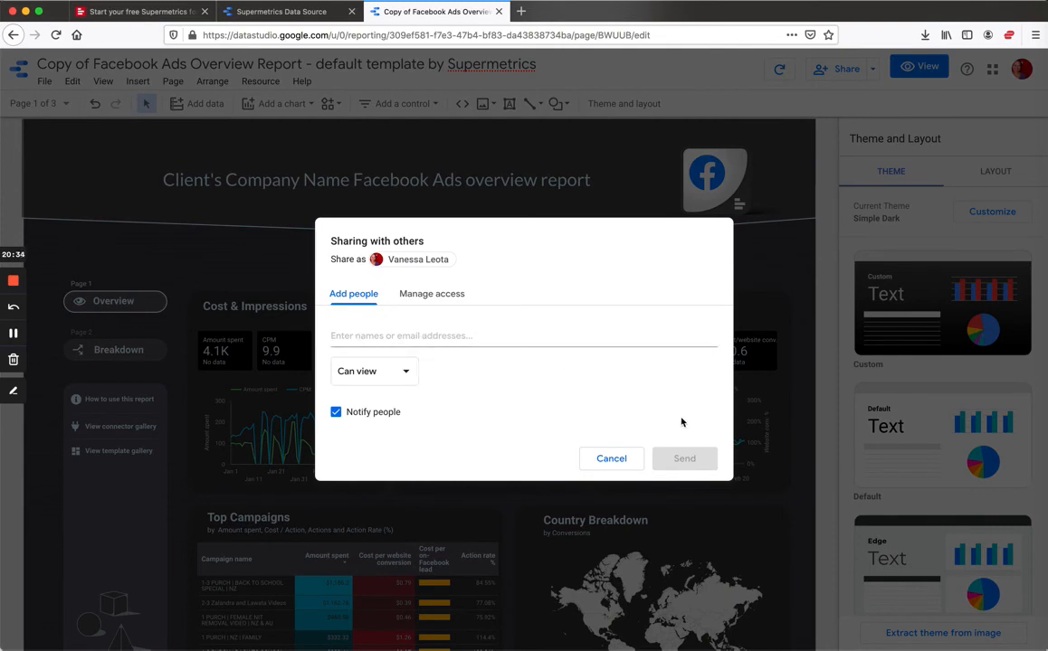
click(623, 459)
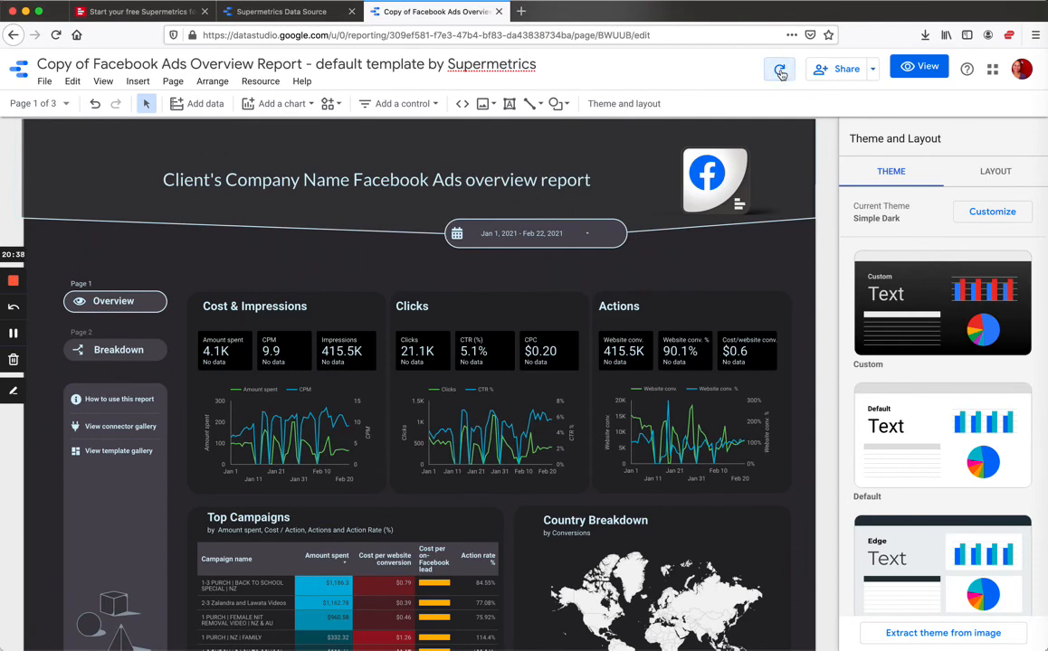
click(779, 70)
Step: Start a scheduled email delivery of the report that includes only Page 1 - Overview and Page 2 - Breakdown
click(873, 70)
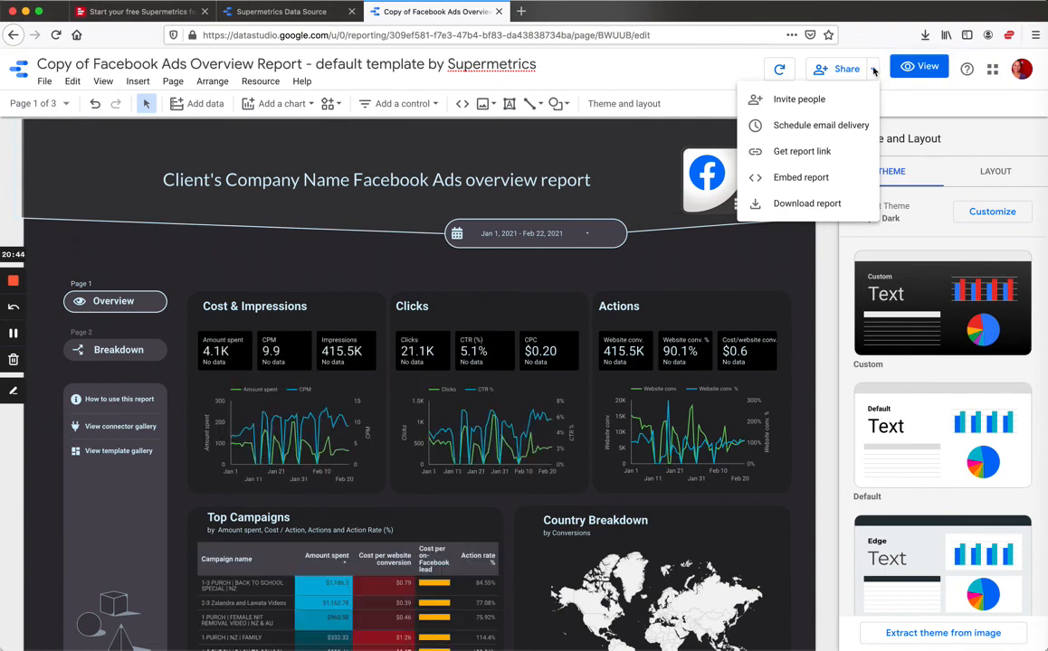
click(827, 130)
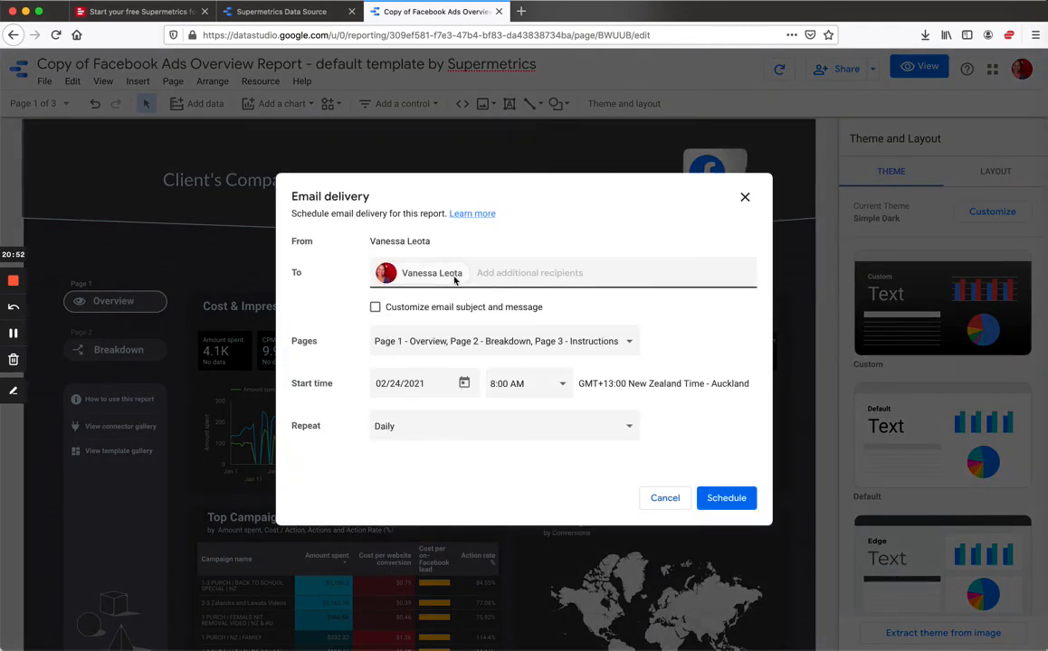
click(412, 342)
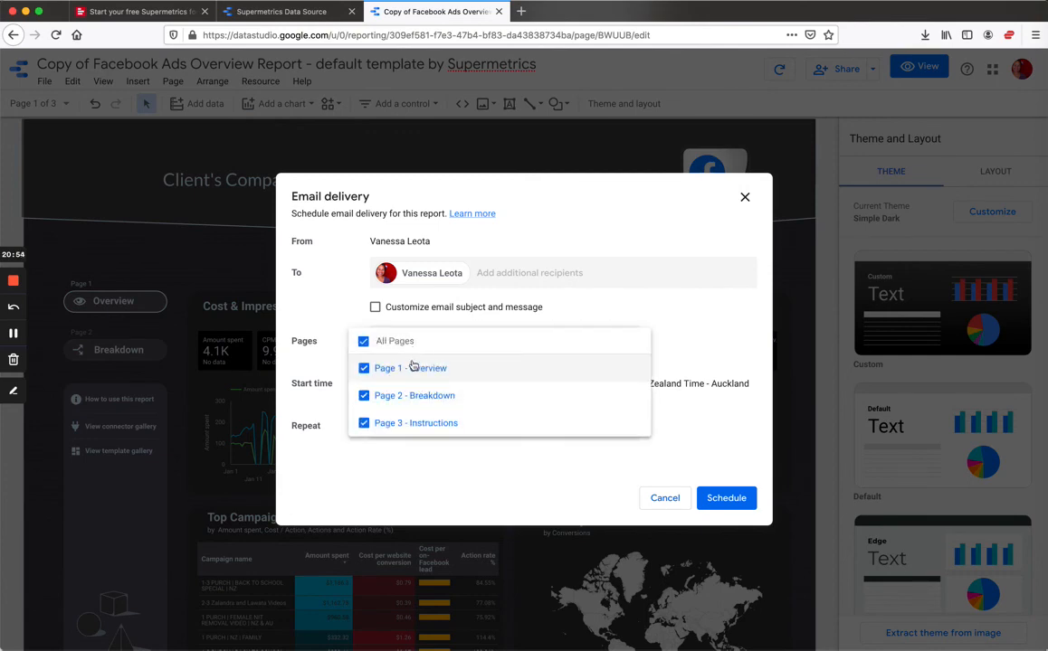
click(363, 341)
click(364, 368)
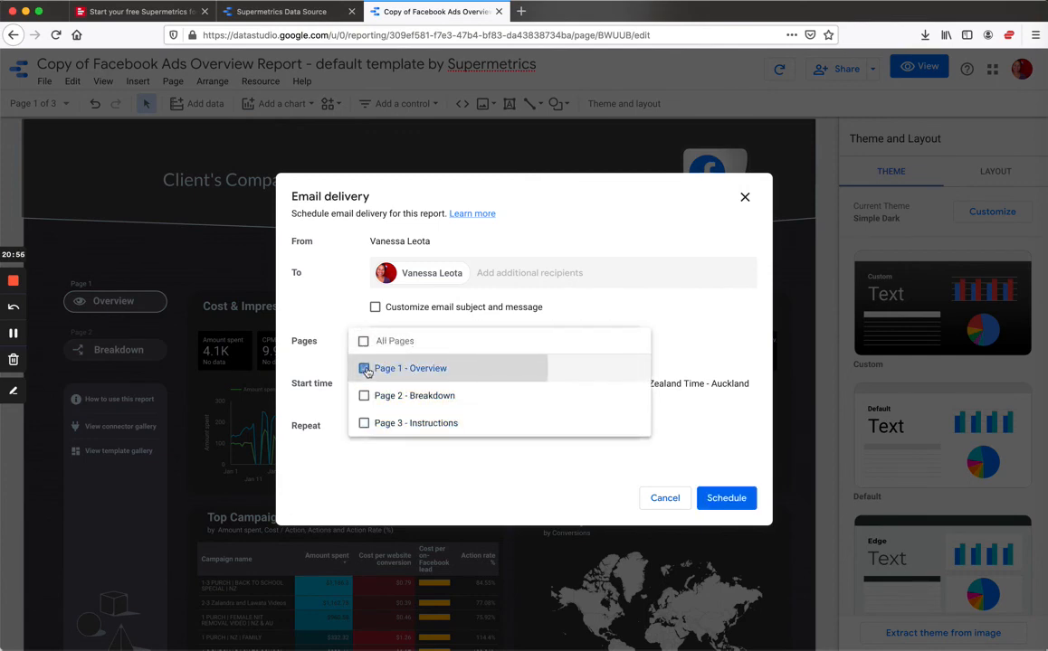
click(363, 397)
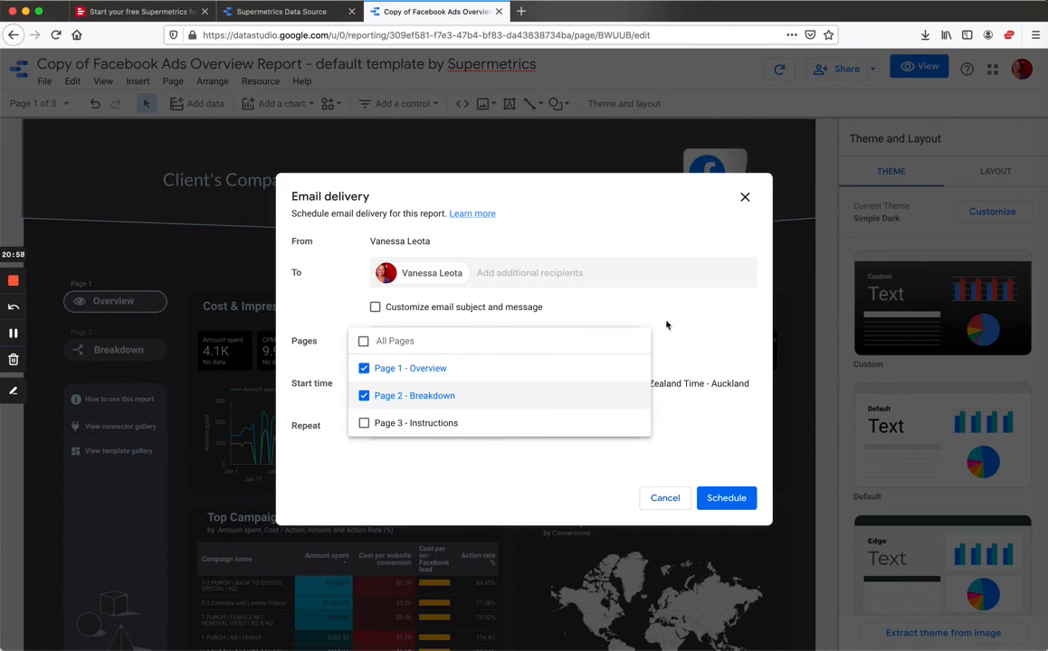
click(689, 336)
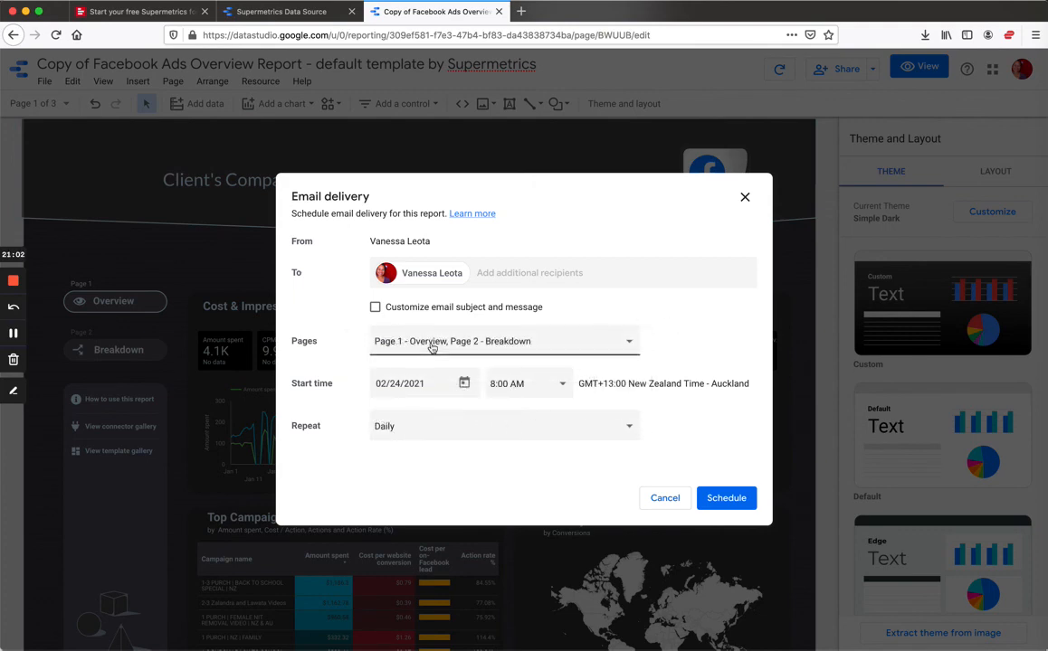
Step: Set the email delivery to repeat monthly on the last Wednesday
click(503, 272)
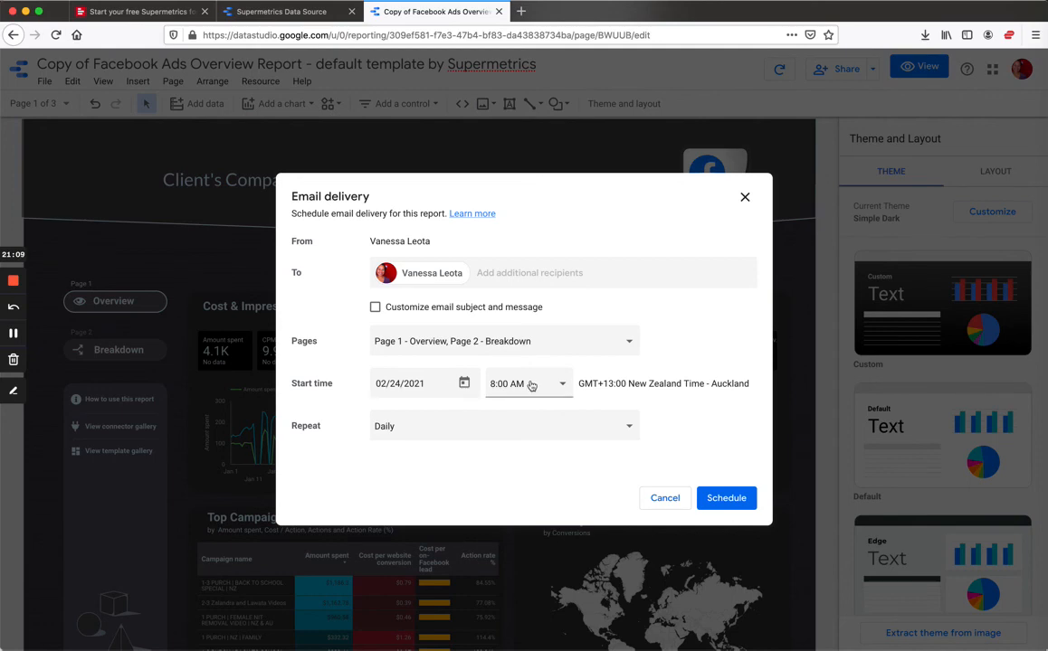
click(546, 436)
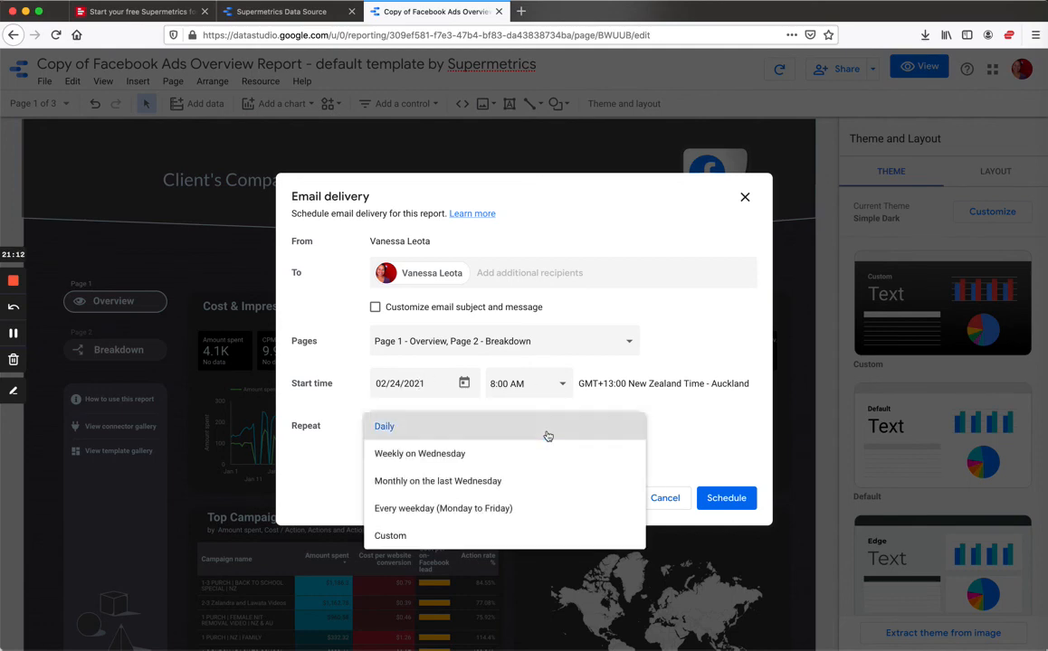
click(452, 537)
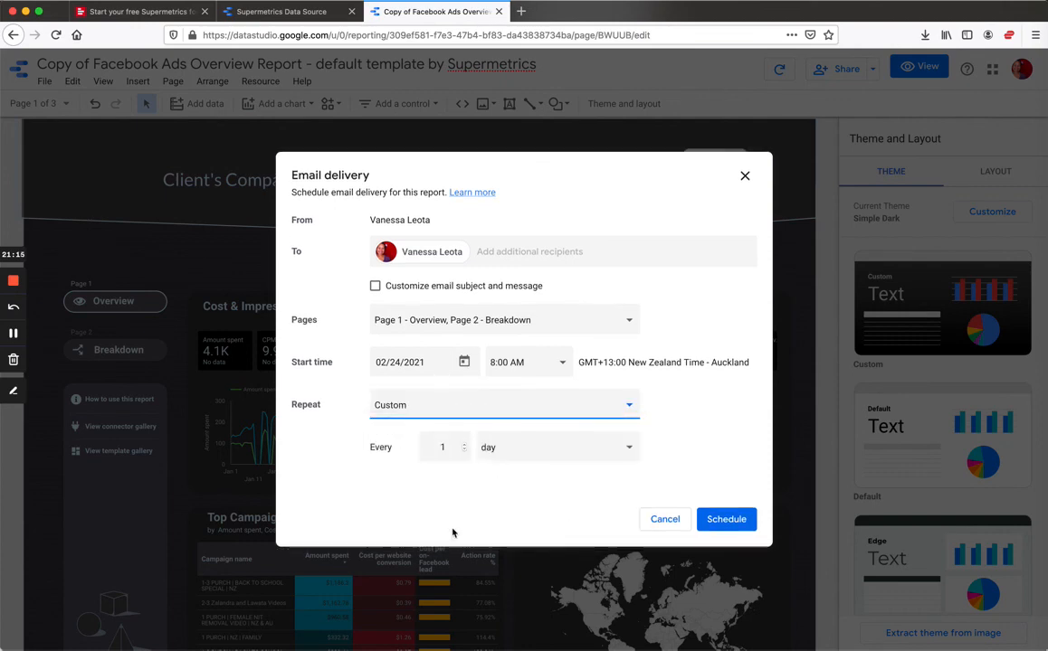
click(460, 403)
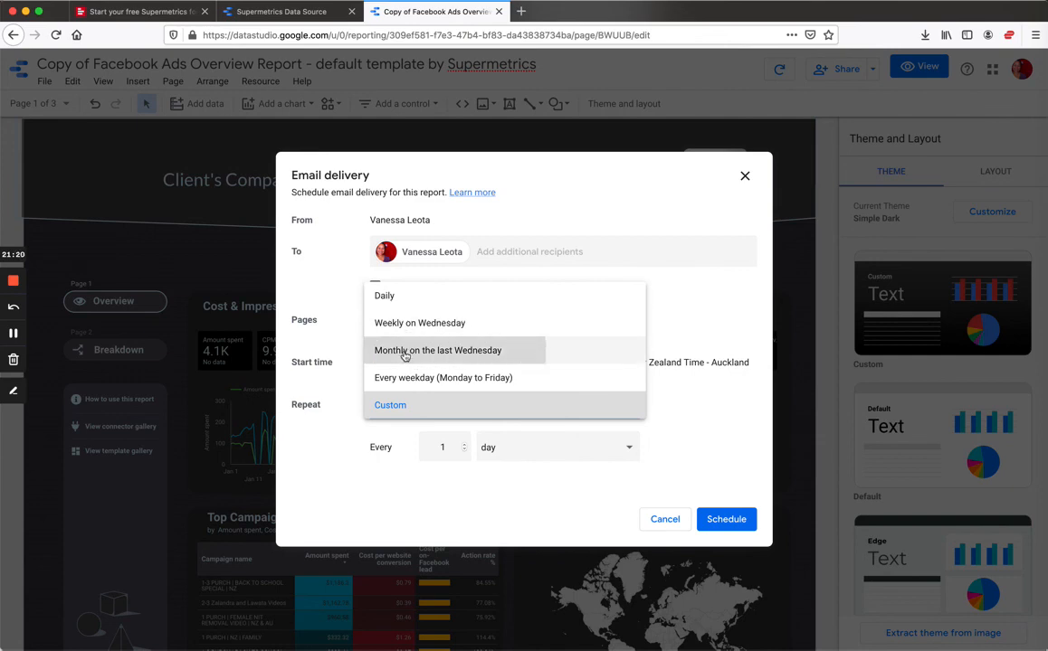
click(412, 350)
Step: Switch the email delivery to a custom repeat of every 1 day and review the other interval options
click(438, 434)
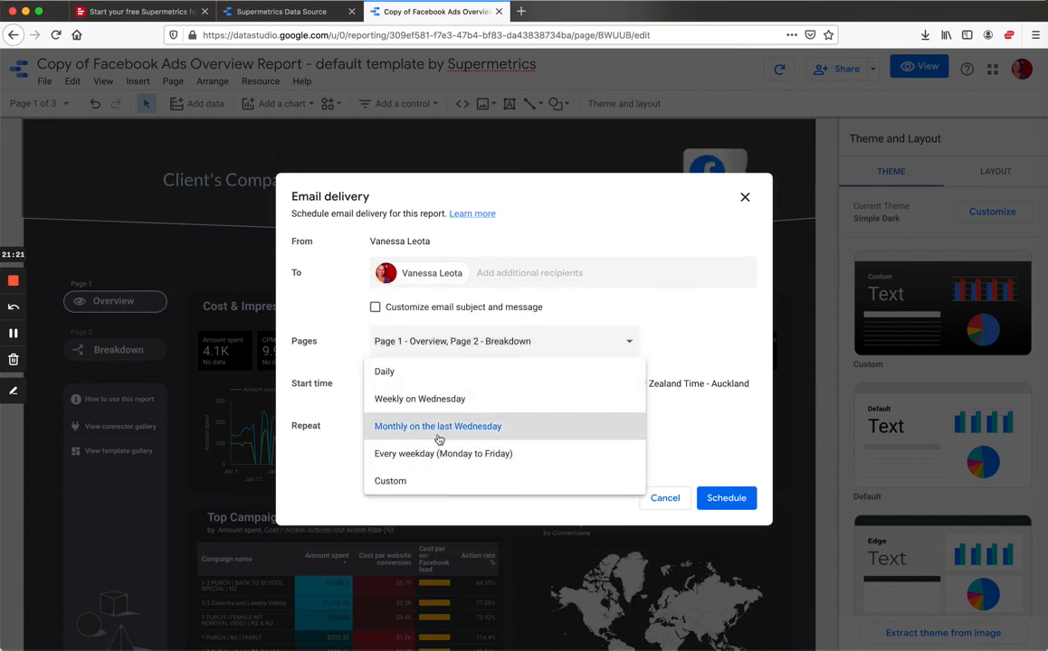
click(437, 491)
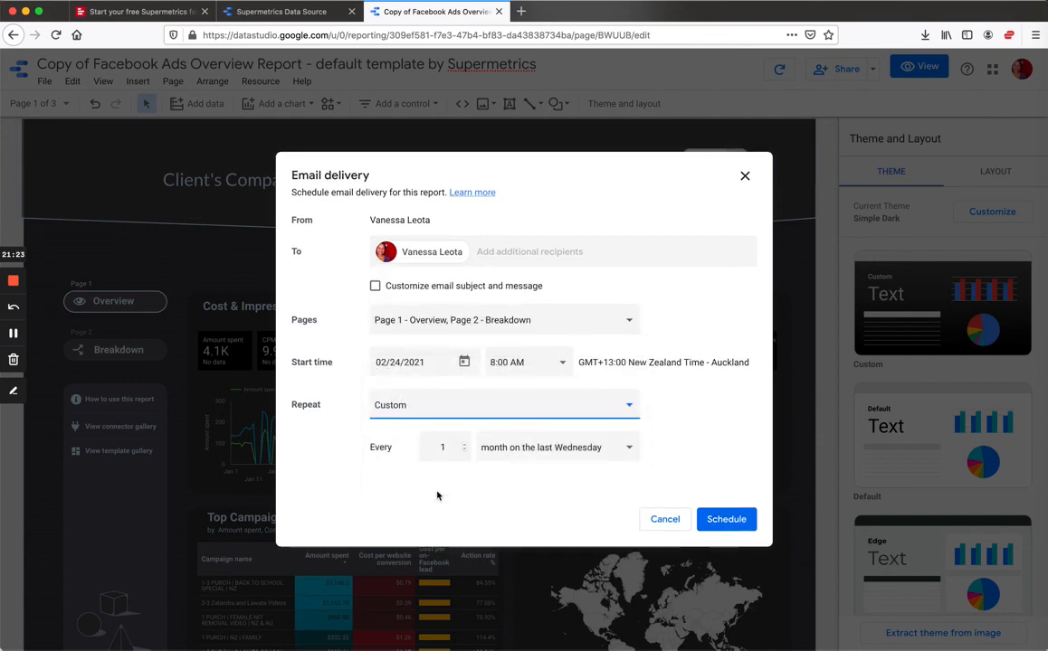
click(496, 449)
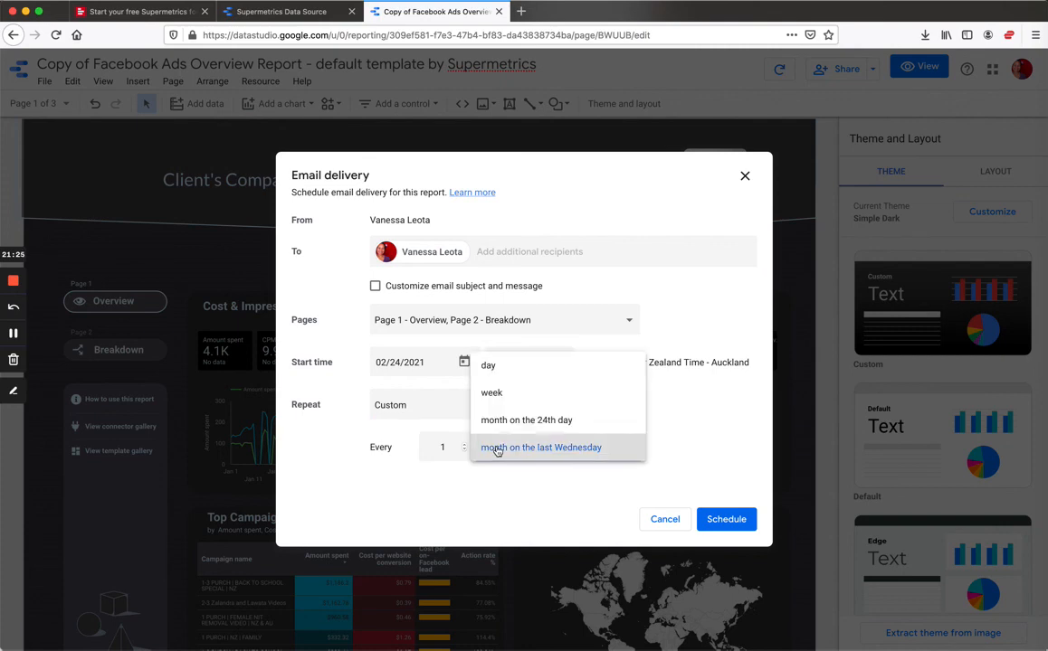
click(492, 369)
click(523, 453)
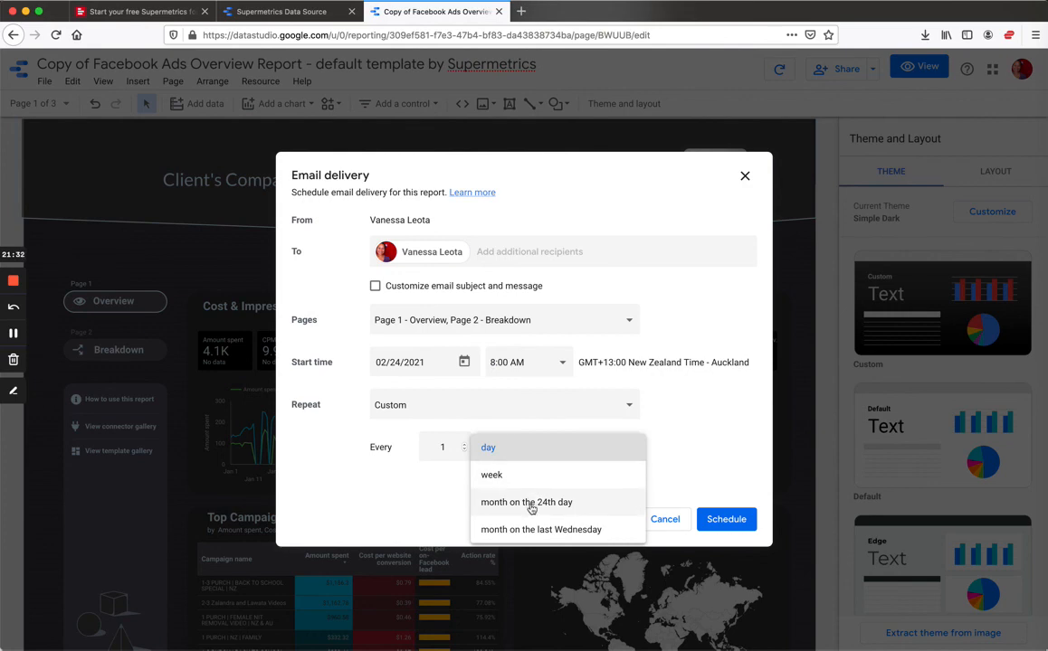
click(394, 474)
click(488, 449)
click(440, 493)
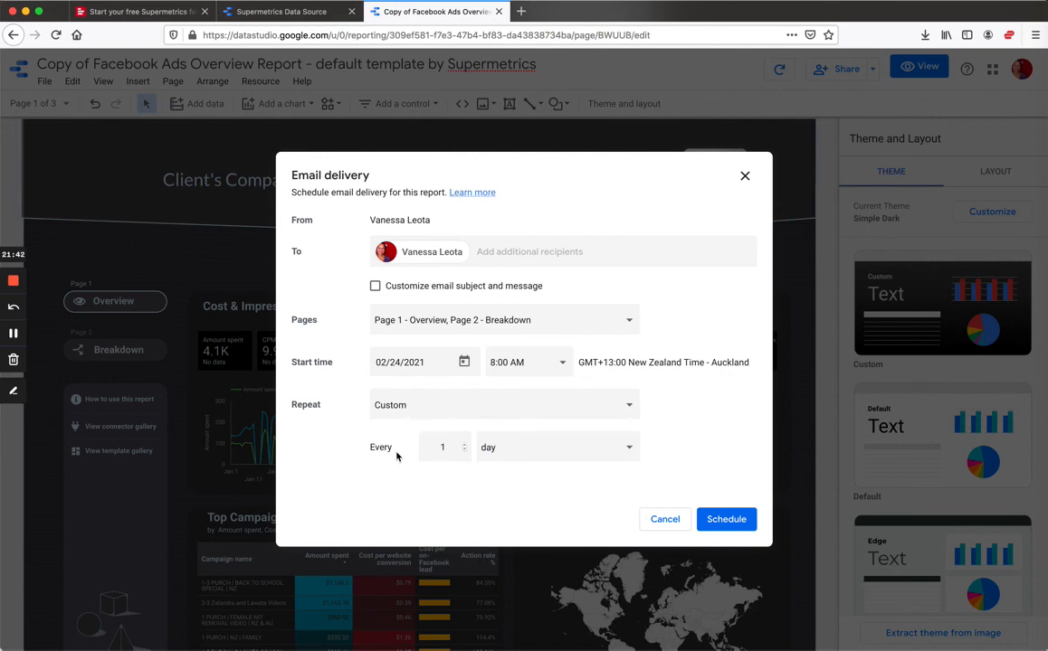
Step: Keep the repeat as Custom and try the month on the 24th day interval, followed by month on the last Wednesday
click(444, 408)
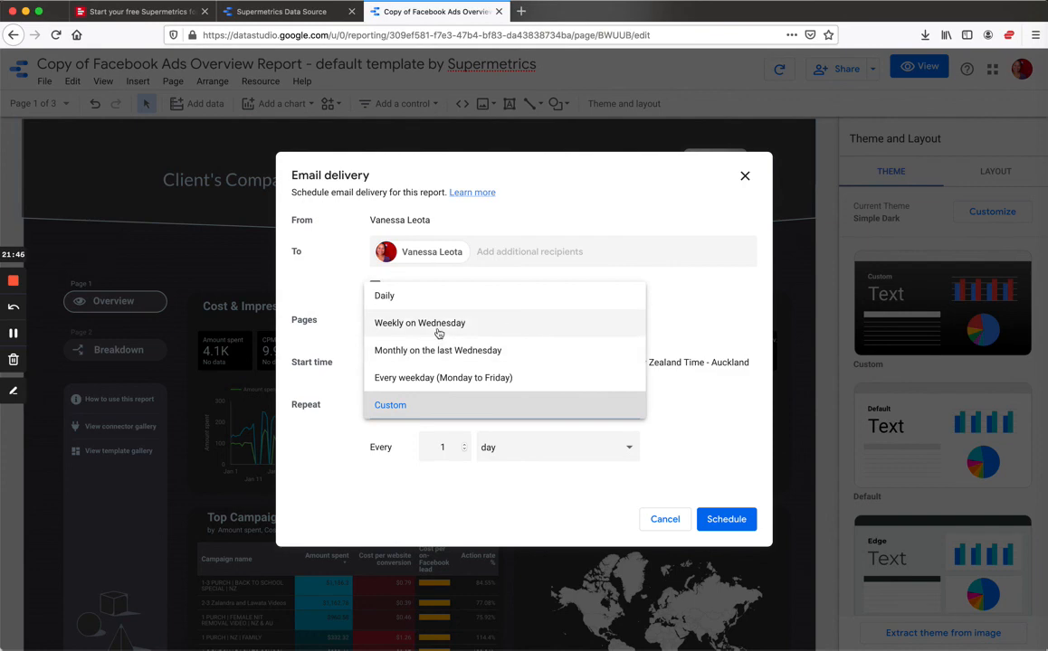
click(452, 405)
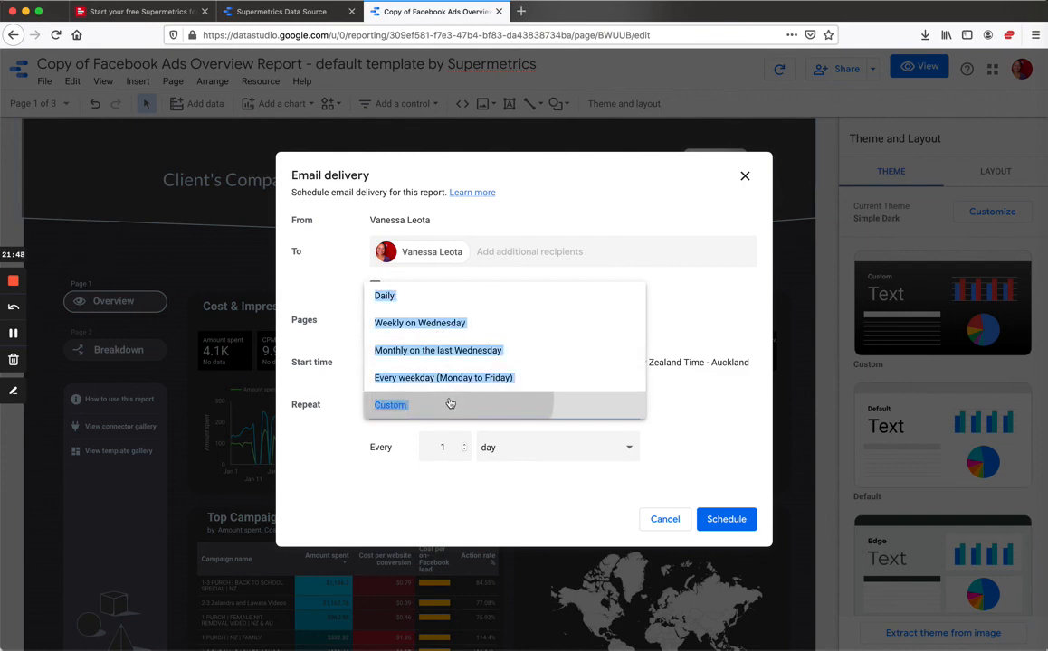
click(523, 452)
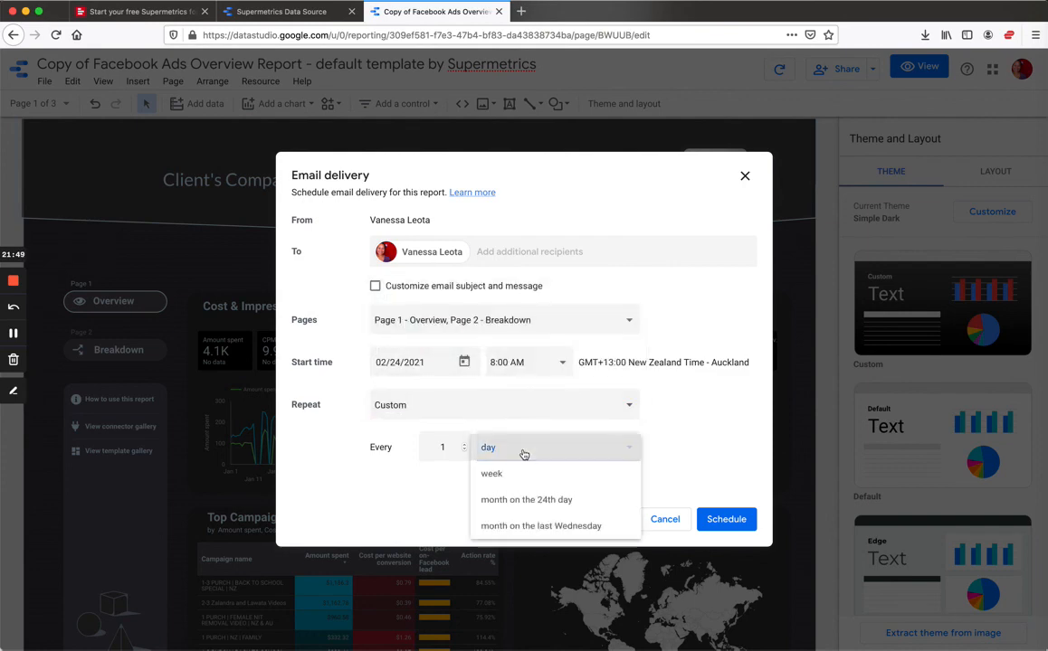
click(547, 503)
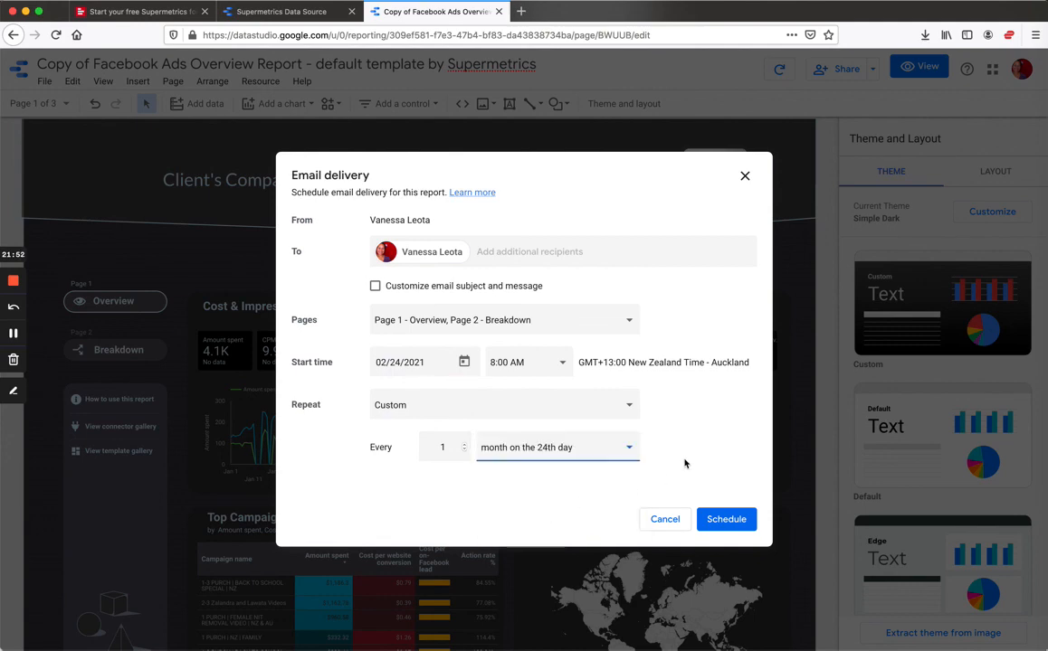
click(622, 453)
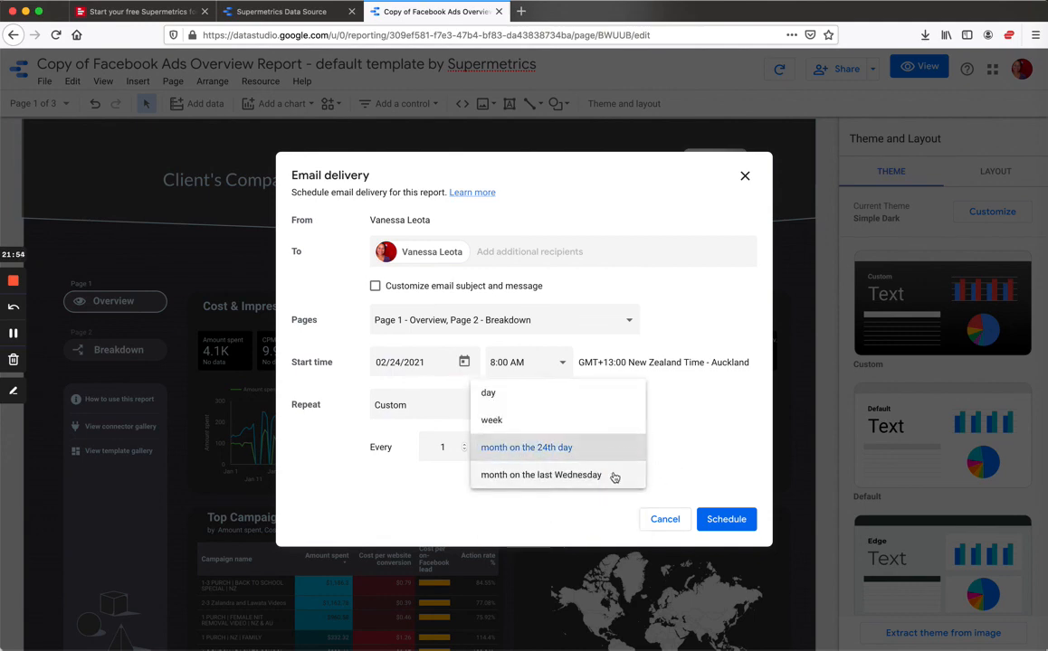
click(614, 477)
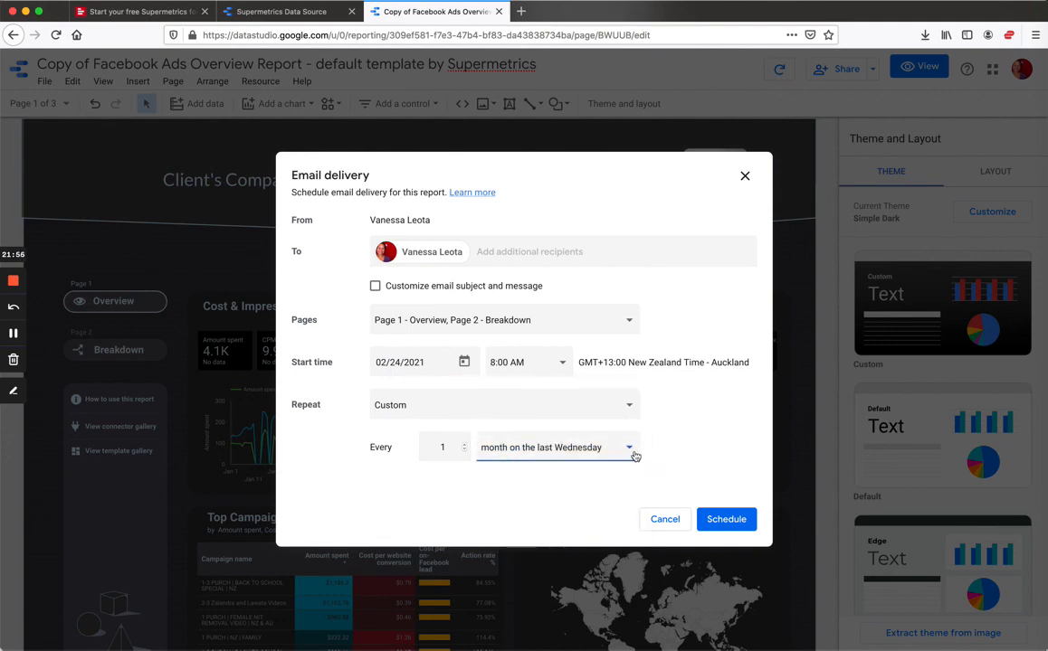
Step: Set the email delivery's start date to 03/01/2021 and its custom repeat to every 1 month on the 1st day
click(464, 363)
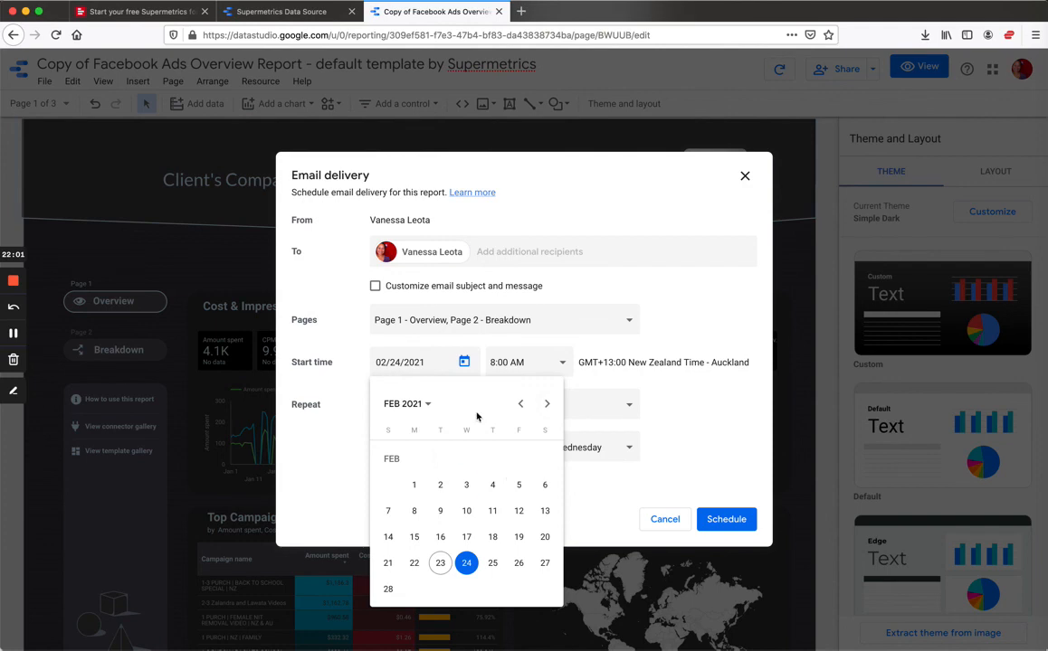
click(546, 404)
click(413, 486)
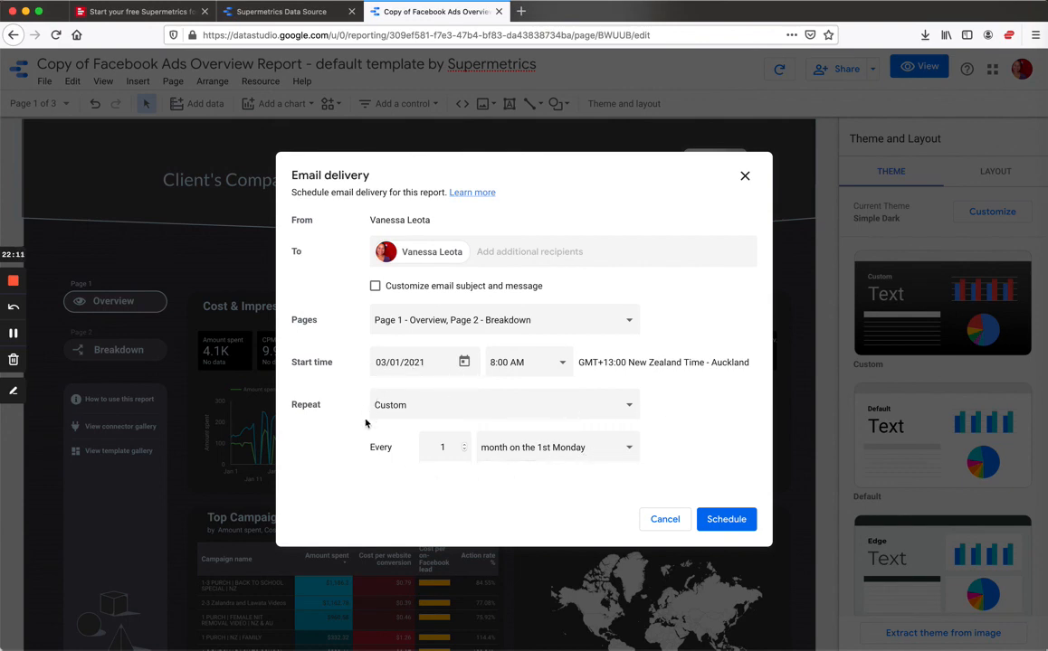
click(604, 456)
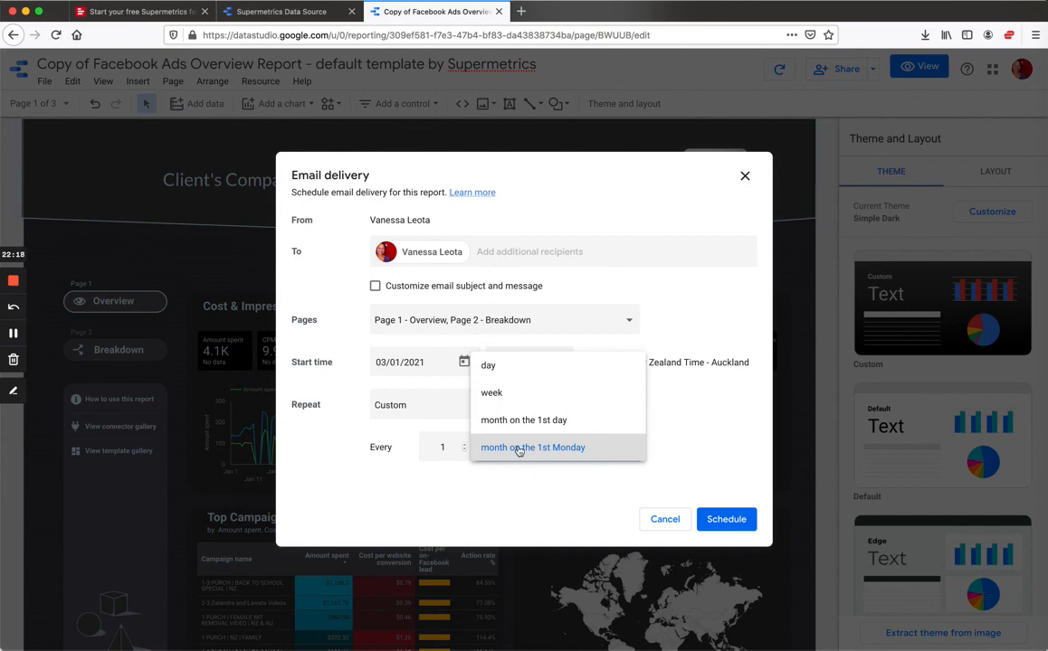
click(532, 421)
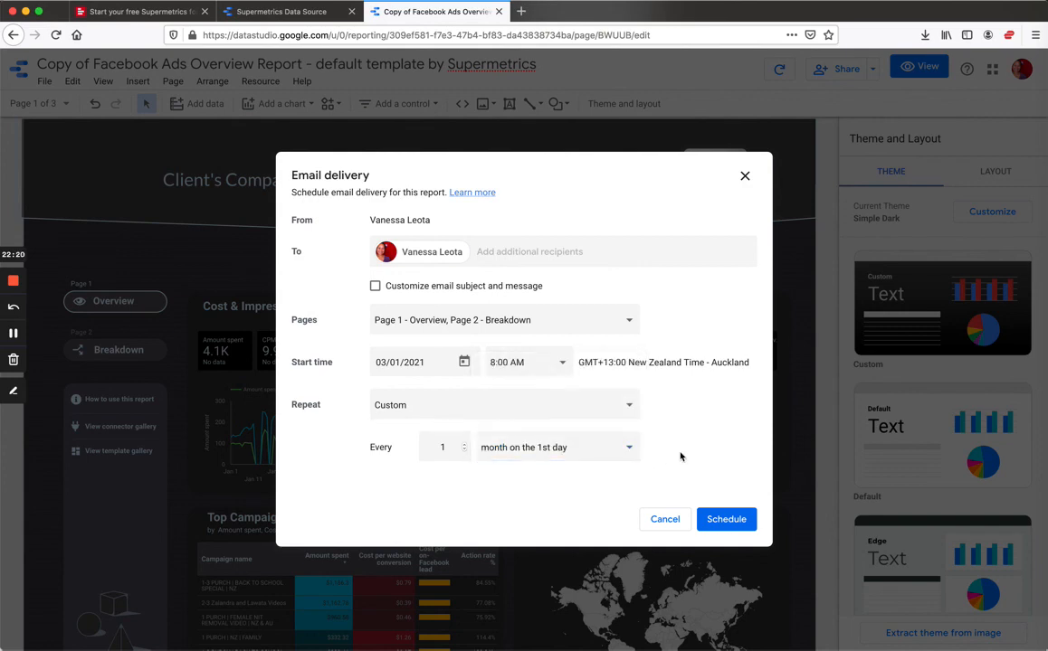
Step: Review the custom repeat's interval options and close the email delivery settings without scheduling
click(612, 454)
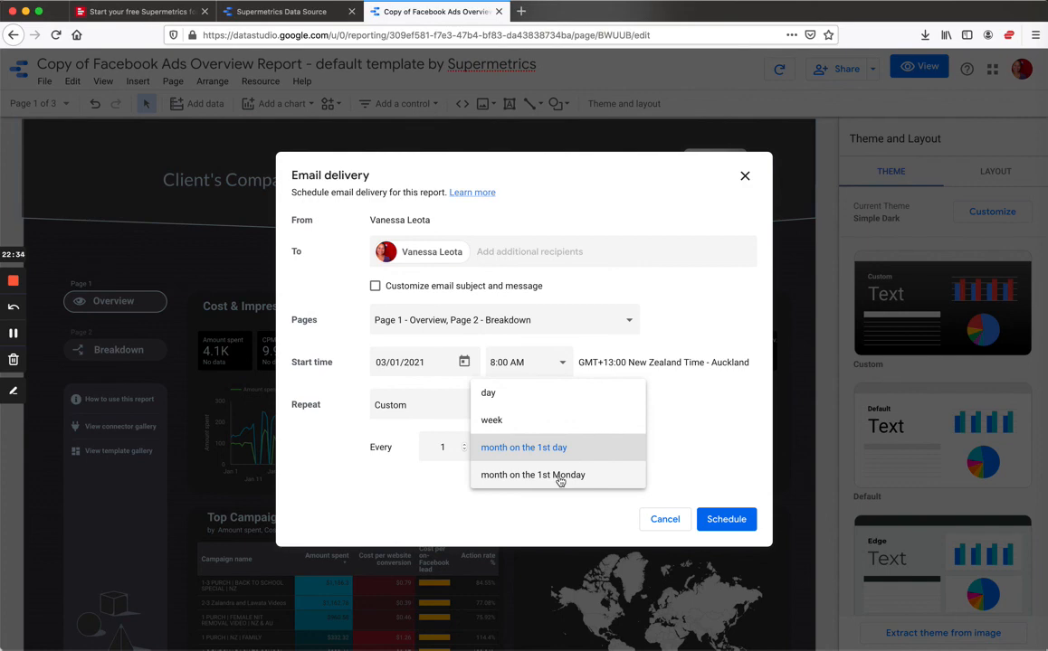
click(618, 454)
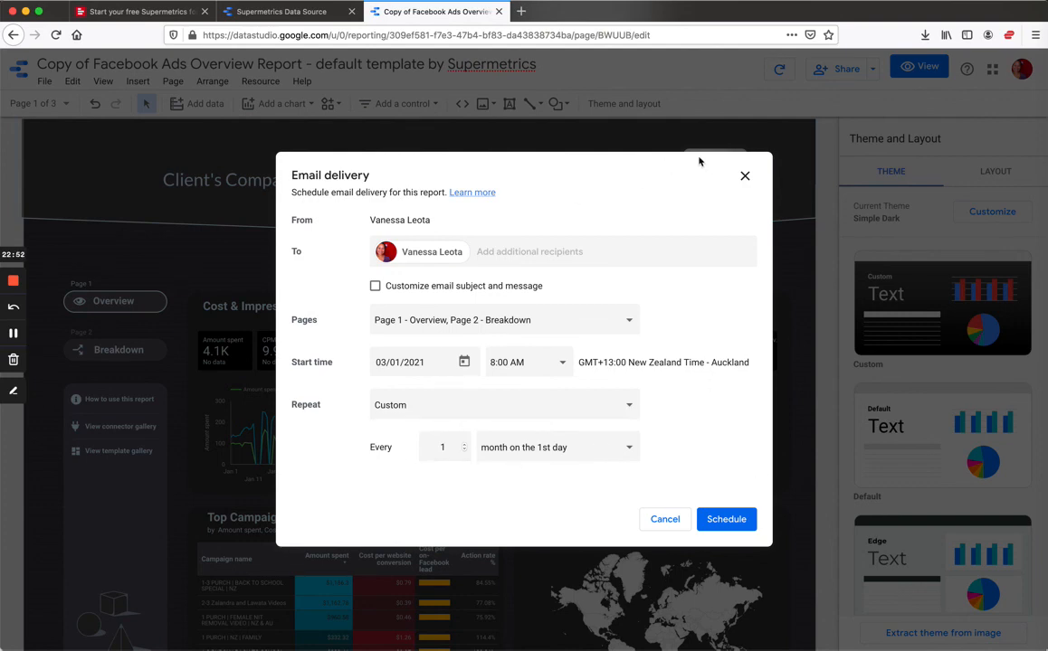
click(744, 176)
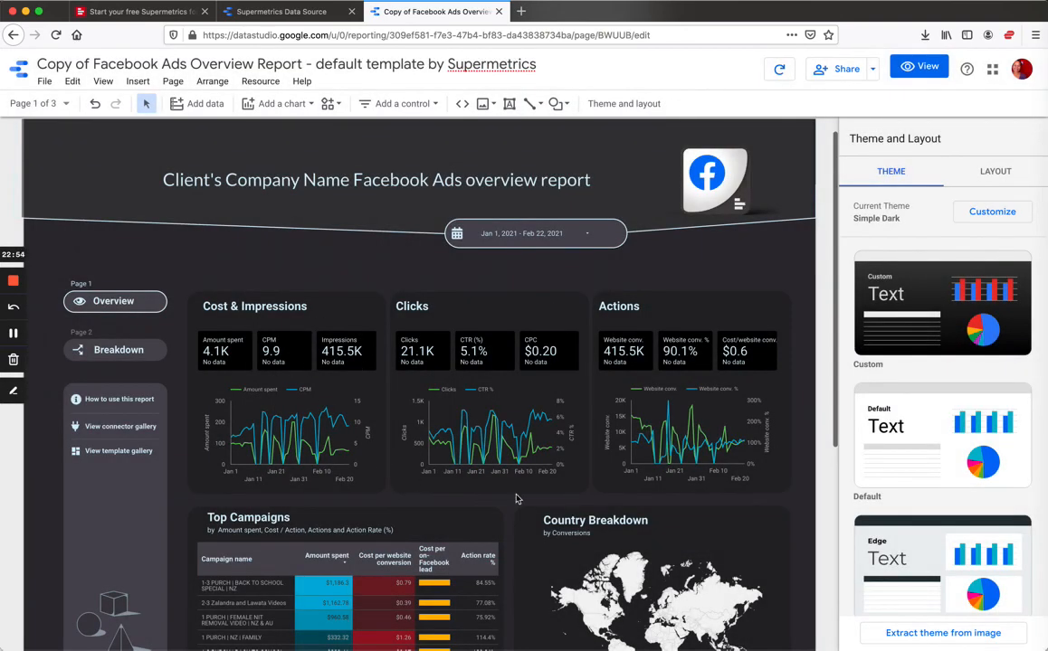